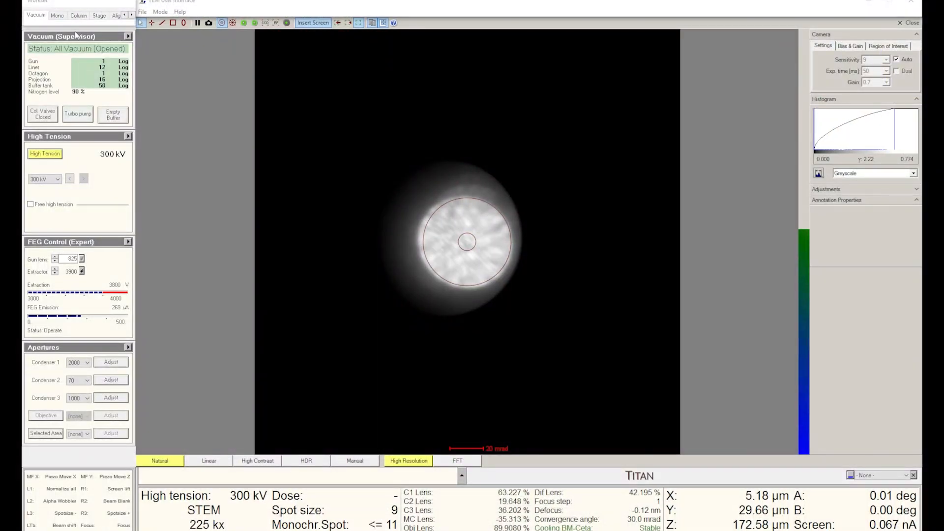
# Open the monochromator settings and switch off the Shift and Focus tuning of the monochromator
pyautogui.click(57, 18)
pyautogui.click(42, 311)
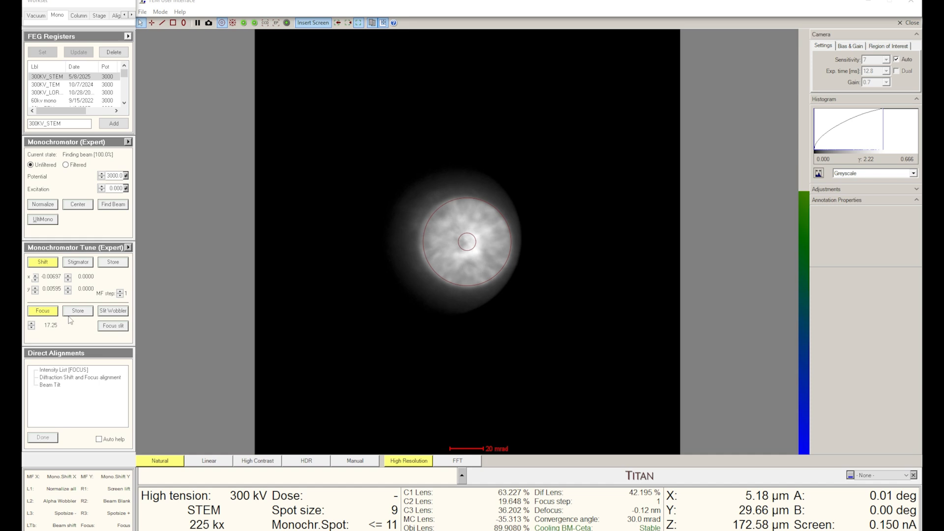
pyautogui.click(48, 263)
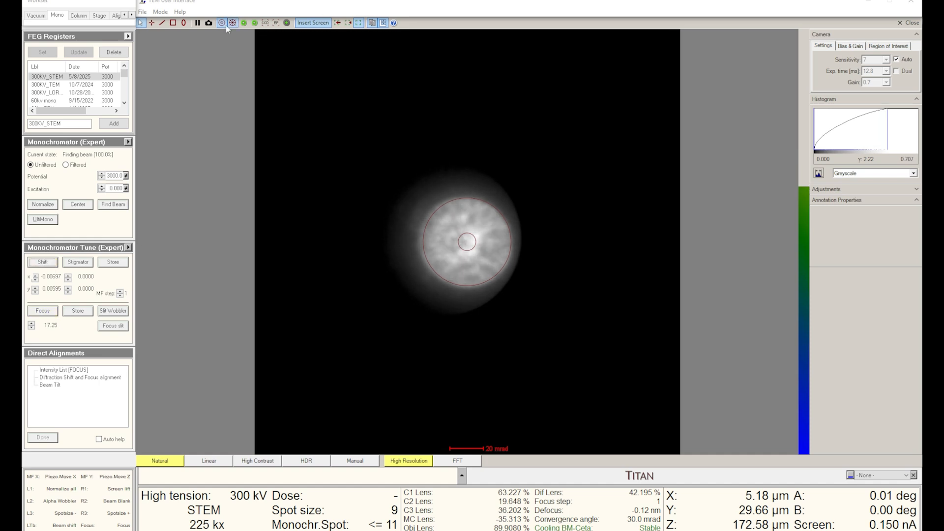
# Run the Diffraction Shift and Focus alignment from the direct alignments and finish it
pyautogui.click(65, 379)
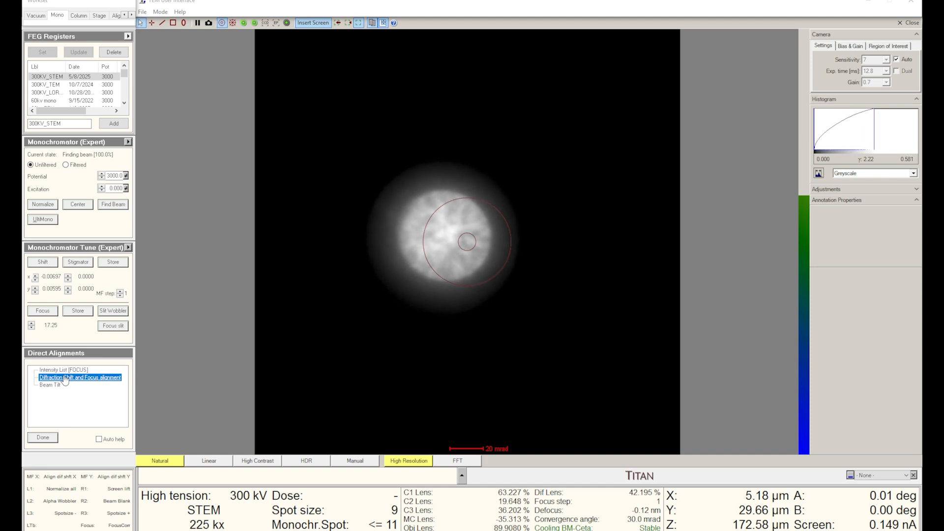
pyautogui.click(44, 437)
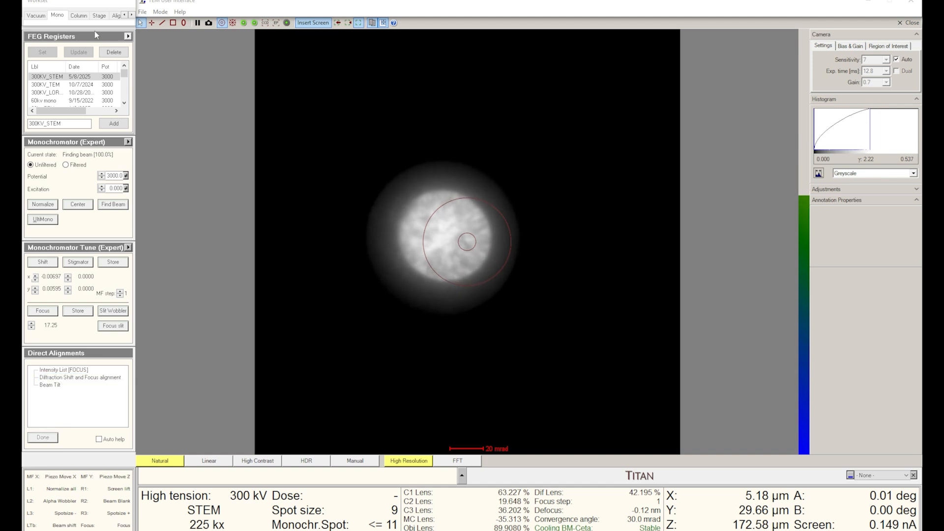
# Open the STEM workset and reset the OptiSTEM Focus/A1/A2/B2 adjustments
pyautogui.click(79, 15)
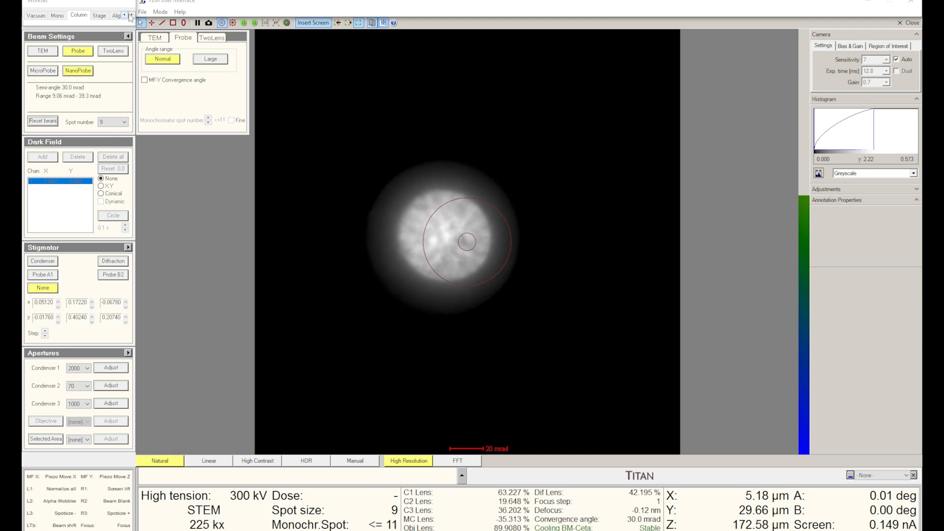
pyautogui.click(131, 15)
pyautogui.click(131, 15)
pyautogui.click(131, 15)
pyautogui.click(131, 15)
pyautogui.click(61, 16)
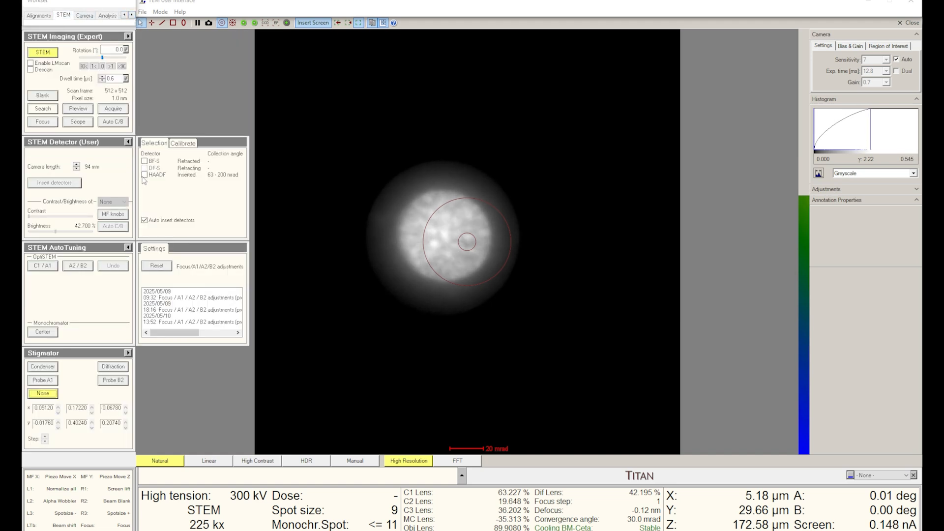
pyautogui.click(151, 270)
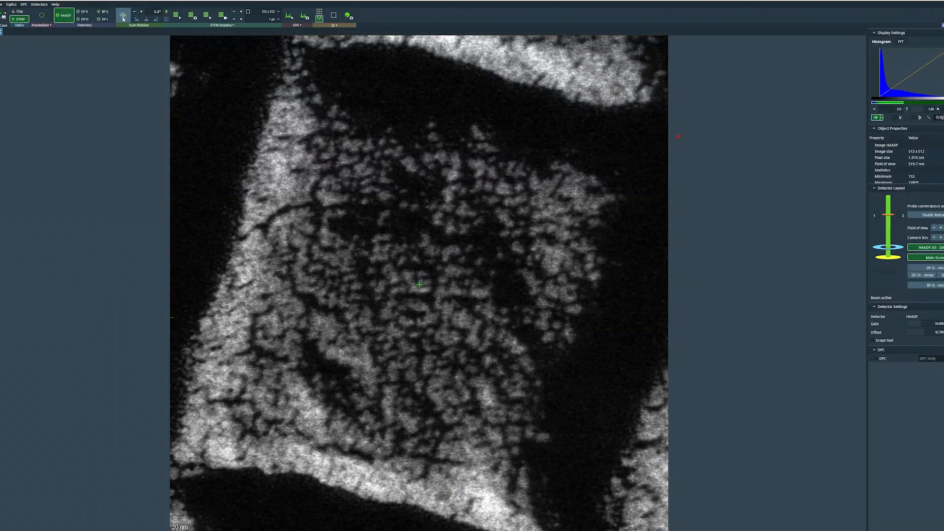
# Start the live STEM scan and set the HAADF detector offset to 43
pyautogui.click(176, 16)
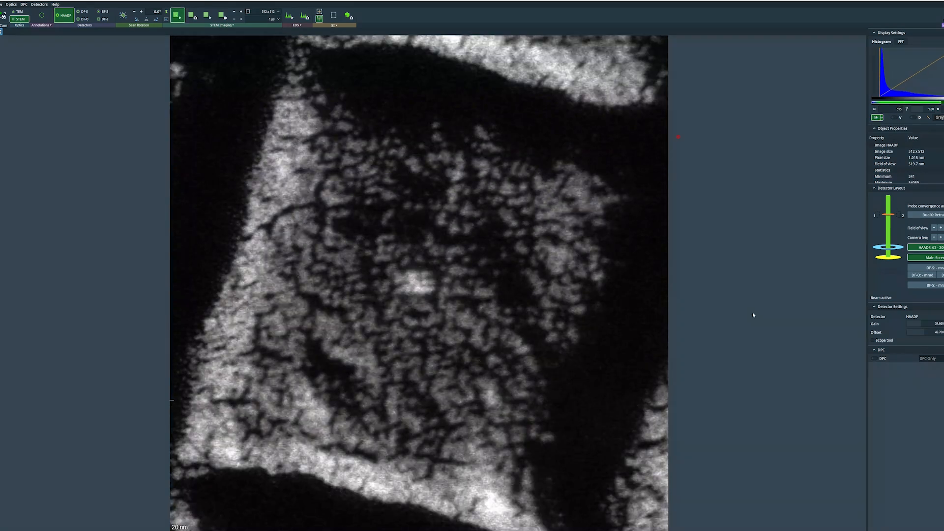
pyautogui.click(930, 332)
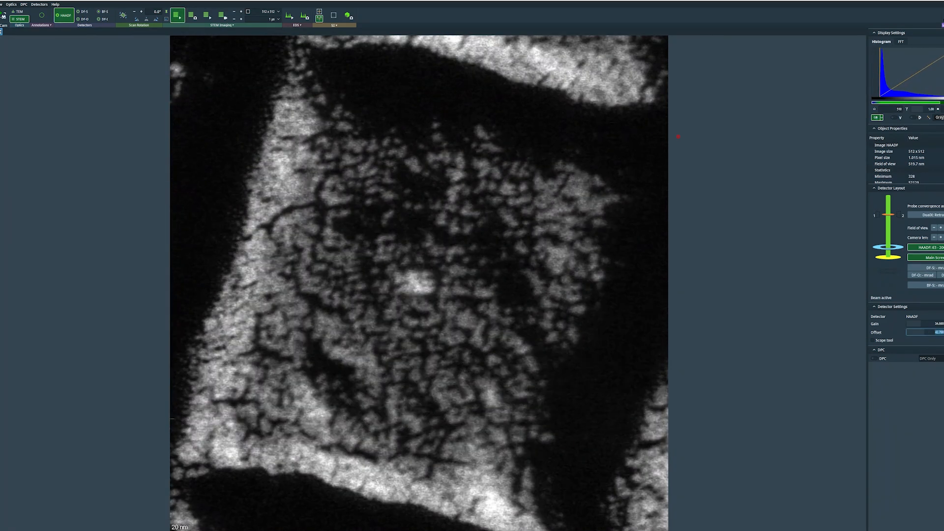
pyautogui.write('43')
pyautogui.press('Return')
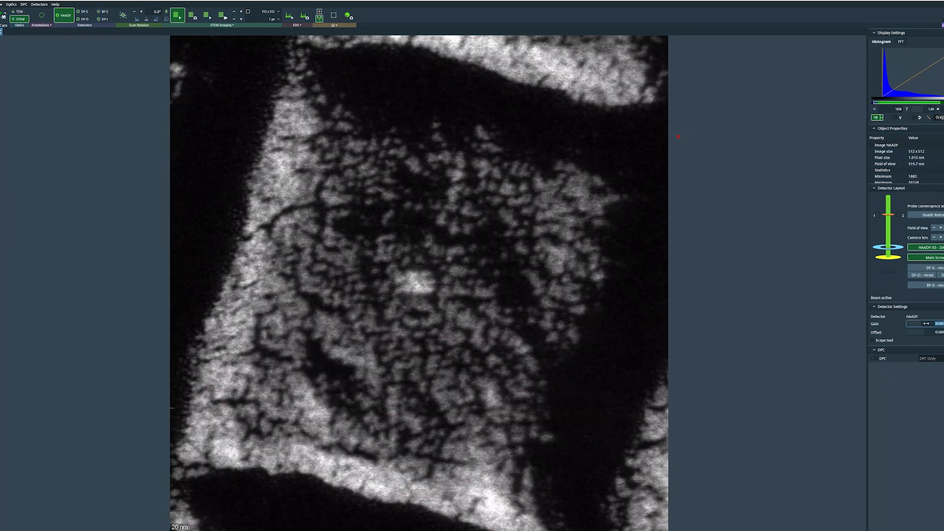
# Stop the live STEM scan
pyautogui.click(926, 324)
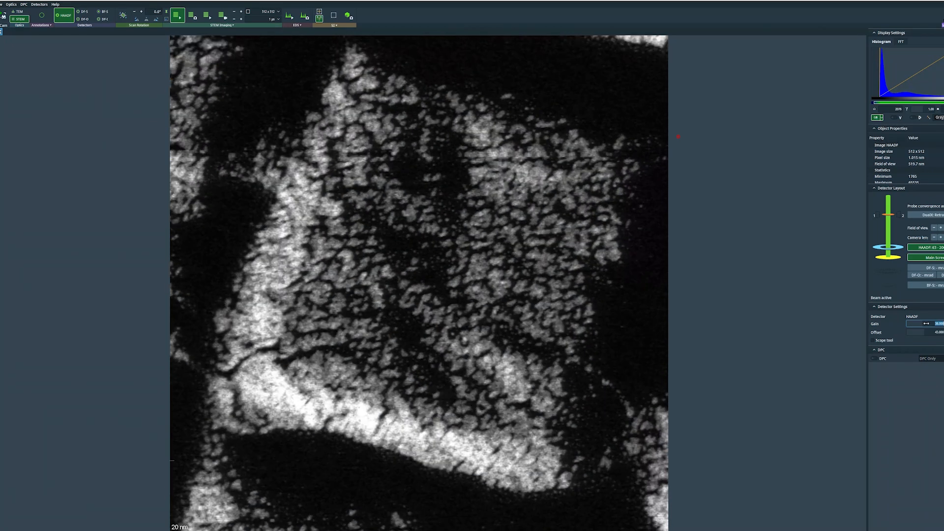
pyautogui.click(178, 15)
pyautogui.moveTo(680, 137); pyautogui.dragTo(680, 54)
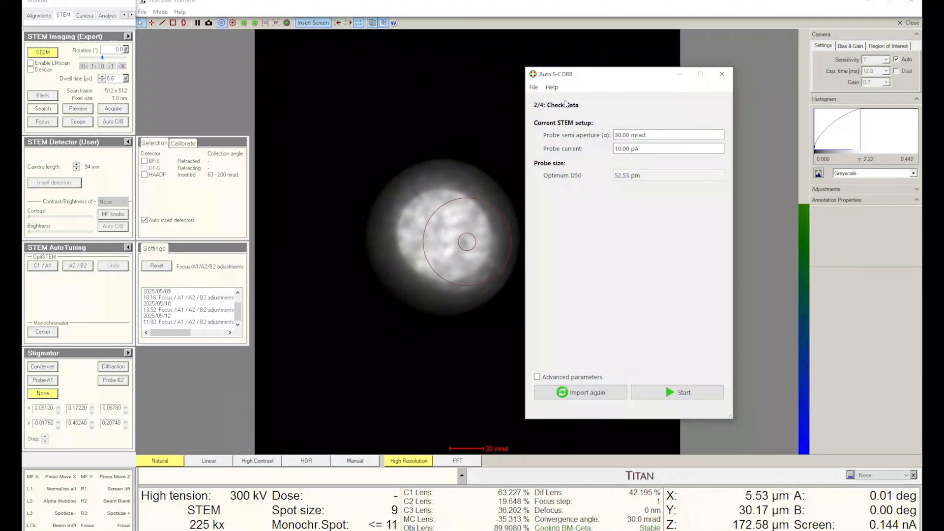
# Re-import the current STEM setup in Auto S-CORR and start the correction
pyautogui.moveTo(574, 79); pyautogui.dragTo(568, 67)
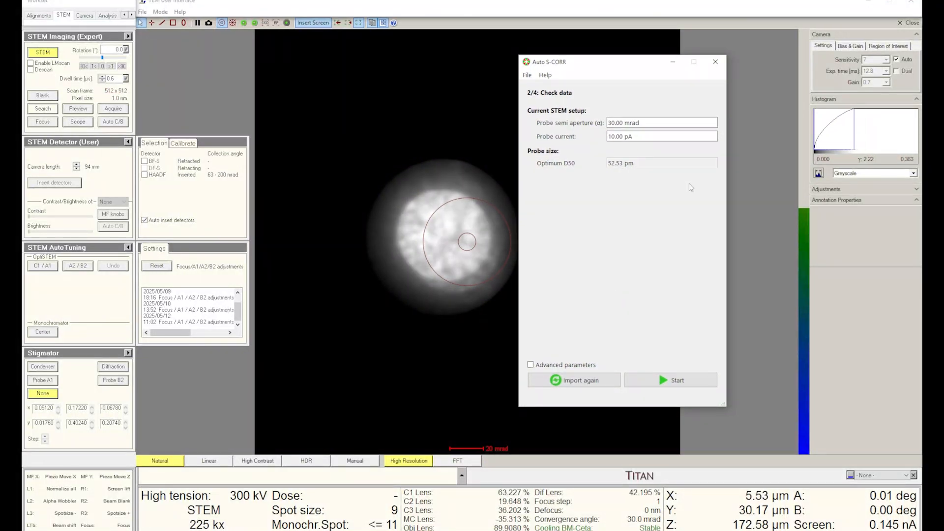
pyautogui.click(574, 382)
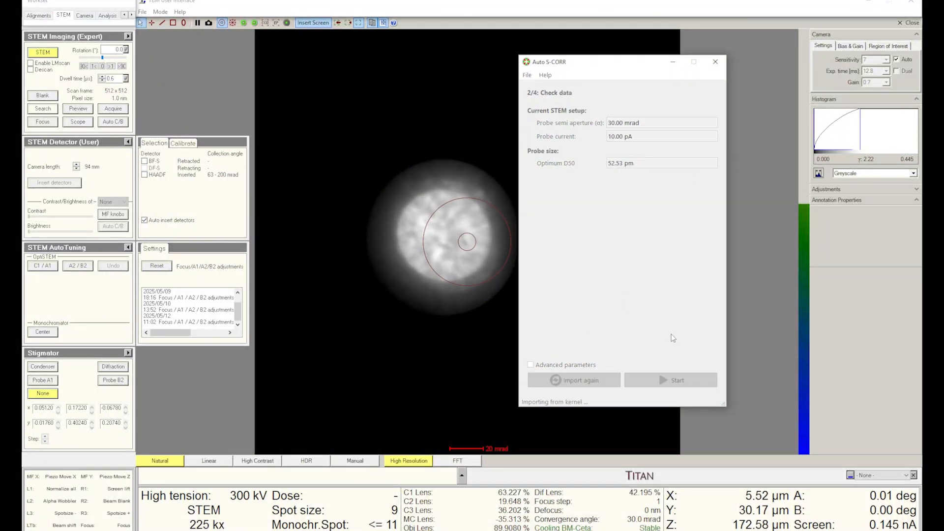
pyautogui.click(694, 379)
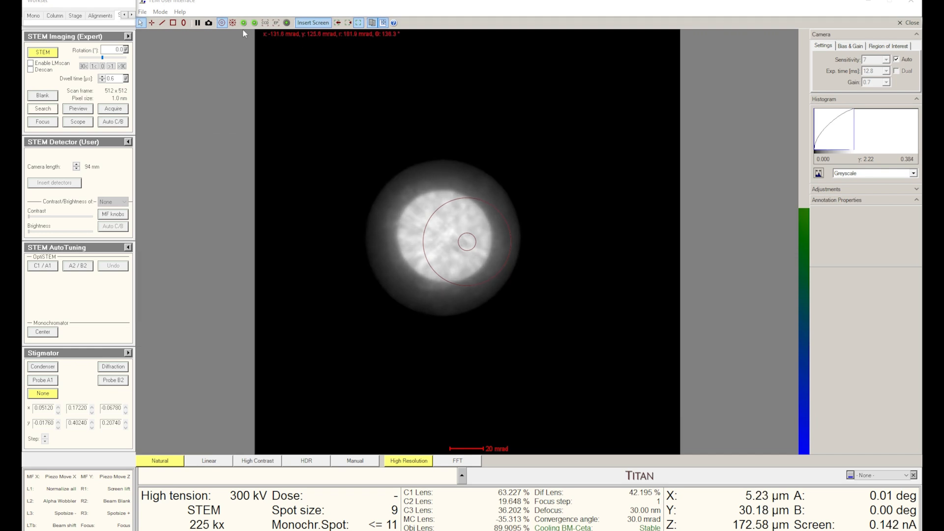
# Turn off the circle overlays on the camera view
pyautogui.click(222, 23)
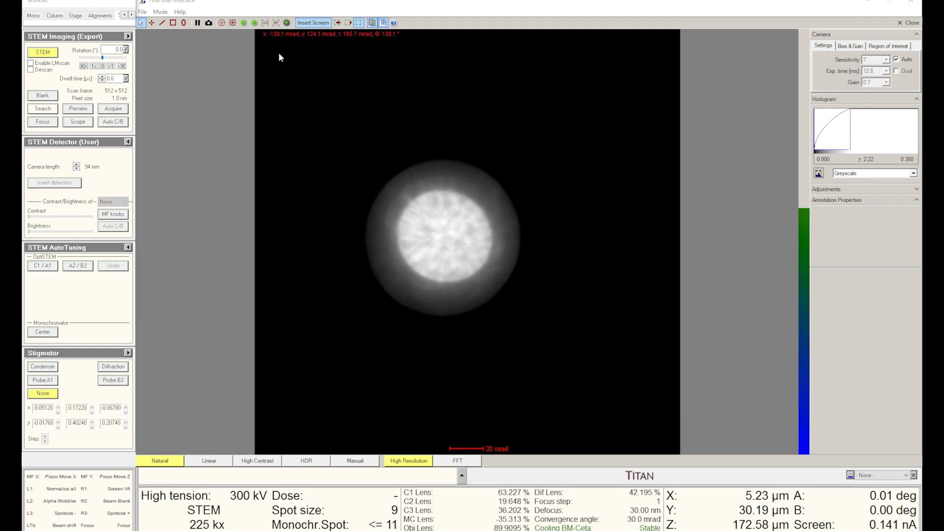
pyautogui.click(276, 23)
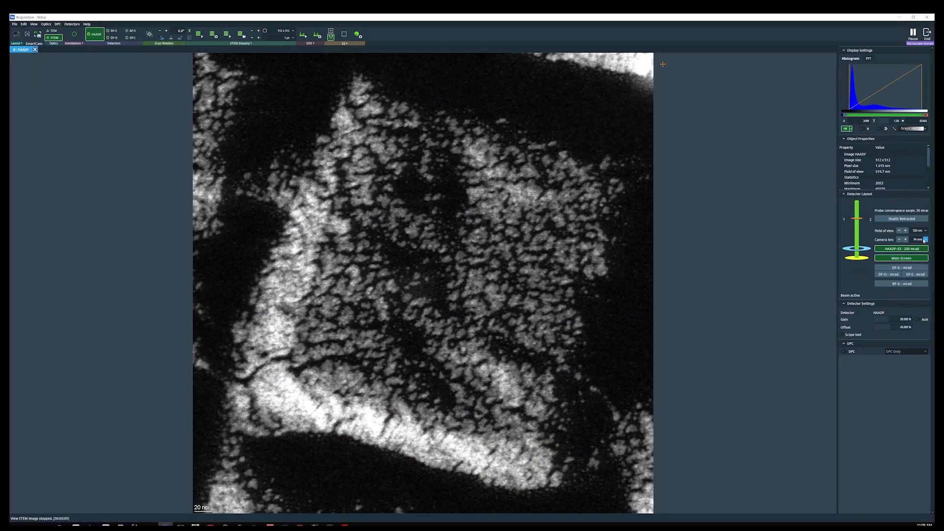
# Set the STEM camera length to 38 mm
pyautogui.click(926, 240)
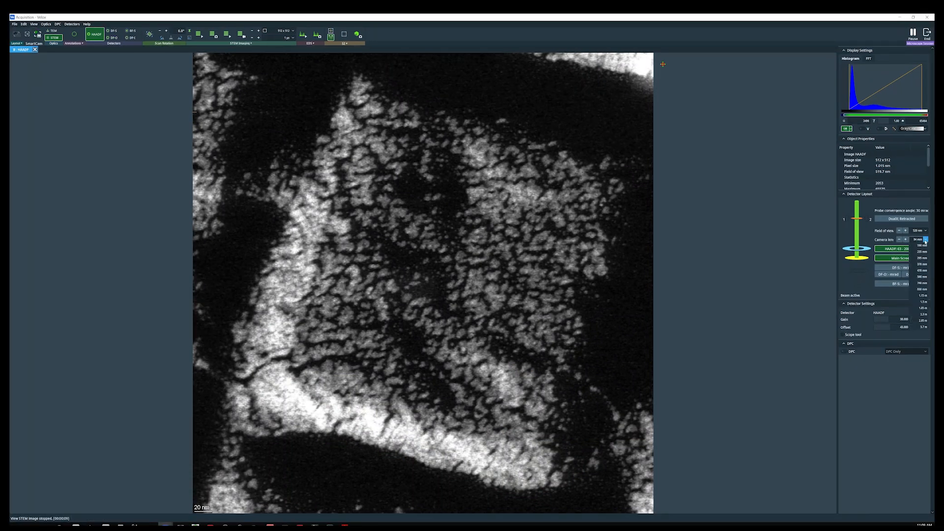
pyautogui.click(924, 245)
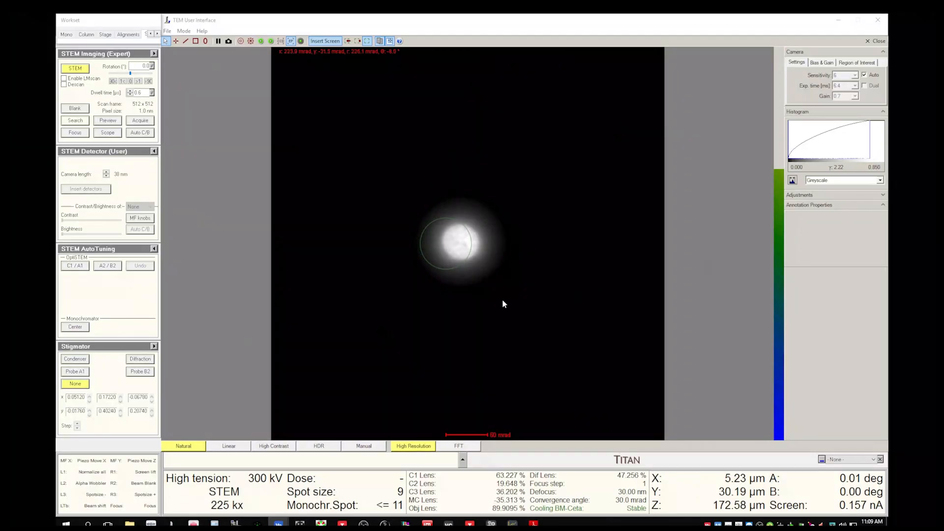
# Open the alignments and run the Diffraction Shift and Focus direct alignment, then finish it
pyautogui.click(129, 34)
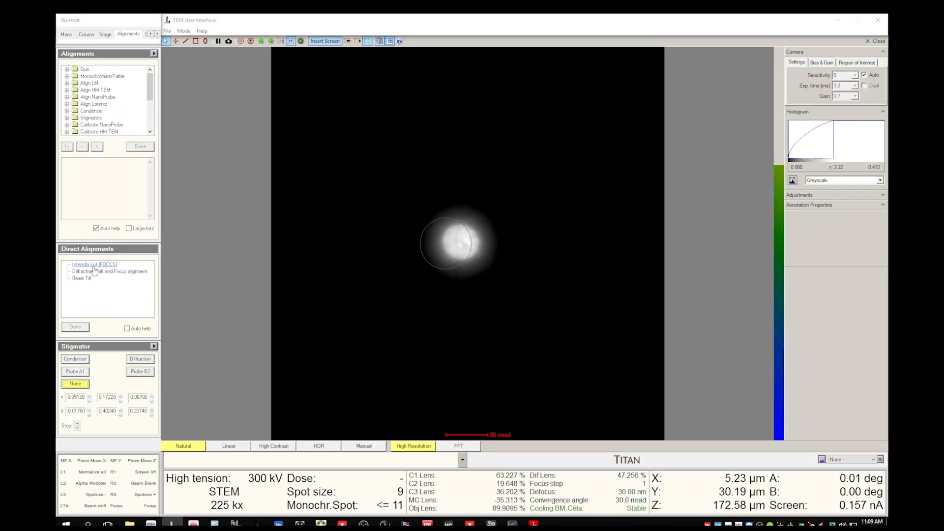
pyautogui.click(105, 272)
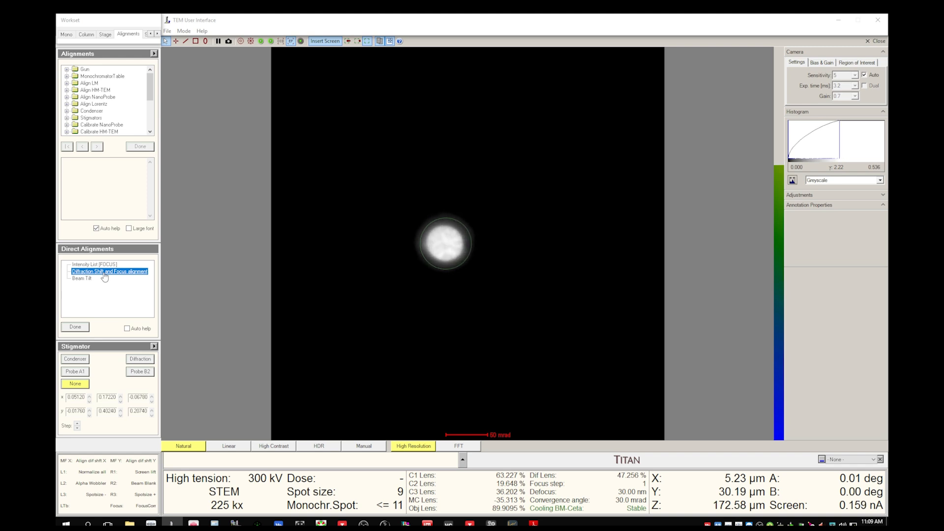
pyautogui.click(77, 327)
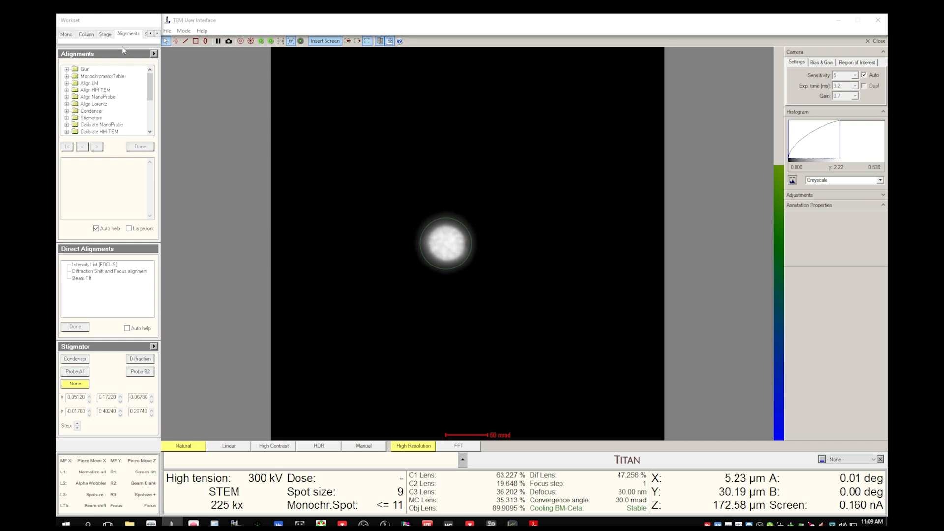
# Switch the energy filter to EFTEM mode
pyautogui.click(157, 34)
pyautogui.click(133, 34)
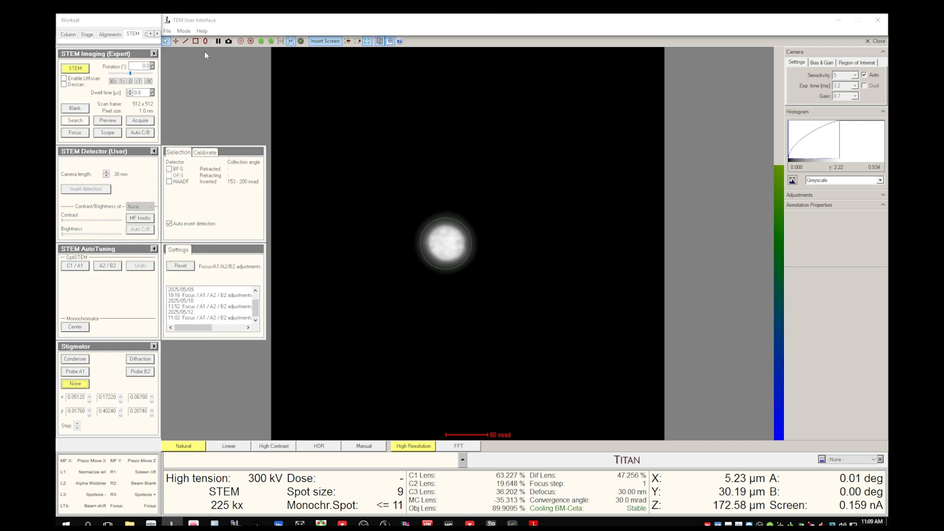
pyautogui.click(157, 34)
pyautogui.click(157, 34)
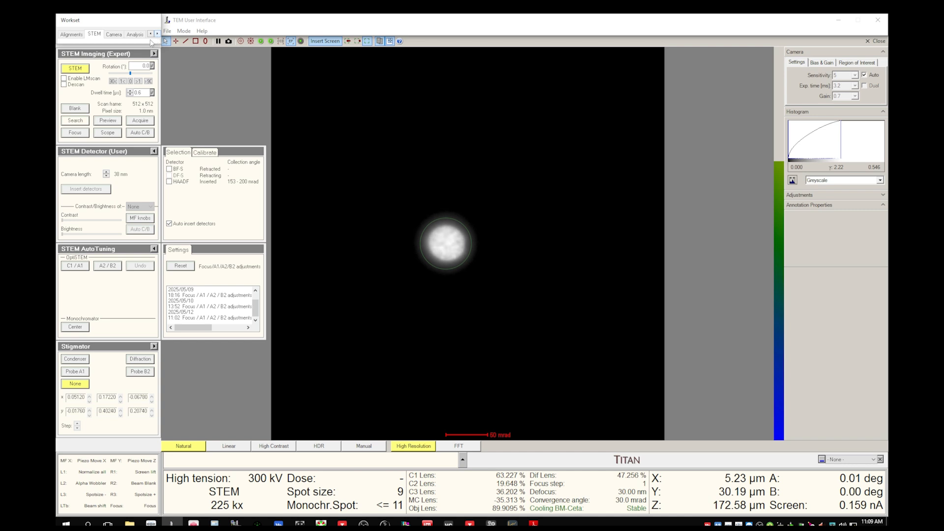
pyautogui.click(157, 33)
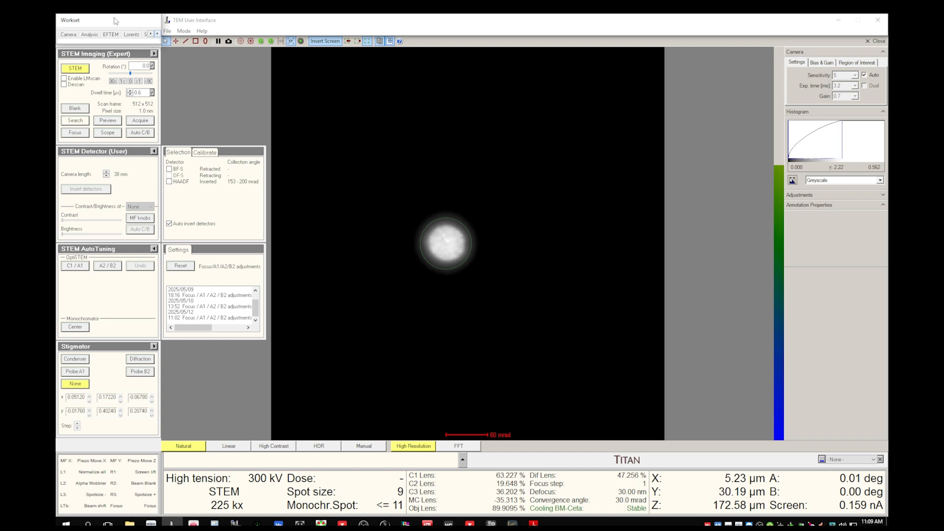
pyautogui.click(110, 34)
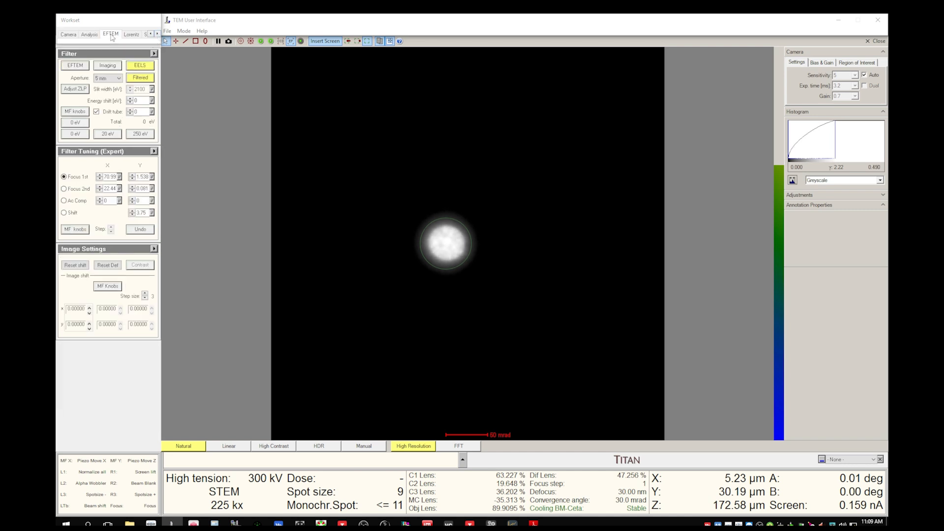
pyautogui.click(76, 67)
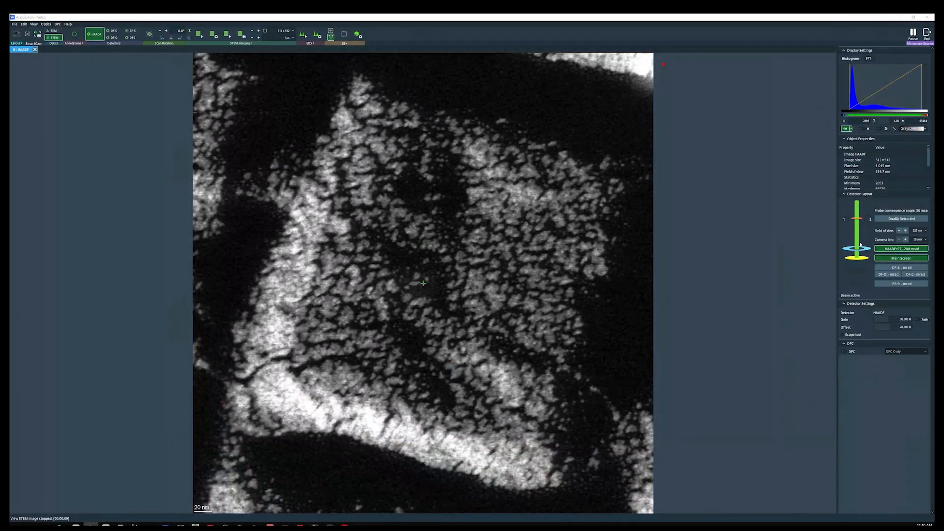
# Select a longer camera length from the list
pyautogui.click(925, 239)
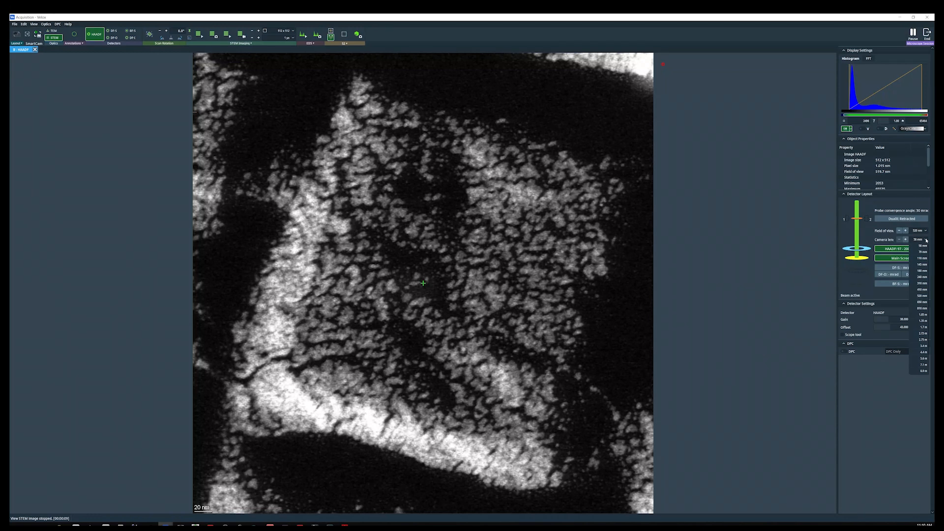
pyautogui.click(921, 290)
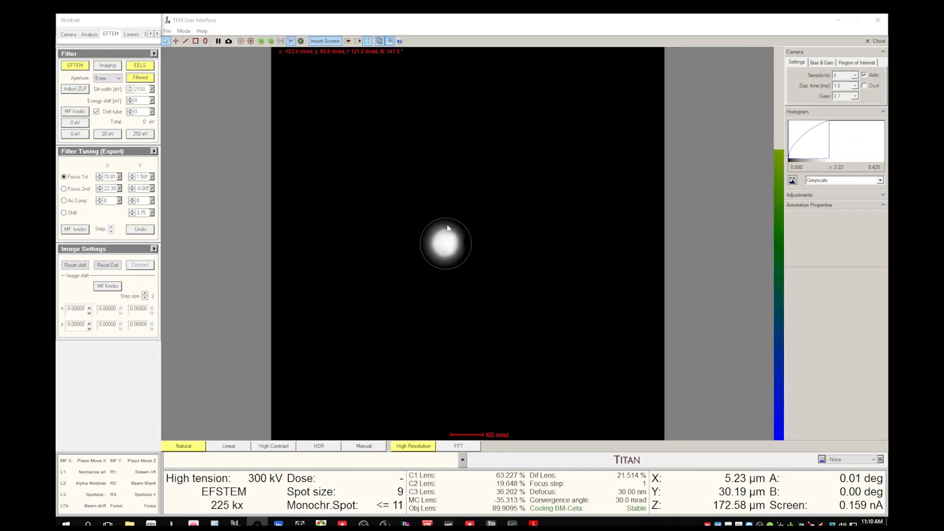
# Repeat the Diffraction Shift and Focus direct alignment in EFSTEM mode and finish it
pyautogui.click(152, 34)
pyautogui.click(110, 35)
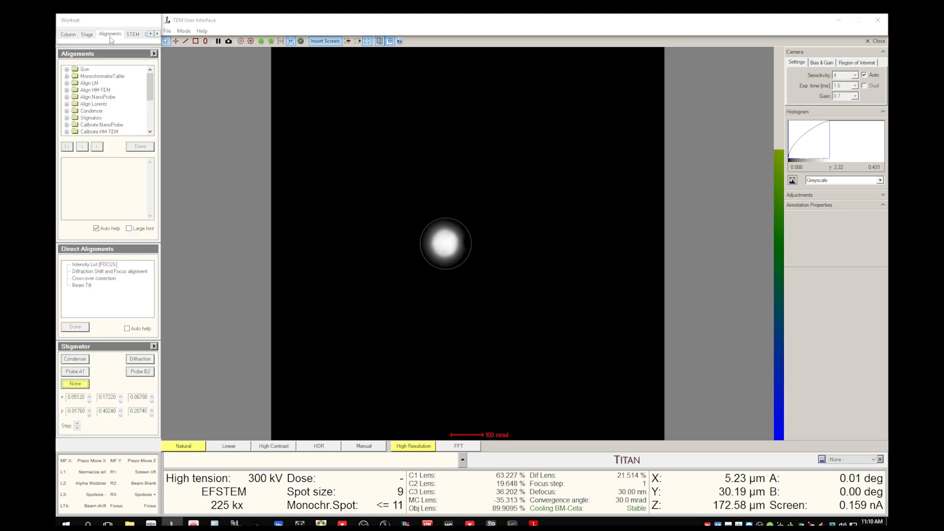
pyautogui.click(99, 274)
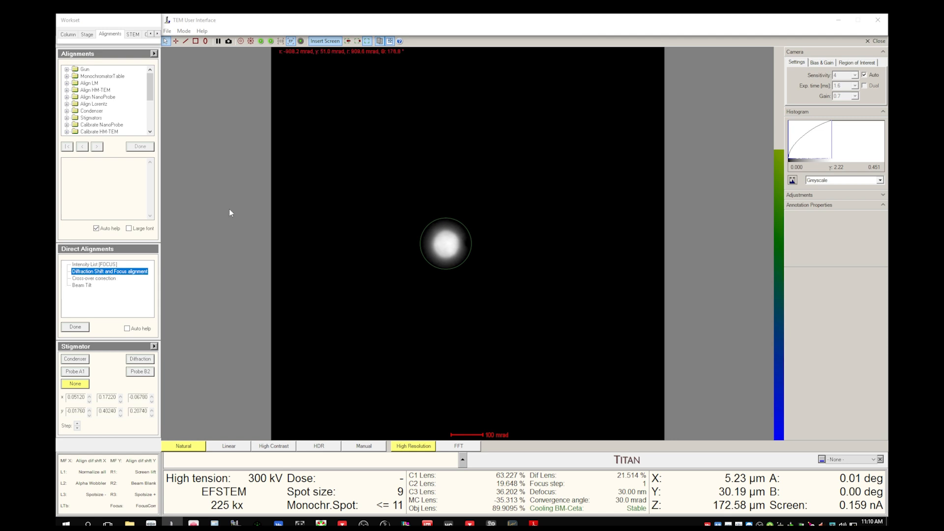
pyautogui.click(74, 328)
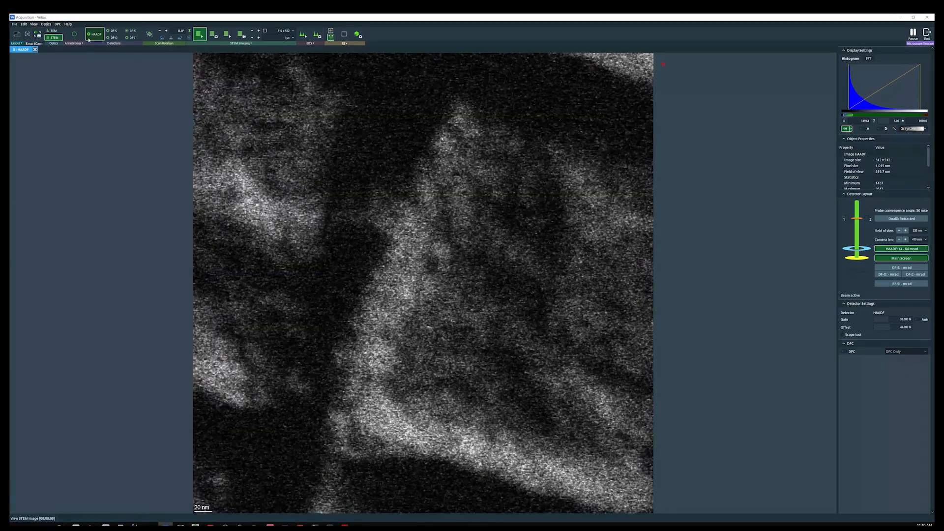
# Enable the DF-S detector and try the Correct astigmatism command on its image
pyautogui.click(133, 38)
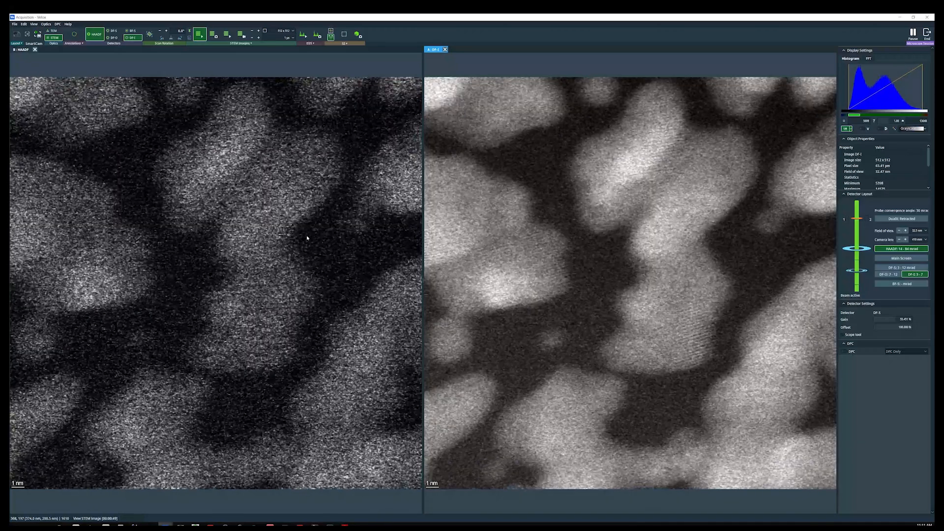
pyautogui.rightClick(544, 142)
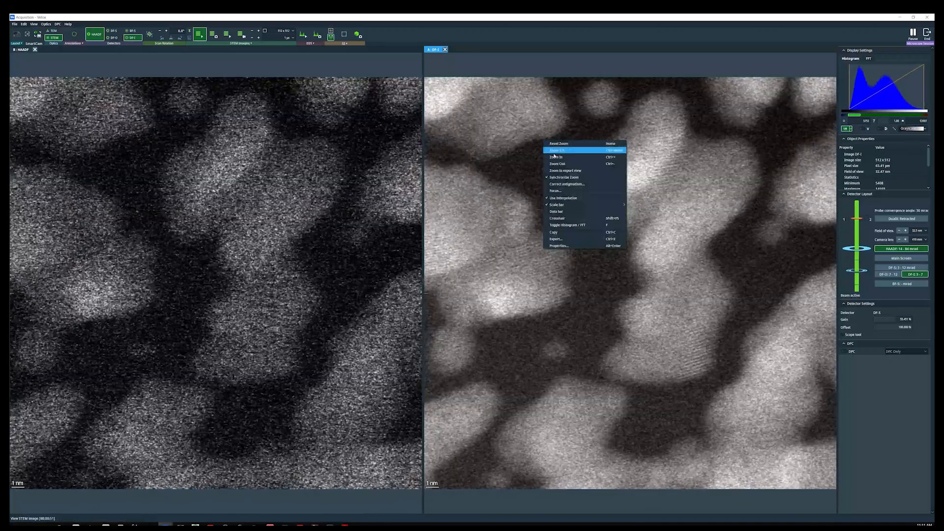
pyautogui.click(568, 184)
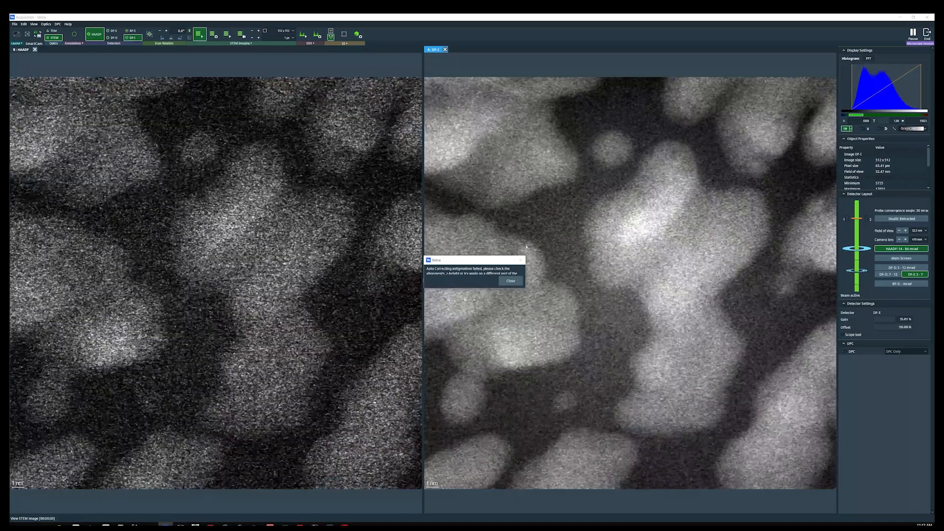
# Dismiss the astigmatism warning, open the STEM SI technique and start a live View scan
pyautogui.click(519, 280)
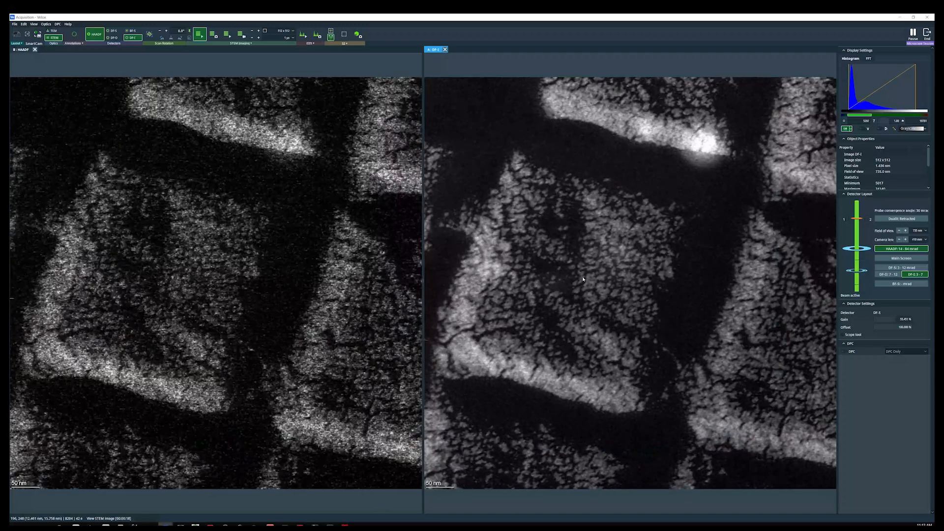
pyautogui.click(205, 39)
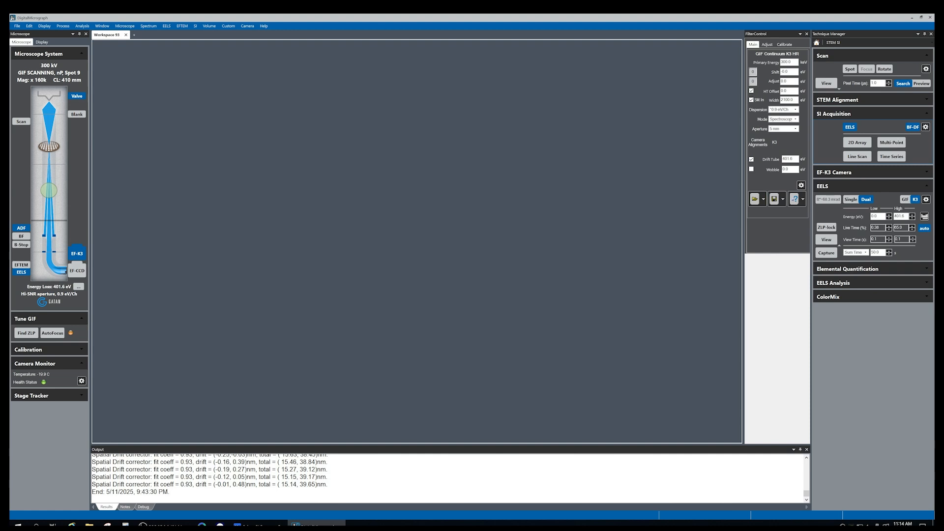
pyautogui.click(816, 43)
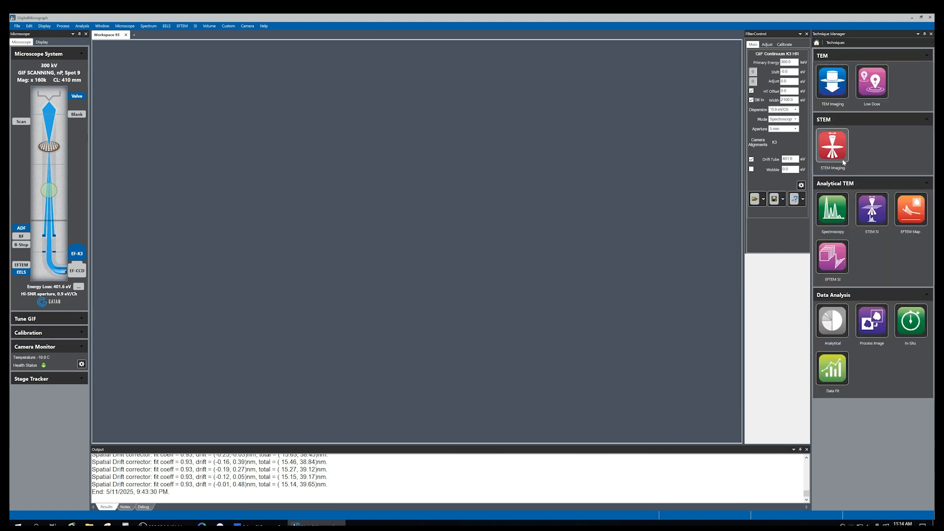
pyautogui.click(873, 210)
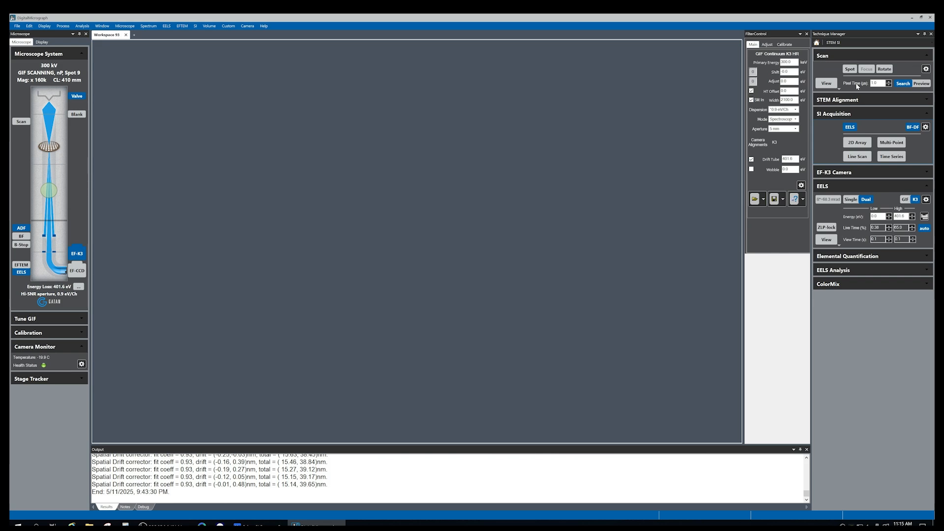
pyautogui.click(827, 84)
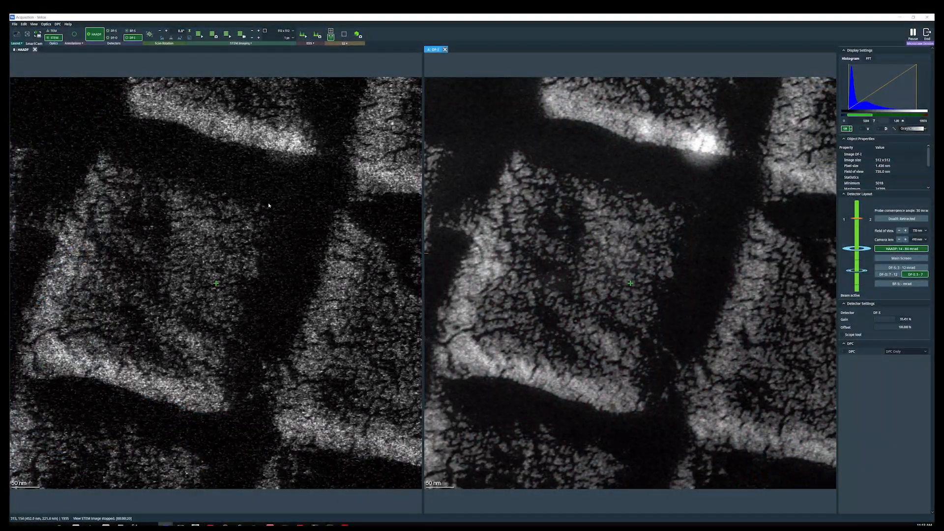
# Stop the View scan, switch to Spot mode and place the beam spot on the sample
pyautogui.click(134, 38)
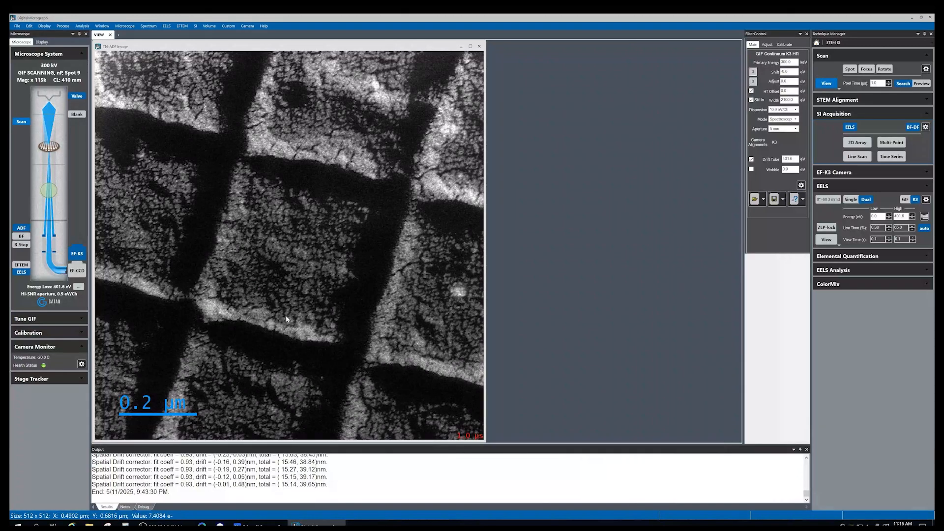
pyautogui.click(827, 84)
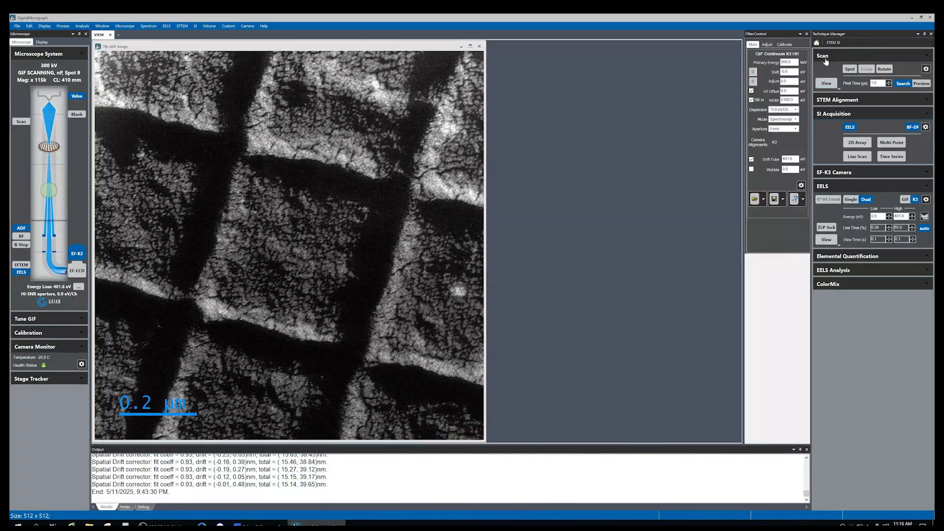
pyautogui.click(850, 69)
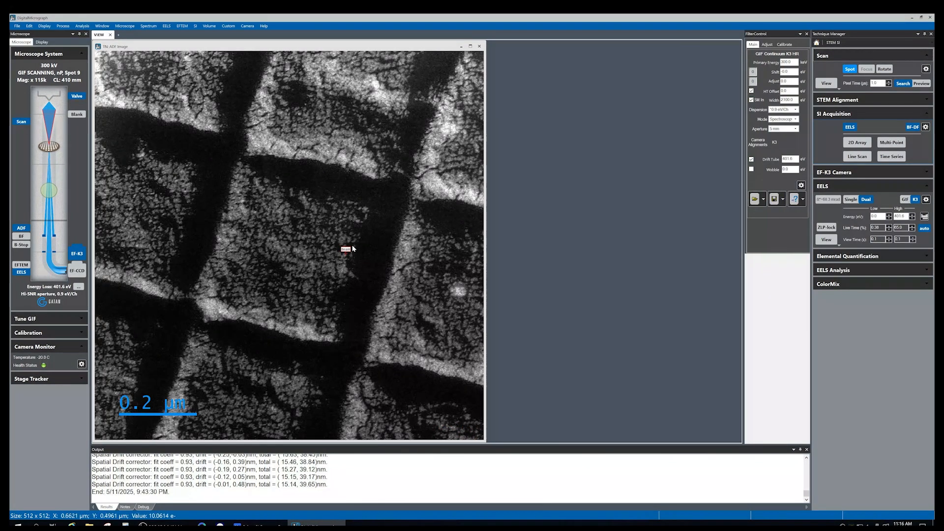
pyautogui.moveTo(347, 250)
pyautogui.mouseDown()
pyautogui.moveTo(300, 199)
pyautogui.moveTo(158, 143)
pyautogui.moveTo(202, 133)
pyautogui.moveTo(228, 113)
pyautogui.moveTo(160, 144)
pyautogui.moveTo(322, 162)
pyautogui.moveTo(389, 187)
pyautogui.moveTo(173, 141)
pyautogui.mouseUp()
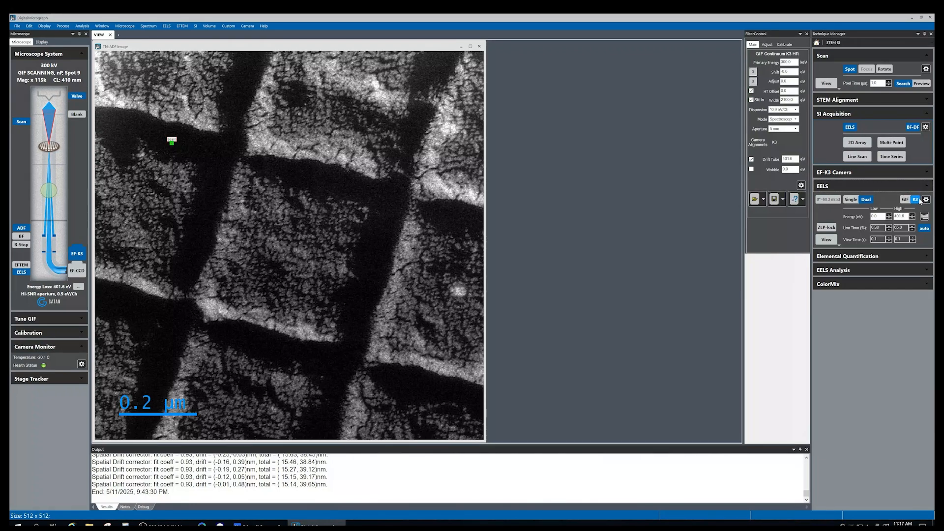
# Switch EELS acquisition to Single mode and set the energy to 0 eV
pyautogui.click(850, 200)
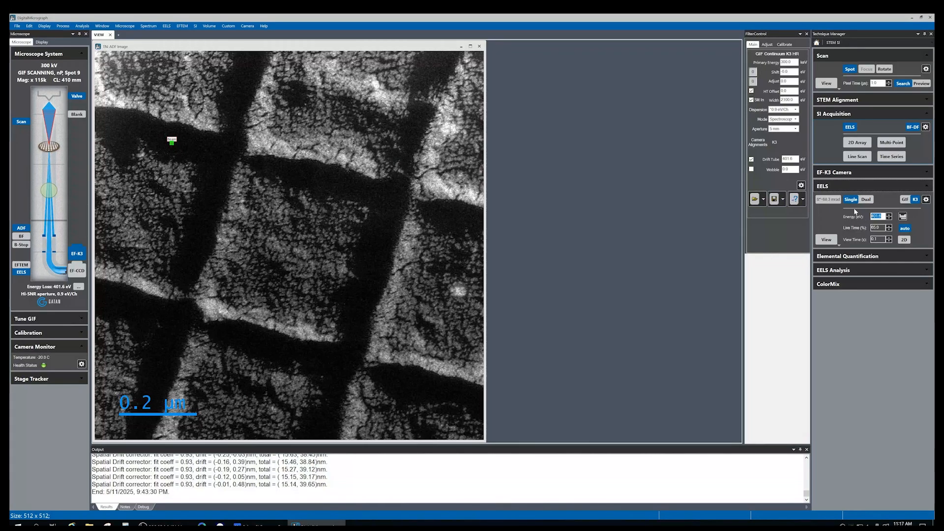
pyautogui.write('0')
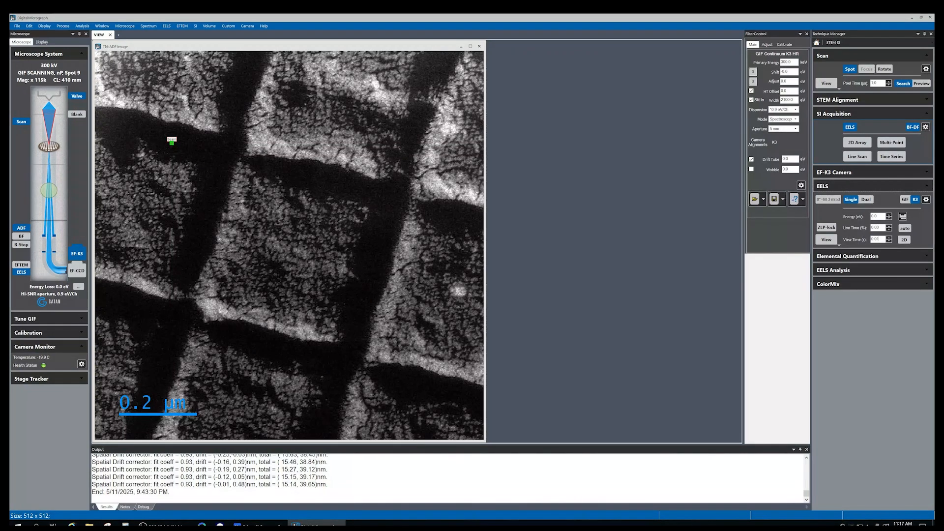
# Nudge the beam spot slightly and insert the EF-K3 camera
pyautogui.moveTo(171, 141); pyautogui.dragTo(201, 147)
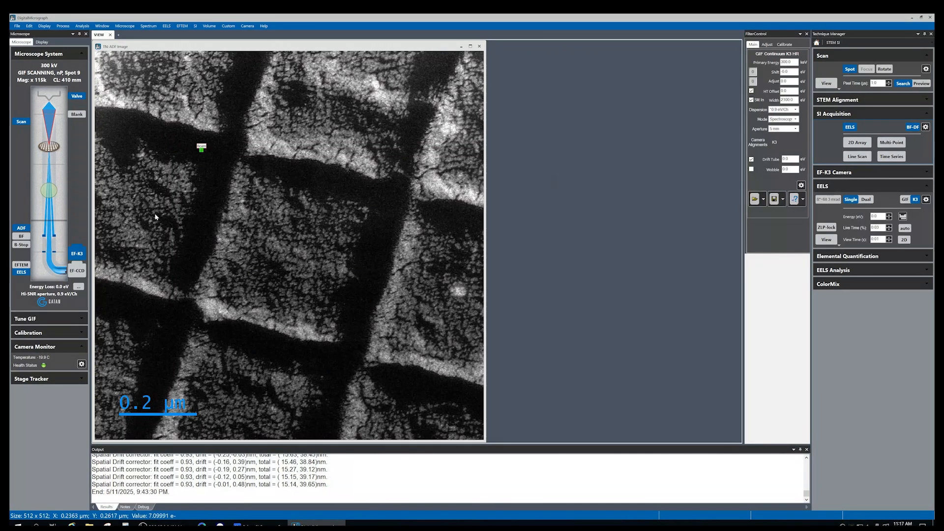
pyautogui.rightClick(77, 256)
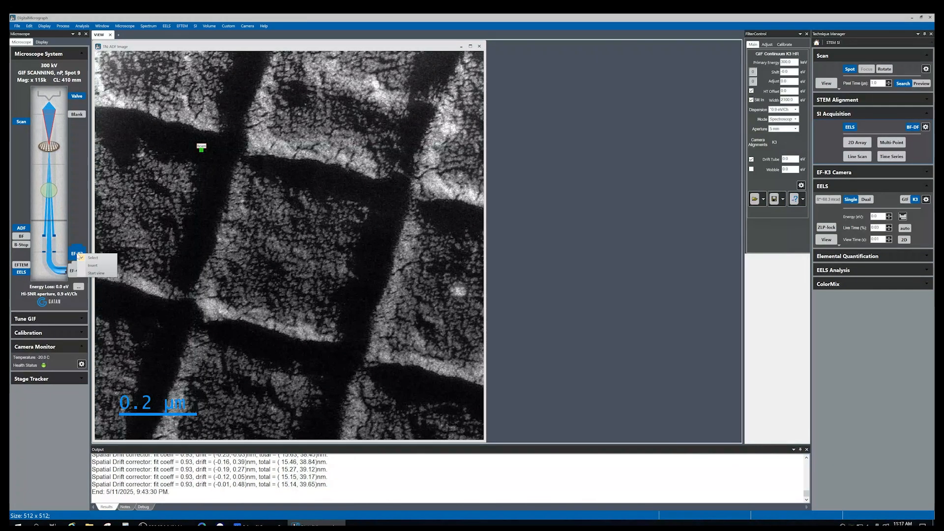
pyautogui.click(95, 266)
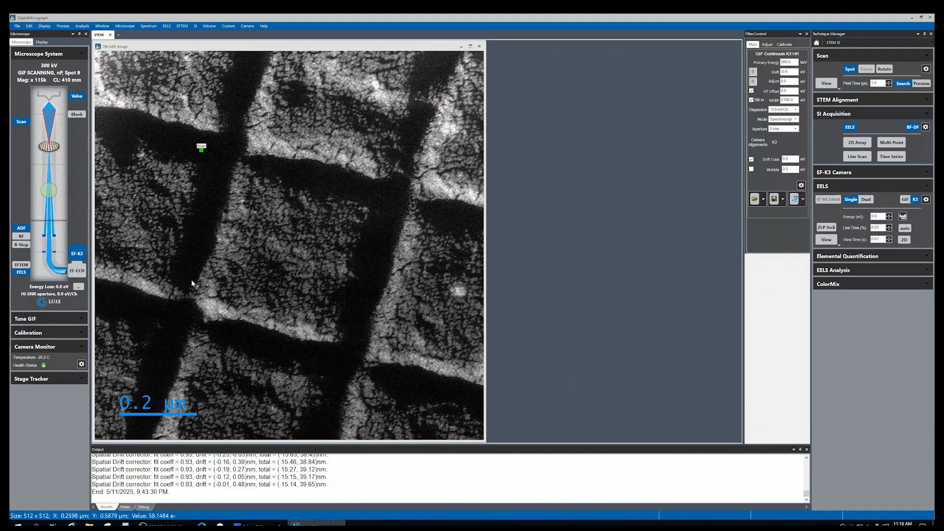
pyautogui.click(74, 247)
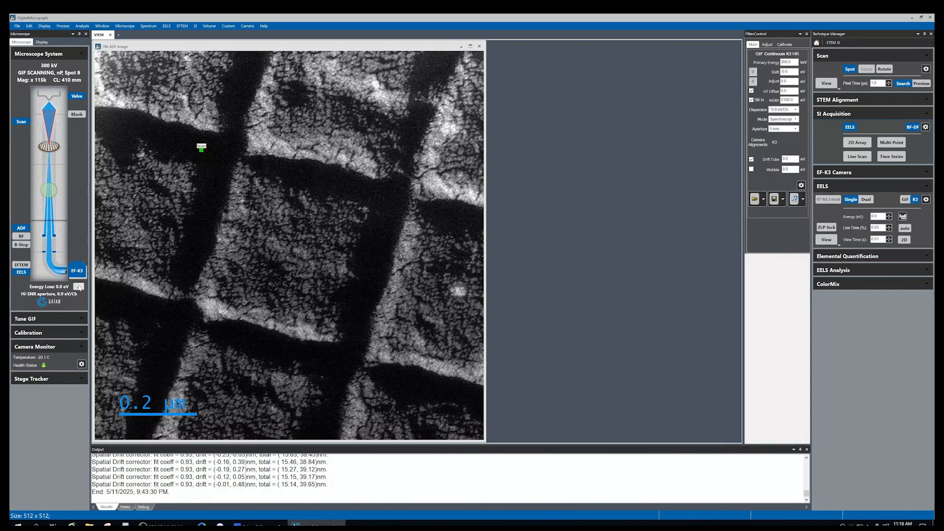
# Open the filter state settings and set the dispersion to 0.9 eV/Ch
pyautogui.click(79, 288)
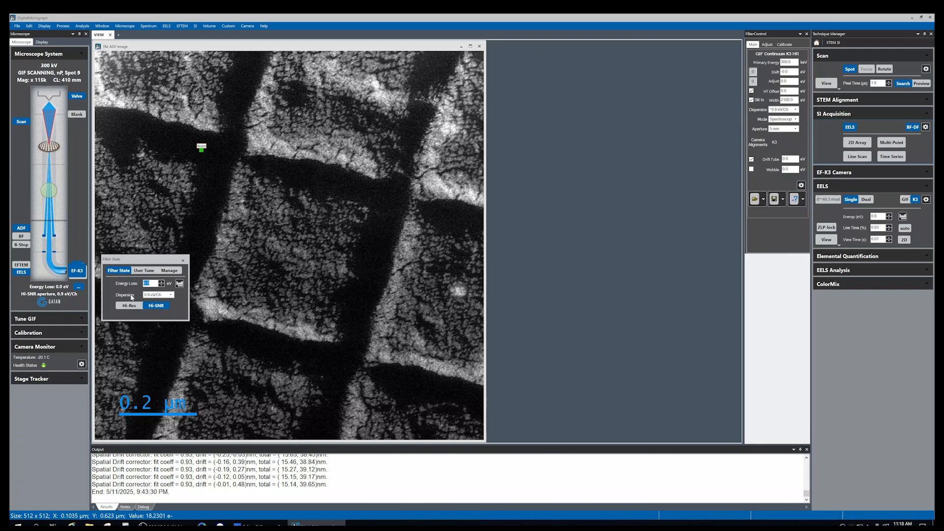
pyautogui.click(171, 295)
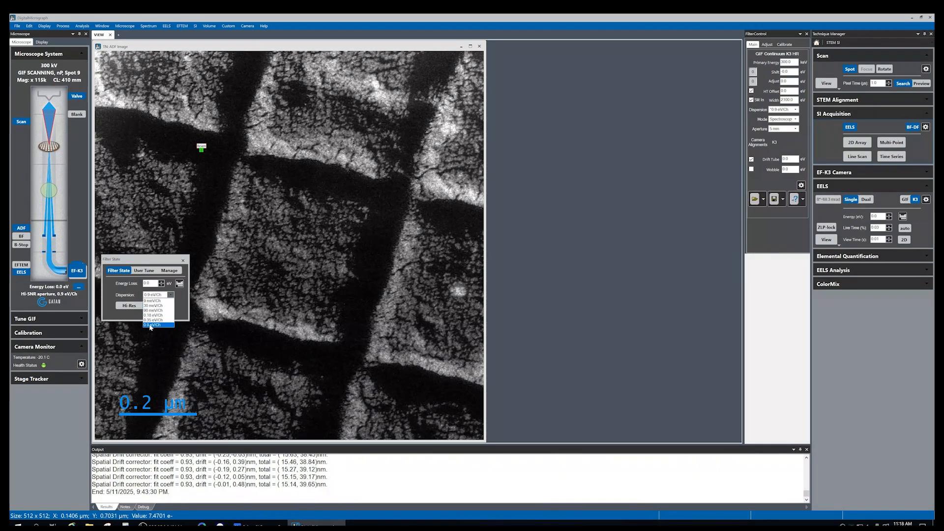
pyautogui.click(182, 317)
pyautogui.click(180, 284)
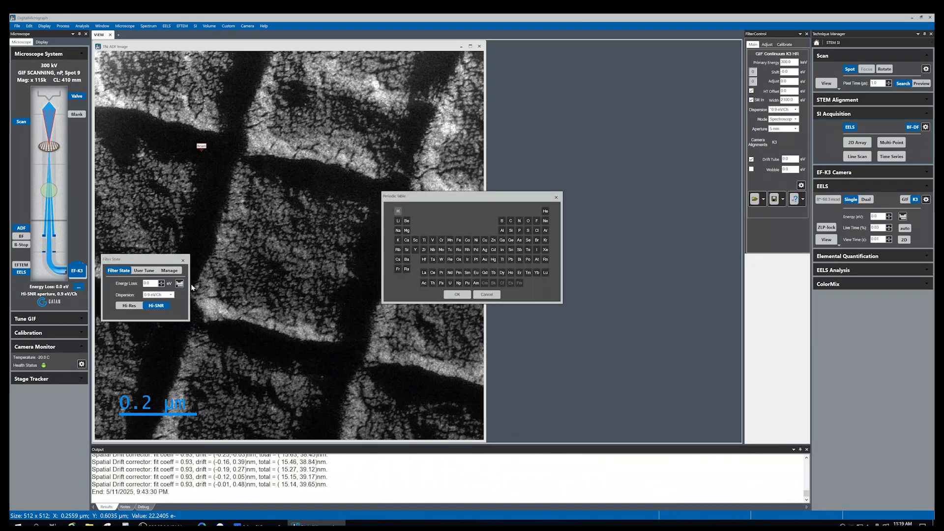
pyautogui.moveTo(426, 197); pyautogui.dragTo(308, 215)
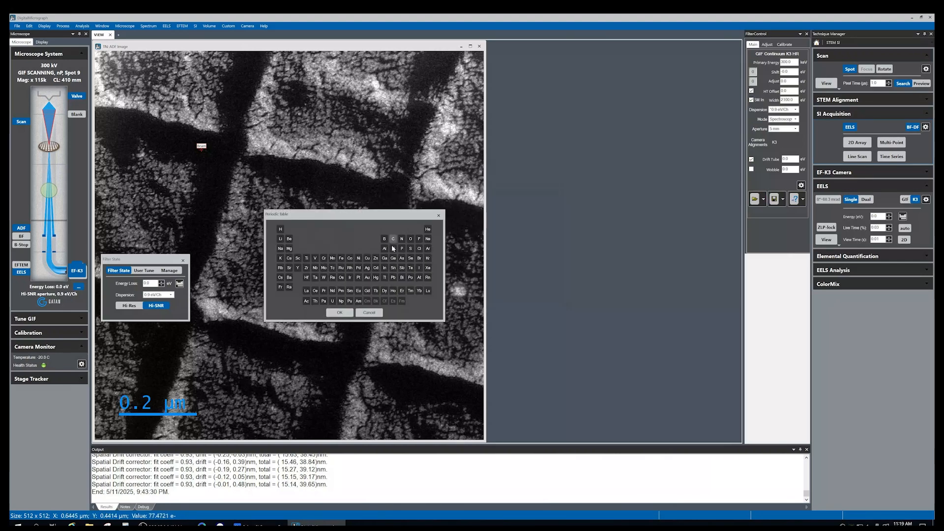
pyautogui.click(385, 258)
pyautogui.click(393, 277)
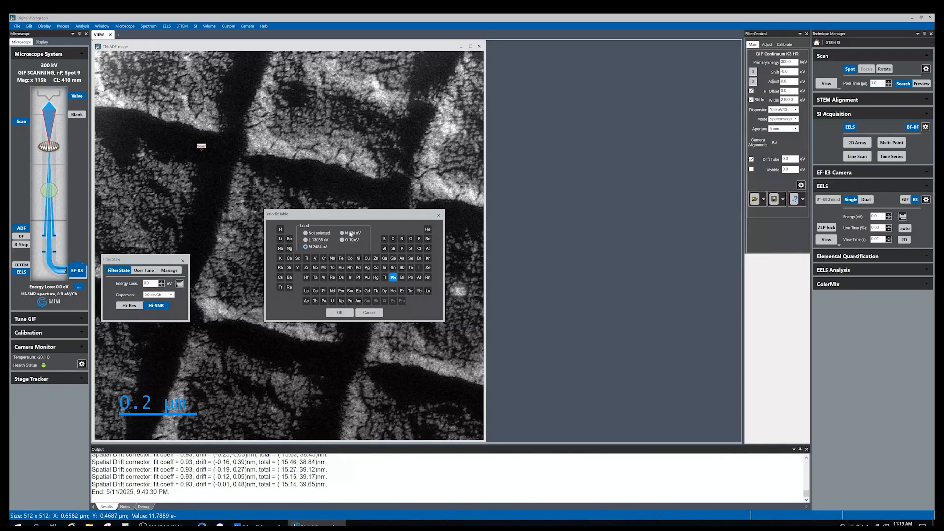
pyautogui.click(324, 258)
pyautogui.click(373, 313)
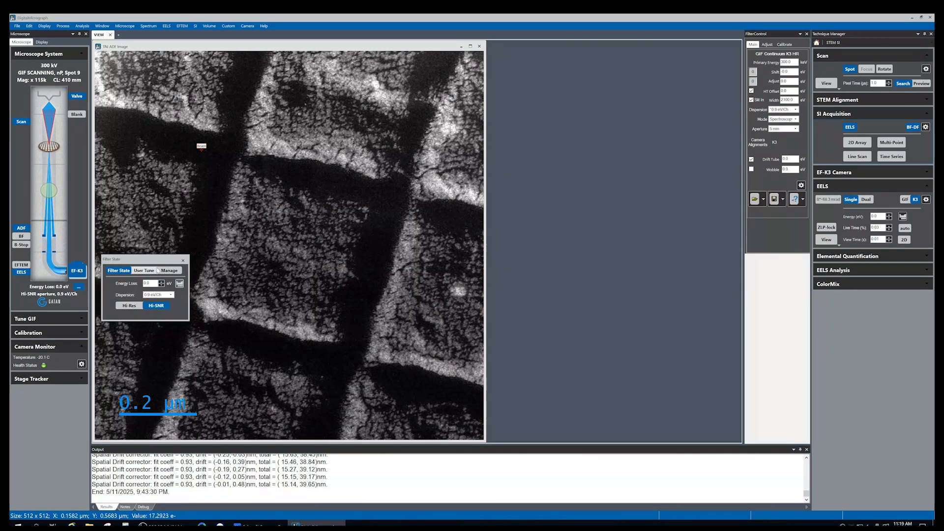
# Start a live EELS View and move the beam spot onto the sample
pyautogui.moveTo(142, 262); pyautogui.dragTo(146, 239)
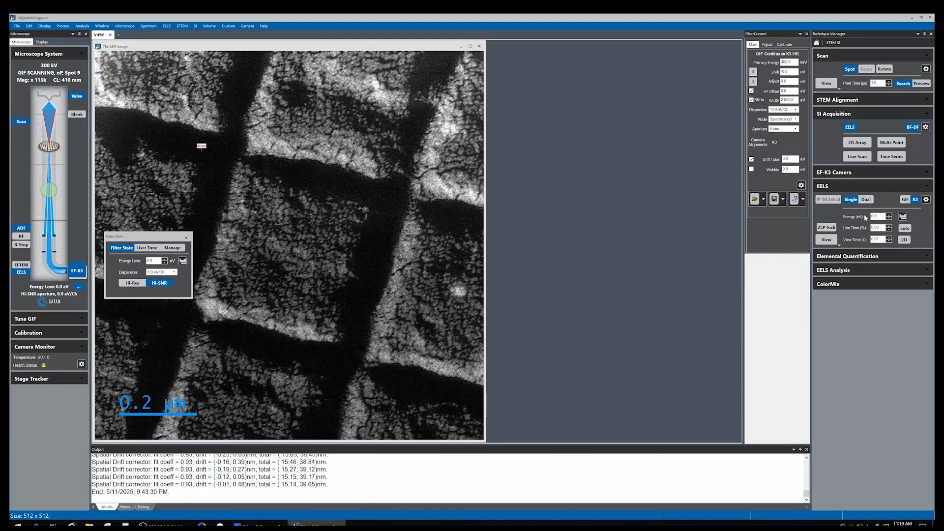
pyautogui.click(827, 241)
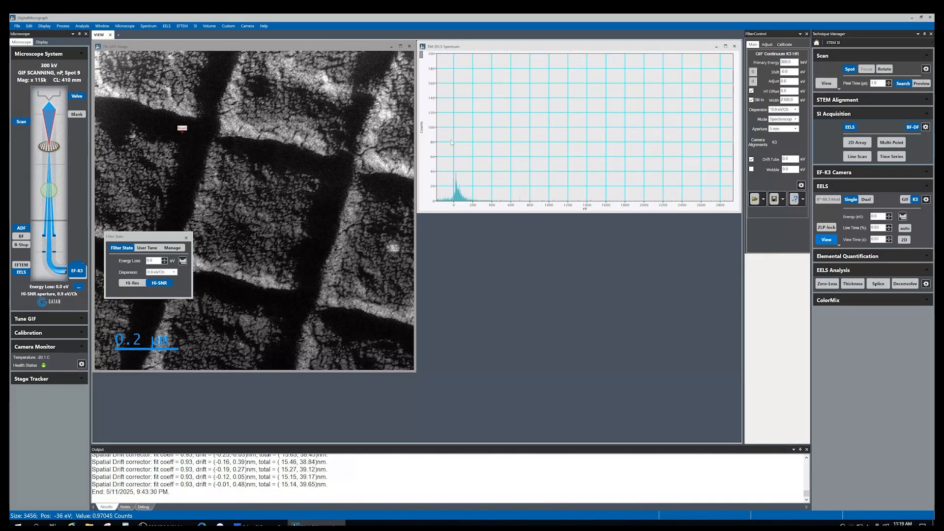
pyautogui.moveTo(183, 132)
pyautogui.mouseDown()
pyautogui.moveTo(188, 174)
pyautogui.moveTo(281, 148)
pyautogui.moveTo(325, 154)
pyautogui.moveTo(323, 245)
pyautogui.mouseUp()
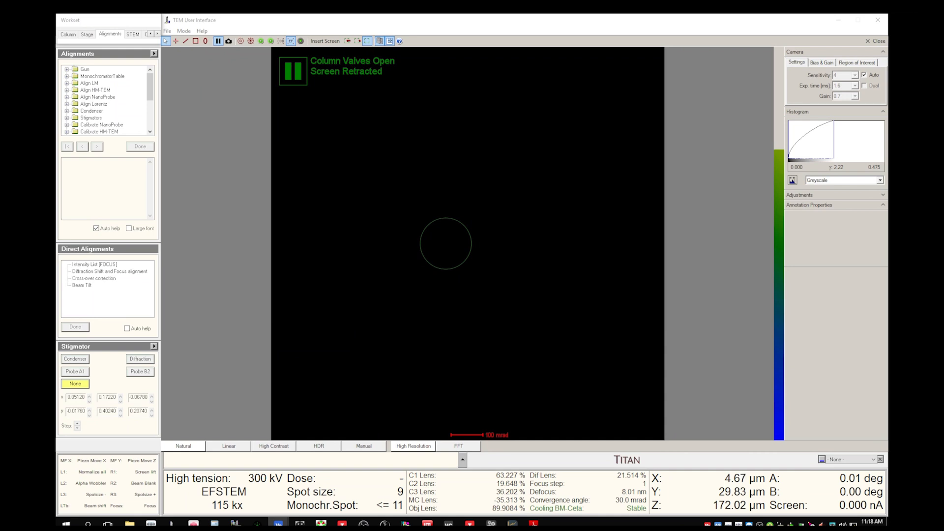
# Toggle the BF-S detector in the STEM detector selection
pyautogui.click(132, 34)
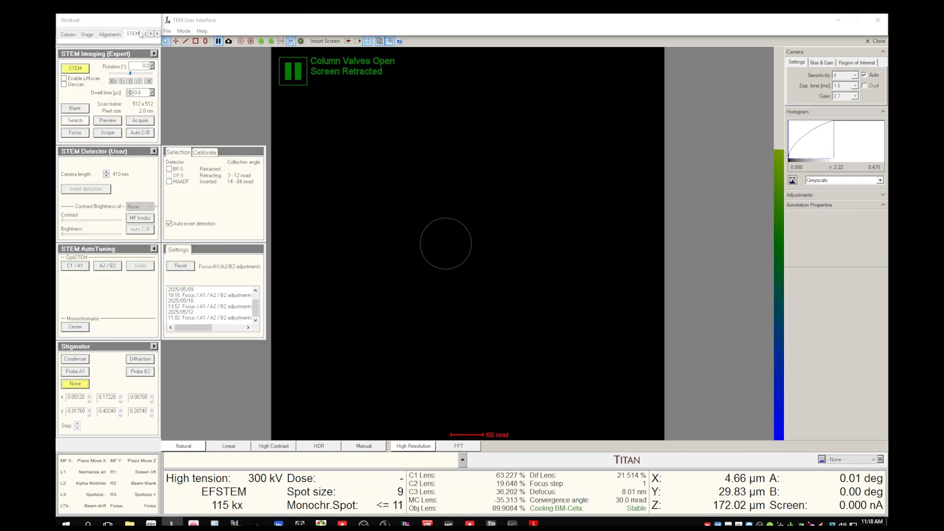
pyautogui.click(170, 169)
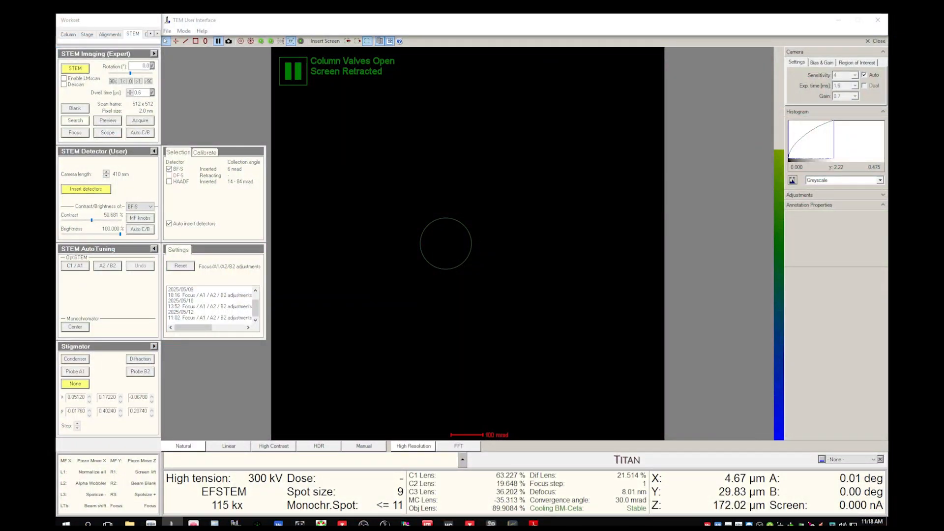
pyautogui.click(170, 169)
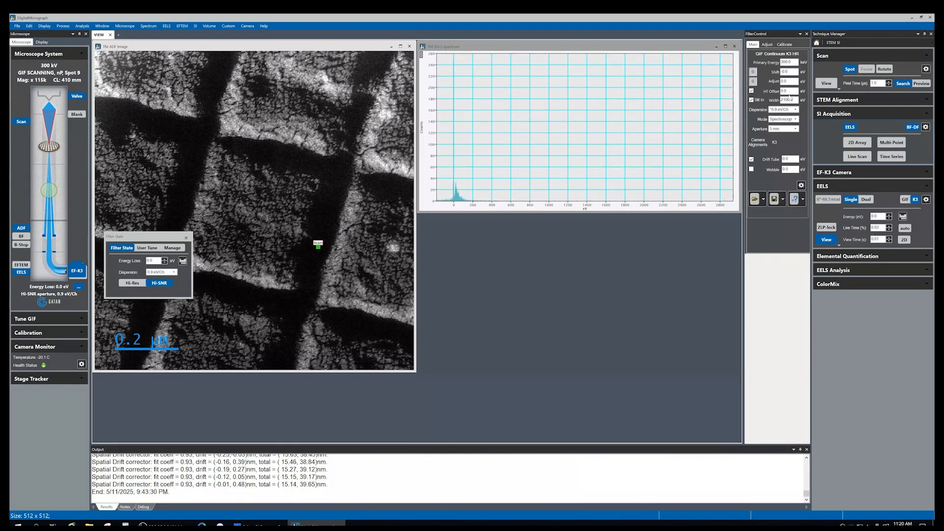
# Lower the filter Adjust energy offset to about -527 eV
pyautogui.click(773, 81)
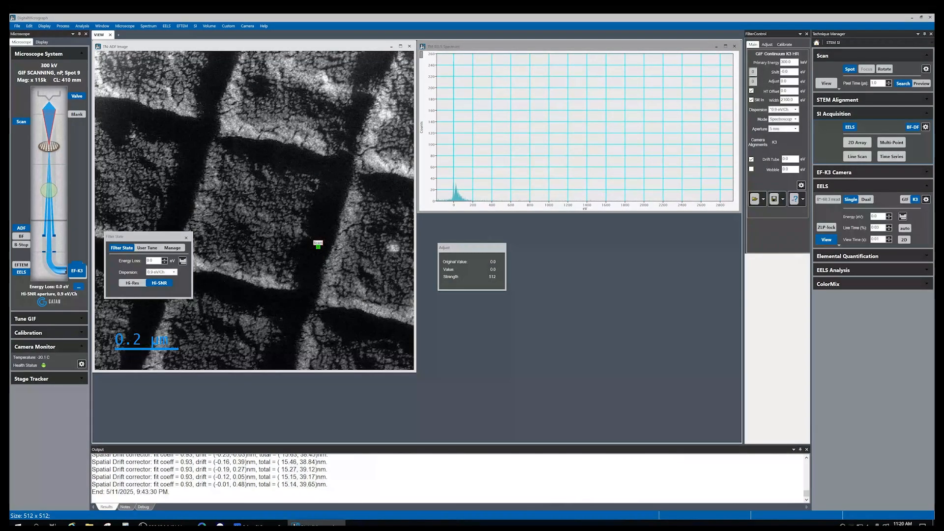
pyautogui.press('Left')
pyautogui.press('Left')
pyautogui.press('Left')
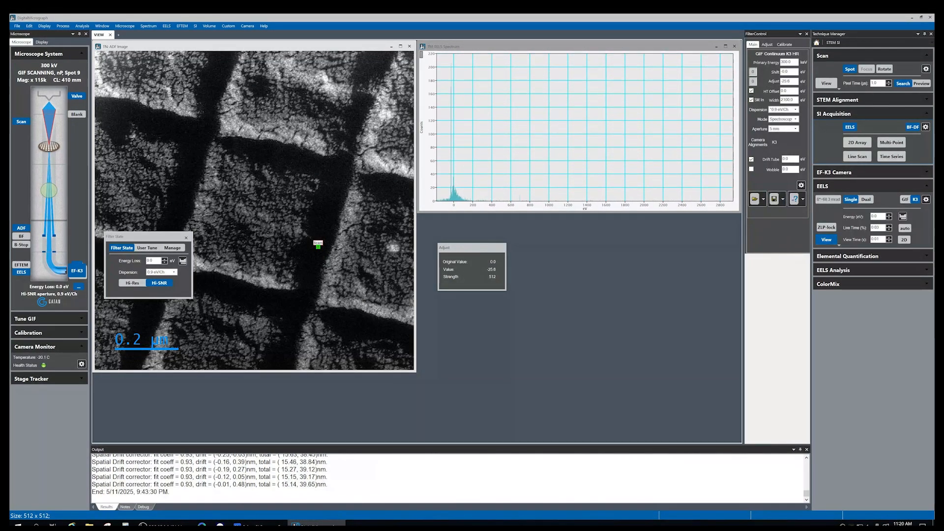
pyautogui.press('Left')
pyautogui.press('Left')
pyautogui.press('Left')
pyautogui.press('Left')
pyautogui.press('Left')
pyautogui.press('Left')
pyautogui.press('Left')
pyautogui.press('Left')
pyautogui.press('Left')
pyautogui.press('Left')
pyautogui.press('Left')
pyautogui.press('Left')
pyautogui.press('Left')
pyautogui.press('Left')
pyautogui.press('Left')
pyautogui.press('Left')
pyautogui.press('Left')
pyautogui.press('Left')
pyautogui.press('Left')
pyautogui.press('Left')
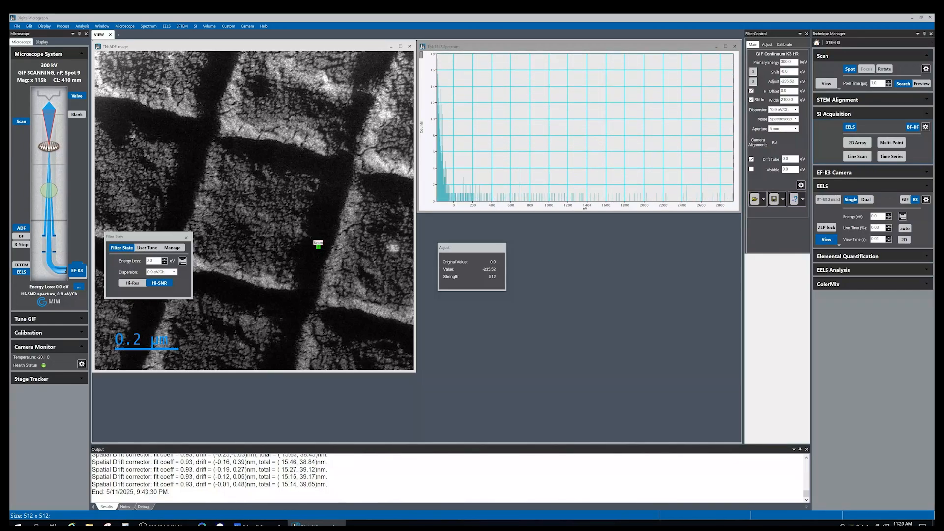
pyautogui.press('Left')
pyautogui.press('Left')
pyautogui.press('Left')
pyautogui.press('Left')
pyautogui.press('Left')
pyautogui.press('Left')
pyautogui.press('Left')
pyautogui.press('Left')
pyautogui.press('Left')
pyautogui.press('Left')
pyautogui.press('Left')
pyautogui.press('Left')
pyautogui.press('Left')
pyautogui.press('Left')
pyautogui.press('Left')
pyautogui.press('Left')
pyautogui.press('Left')
pyautogui.press('Left')
pyautogui.press('Left')
pyautogui.press('Left')
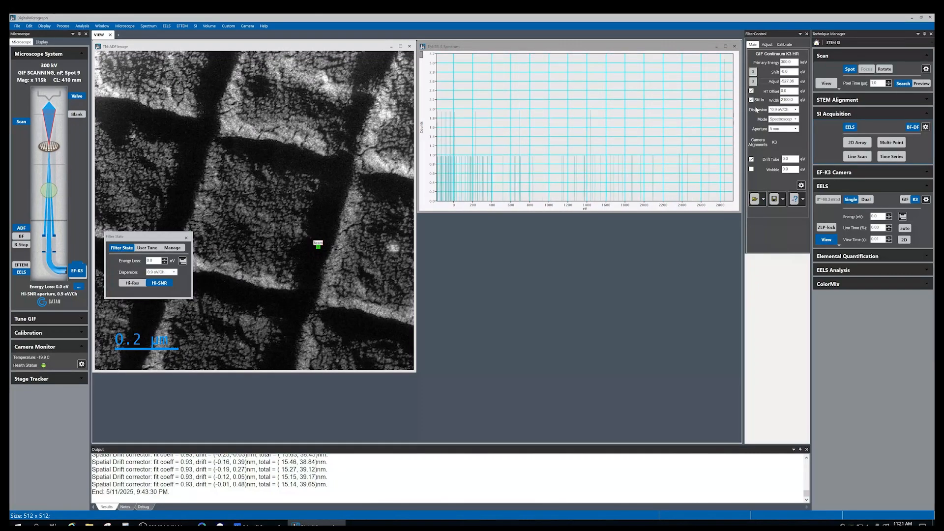
# Step the filter Adjust energy offset upward from about -527 eV until the zero-loss peak appears, then fine-tune it
pyautogui.click(791, 81)
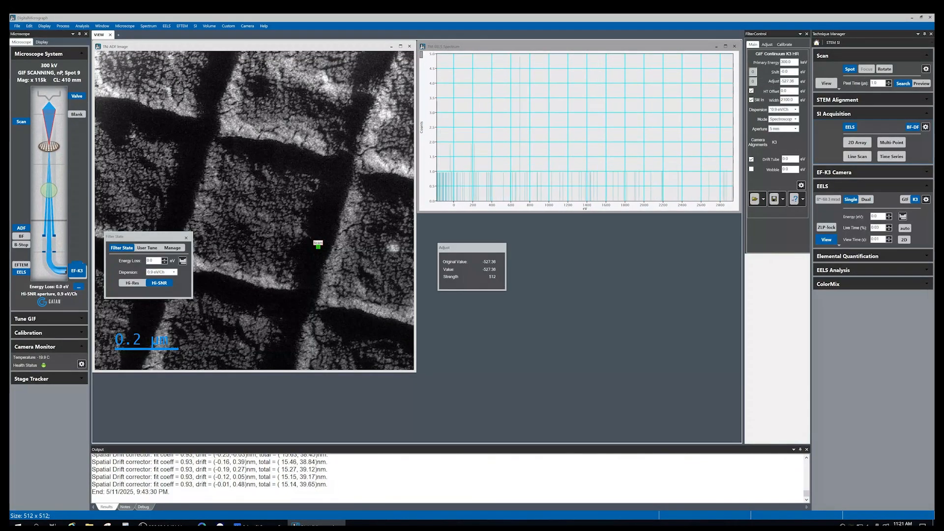
pyautogui.press('Right')
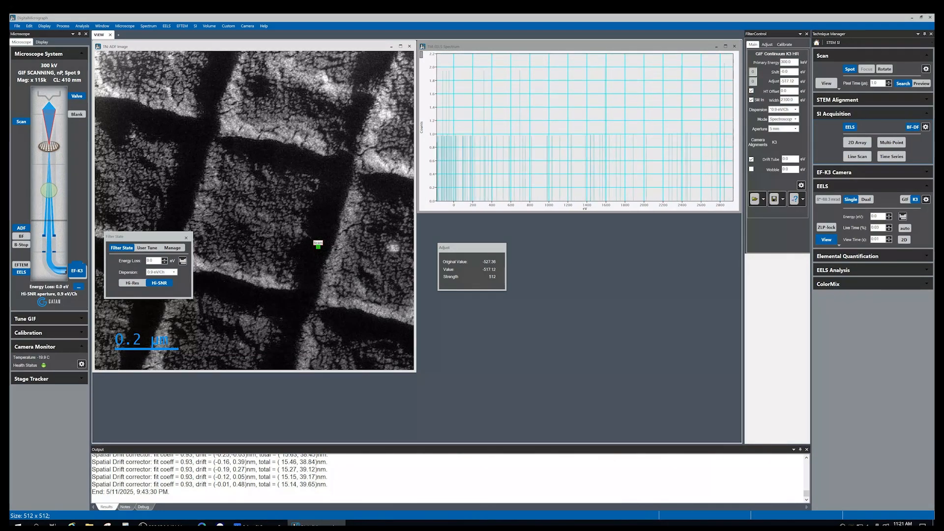
pyautogui.press('Right')
pyautogui.press('Right')
pyautogui.press('Right')
pyautogui.press('Right')
pyautogui.press('Right')
pyautogui.press('Right')
pyautogui.press('Right')
pyautogui.press('Right')
pyautogui.press('Right')
pyautogui.press('Right')
pyautogui.press('Right')
pyautogui.press('Right')
pyautogui.press('Right')
pyautogui.press('Right')
pyautogui.press('Right')
pyautogui.press('Right')
pyautogui.press('Right')
pyautogui.press('Right')
pyautogui.press('Right')
pyautogui.press('Right')
pyautogui.press('Right')
pyautogui.press('Right')
pyautogui.press('Right')
pyautogui.press('Right')
pyautogui.press('Right')
pyautogui.press('Right')
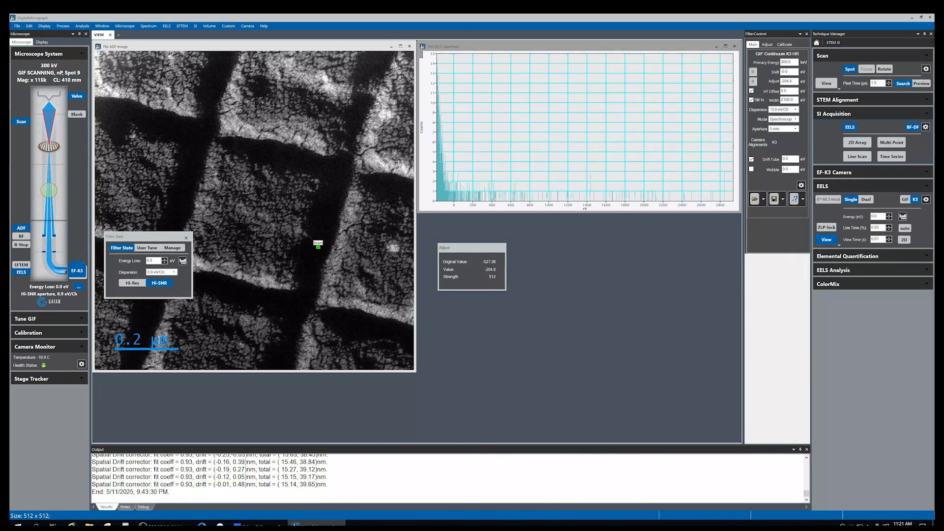
pyautogui.press('Right')
pyautogui.press('Right')
pyautogui.press('Right')
pyautogui.press('Right')
pyautogui.press('Right')
pyautogui.press('Right')
pyautogui.press('Right')
pyautogui.press('Right')
pyautogui.press('Right')
pyautogui.press('Right')
pyautogui.press('Right')
pyautogui.press('Right')
pyautogui.press('Right')
pyautogui.press('Right')
pyautogui.press('Right')
pyautogui.press('Right')
pyautogui.press('Right')
pyautogui.press('Right')
pyautogui.press('Right')
pyautogui.press('Right')
pyautogui.press('Right')
pyautogui.press('Right')
pyautogui.press('Right')
pyautogui.press('Right')
pyautogui.press('Right')
pyautogui.press('Right')
pyautogui.press('Right')
pyautogui.press('Right')
pyautogui.press('Right')
pyautogui.press('Right')
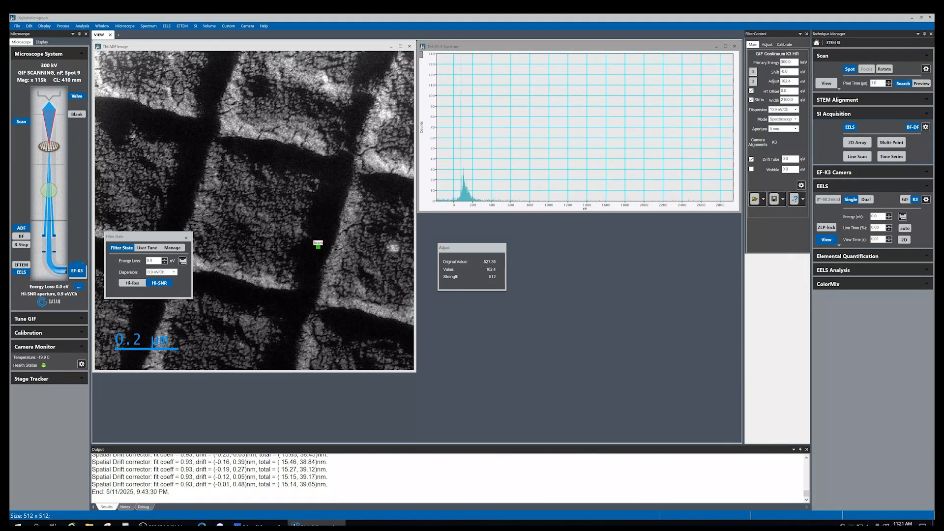
pyautogui.press('Right')
pyautogui.press('Right')
pyautogui.press('Right')
pyautogui.press('Right')
pyautogui.press('Right')
pyautogui.press('Right')
pyautogui.press('Left')
pyautogui.press('Left')
pyautogui.press('Left')
pyautogui.press('Left')
pyautogui.press('Left')
pyautogui.press('Left')
pyautogui.press('Left')
pyautogui.press('Left')
pyautogui.press('Left')
pyautogui.press('Left')
pyautogui.press('Left')
pyautogui.press('Left')
pyautogui.press('Left')
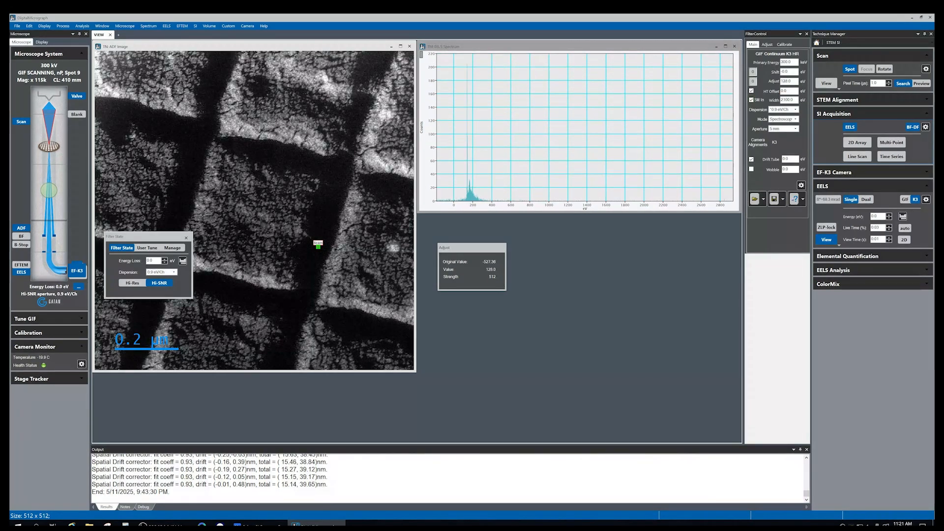
pyautogui.press('Left')
pyautogui.press('Left')
pyautogui.press('Left')
pyautogui.press('Left')
pyautogui.press('Left')
pyautogui.press('Left')
pyautogui.press('Left')
pyautogui.press('Left')
pyautogui.press('Left')
pyautogui.press('Left')
pyautogui.press('Left')
pyautogui.press('Left')
pyautogui.press('Left')
pyautogui.press('Left')
pyautogui.press('Left')
pyautogui.press('Right')
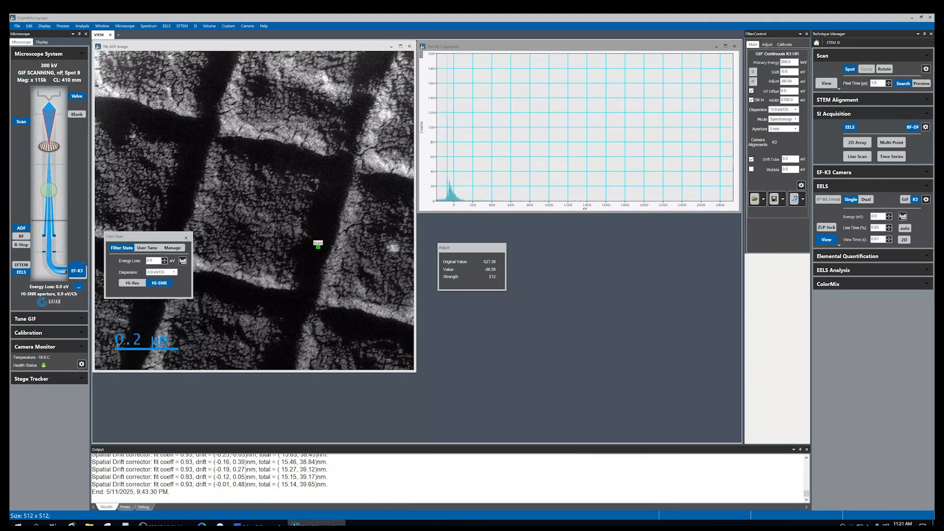
pyautogui.press('Right')
pyautogui.press('Right')
pyautogui.press('Right')
pyautogui.press('Right')
pyautogui.press('Right')
pyautogui.press('Right')
pyautogui.press('Right')
pyautogui.press('Right')
pyautogui.press('Right')
pyautogui.press('Right')
pyautogui.press('Right')
pyautogui.press('Right')
pyautogui.press('Right')
pyautogui.press('Right')
pyautogui.press('Right')
pyautogui.press('Left')
pyautogui.press('Left')
pyautogui.press('Left')
pyautogui.press('Left')
pyautogui.press('Left')
pyautogui.press('Left')
pyautogui.press('Left')
pyautogui.press('Left')
pyautogui.press('Left')
pyautogui.press('Left')
pyautogui.press('Left')
pyautogui.press('Left')
pyautogui.press('Left')
pyautogui.press('Left')
pyautogui.press('Left')
pyautogui.press('Left')
pyautogui.press('Left')
pyautogui.press('Left')
pyautogui.press('Left')
pyautogui.press('Left')
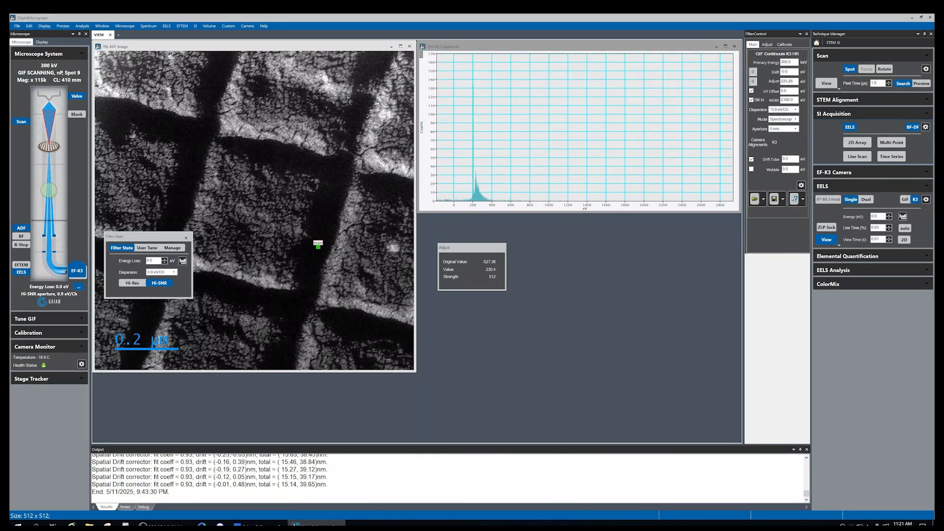
# Expand the Tune GIF section and run Align ZLP to zero the energy of the zero-loss peak
pyautogui.click(48, 319)
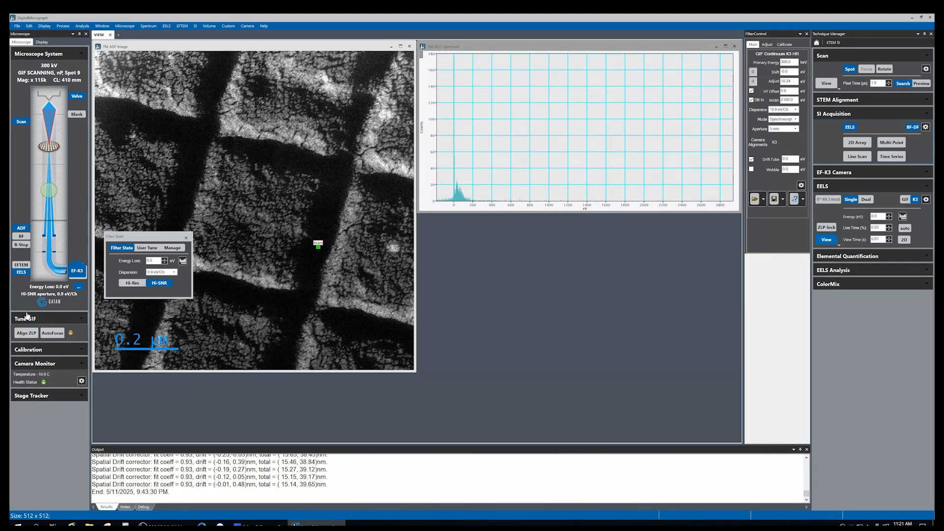
pyautogui.click(27, 334)
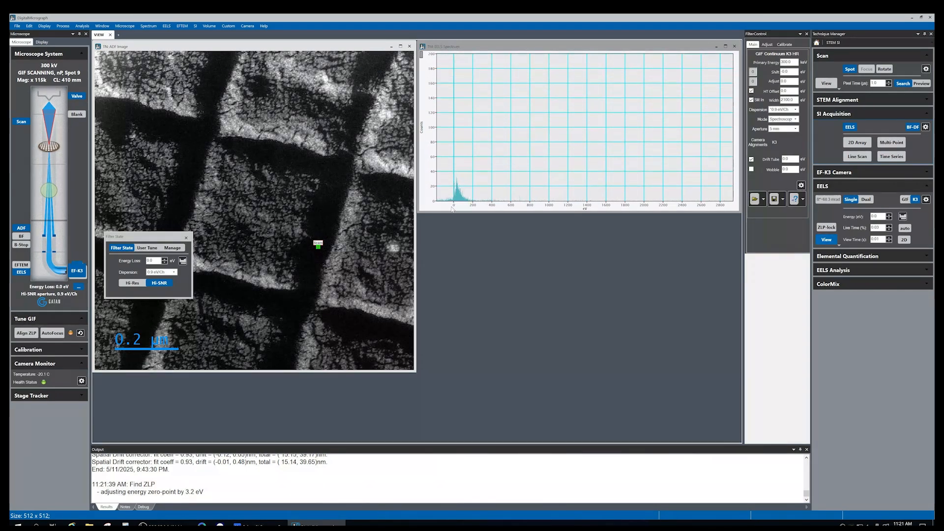
# Move the beam spot to a new sample position, run EELS AutoFocus, and dismiss its completion dialog
pyautogui.moveTo(319, 244); pyautogui.dragTo(339, 186)
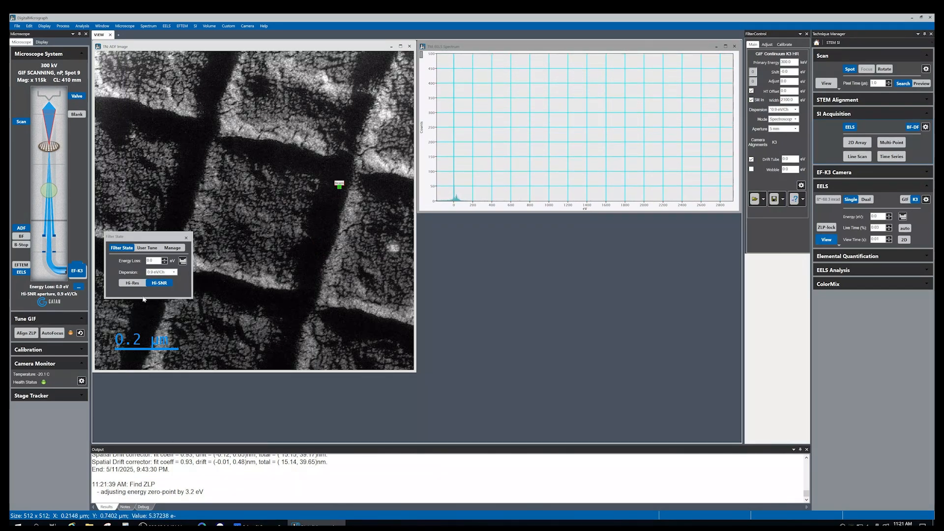
pyautogui.click(53, 334)
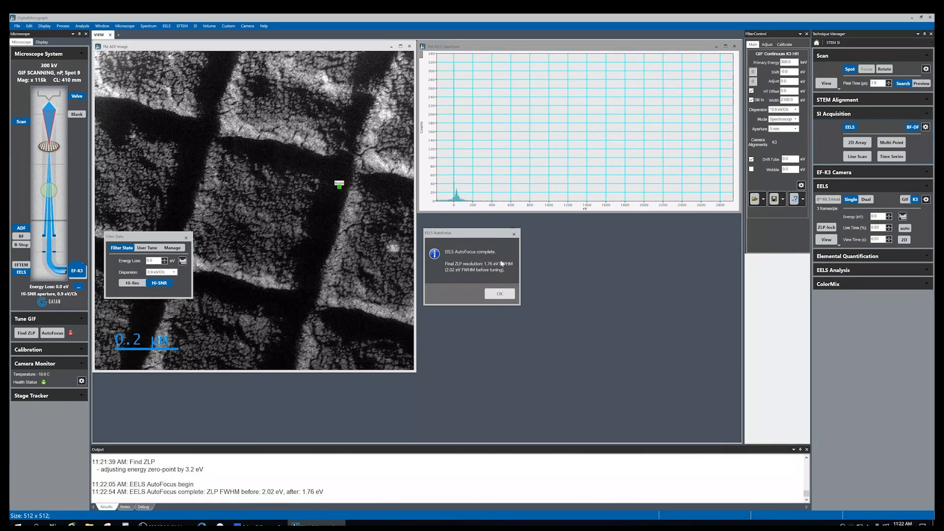
pyautogui.click(504, 295)
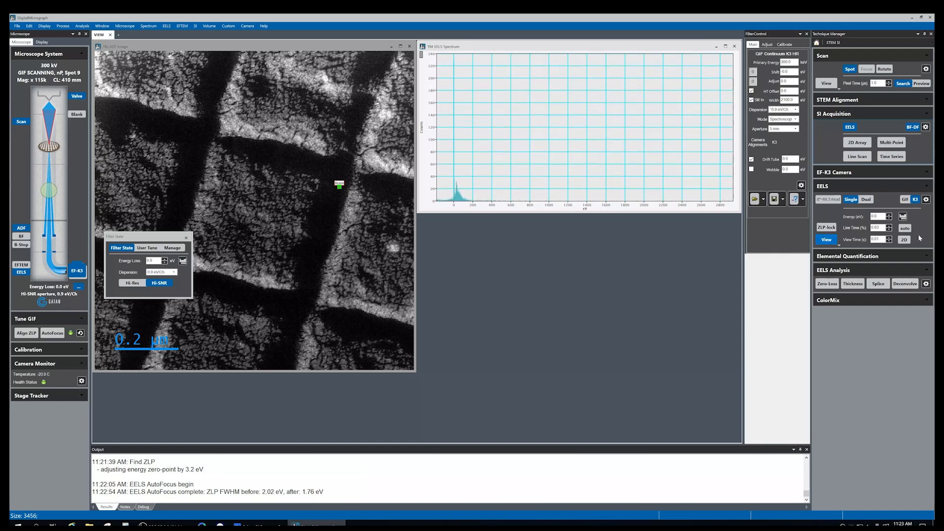
# Open the 2D EELS spectrum view and the User Tune page of the Filter State dialog
pyautogui.click(904, 240)
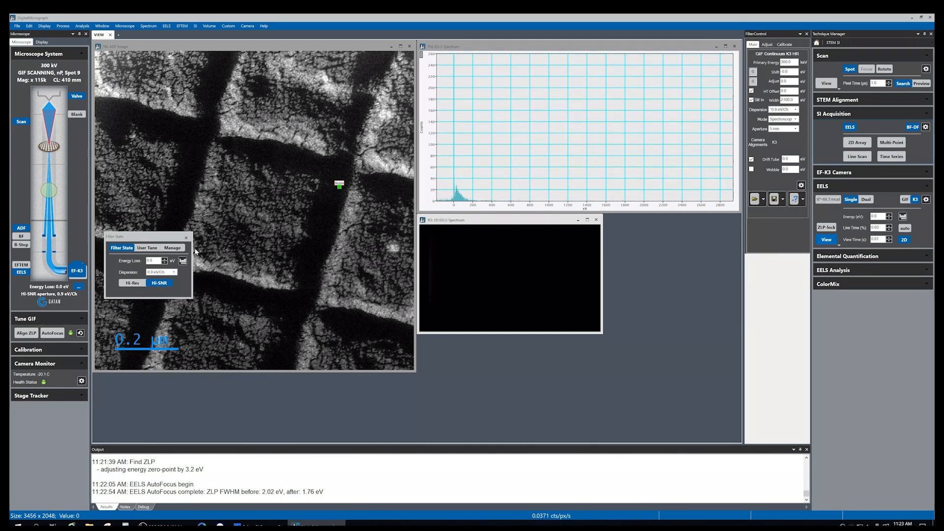
pyautogui.click(148, 249)
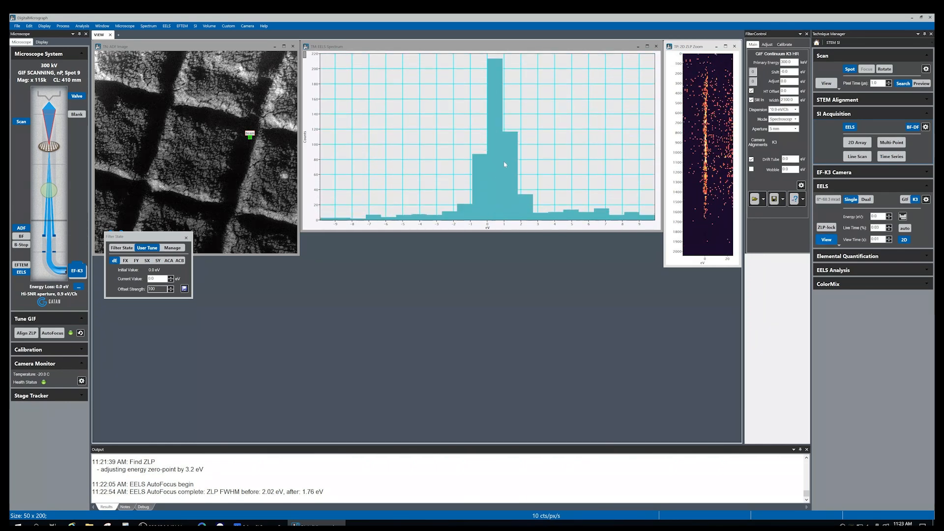
# Raise the EELS view live time to 0.1 s
pyautogui.click(890, 227)
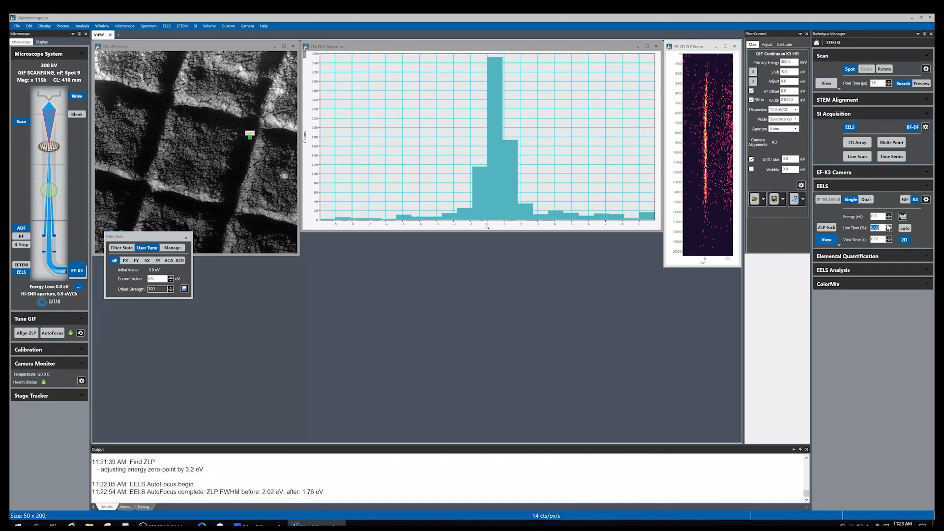
pyautogui.click(891, 228)
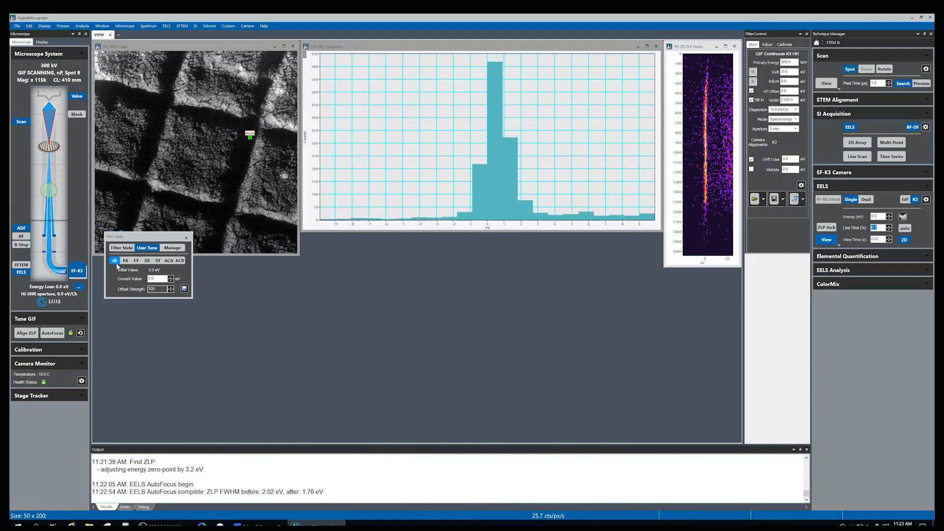
# Nudge the dE energy shift value to center the zero-loss peak
pyautogui.click(155, 279)
pyautogui.press('Down')
pyautogui.press('Down')
pyautogui.press('Down')
pyautogui.press('Down')
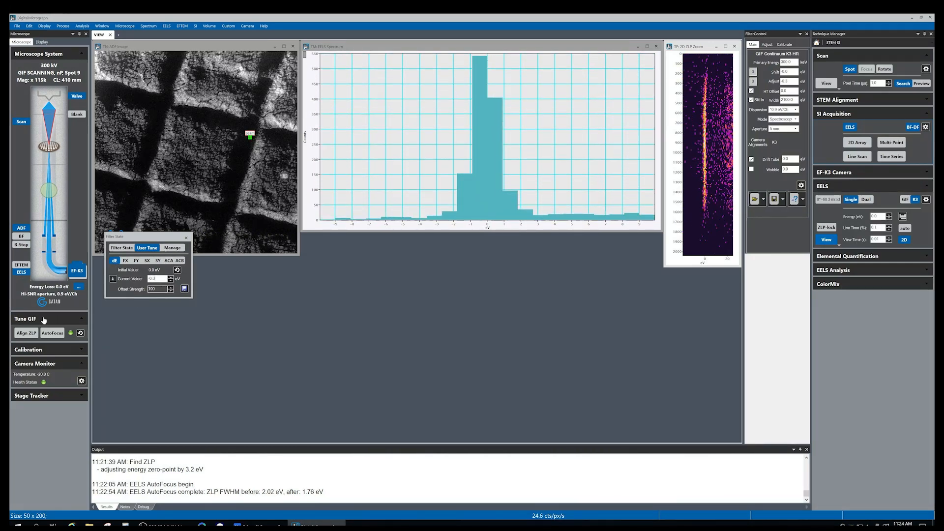
pyautogui.press('Up')
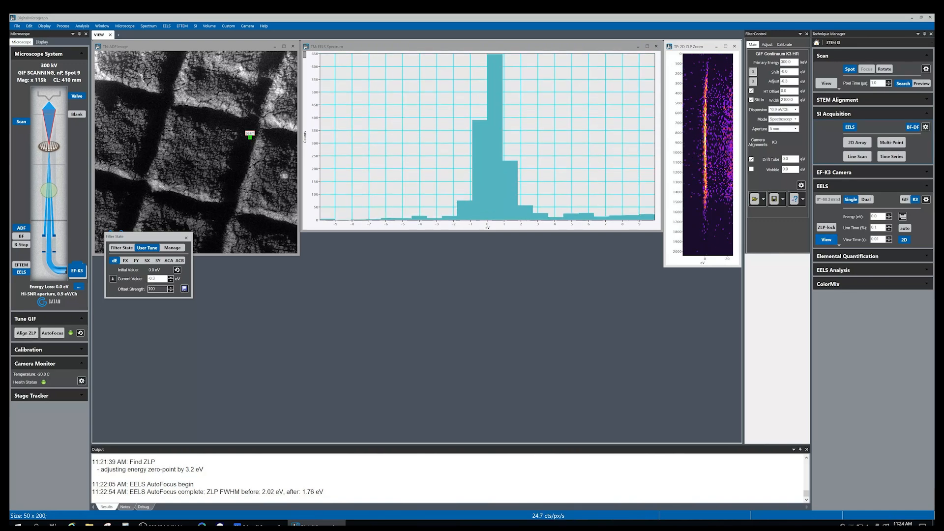
# Select the FX tuning parameter and step its value down and up while watching the zero-loss peak
pyautogui.click(126, 261)
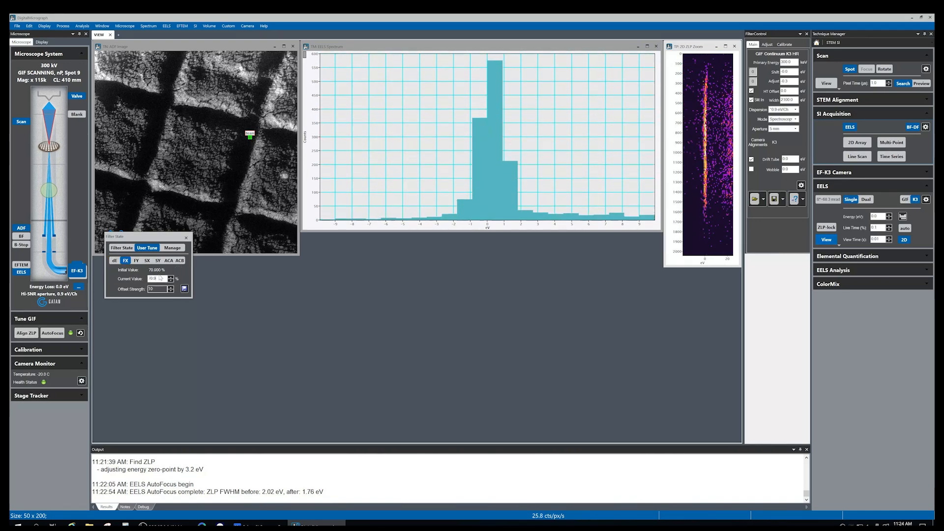
pyautogui.press('Down')
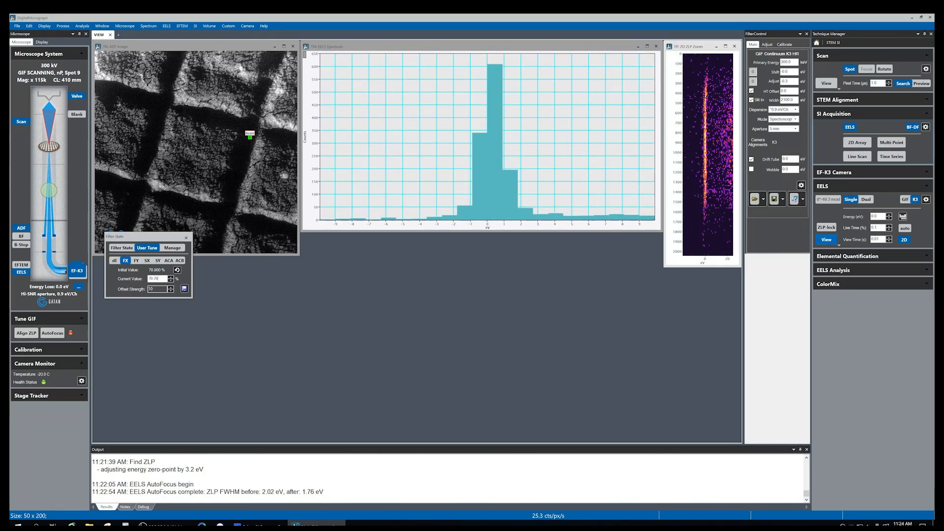
pyautogui.press('Down')
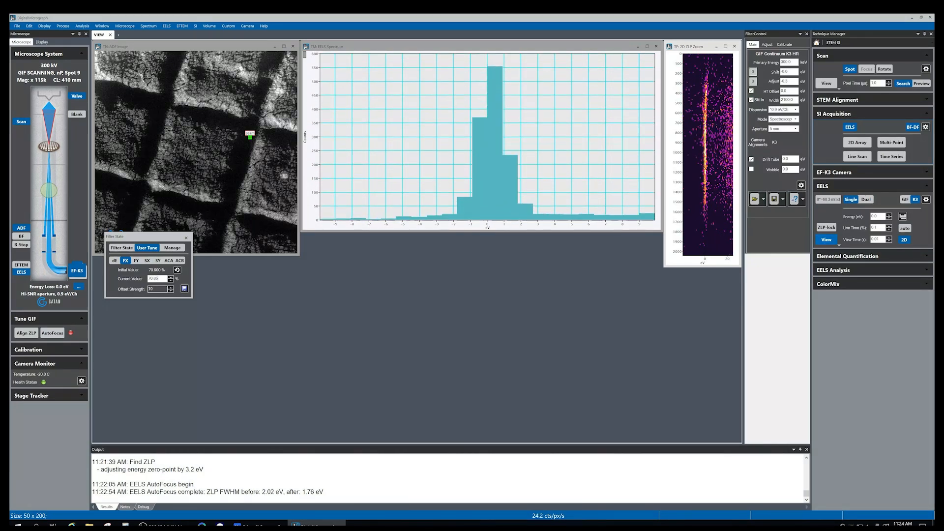
pyautogui.press('Up')
pyautogui.press('Up')
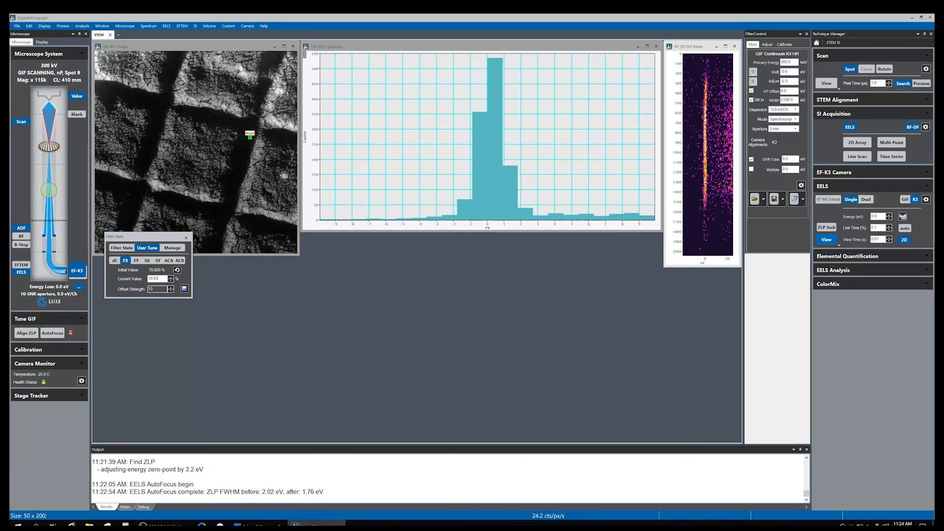
# Check the FY parameter, then select SX and step its value down and up while watching the peak
pyautogui.click(136, 261)
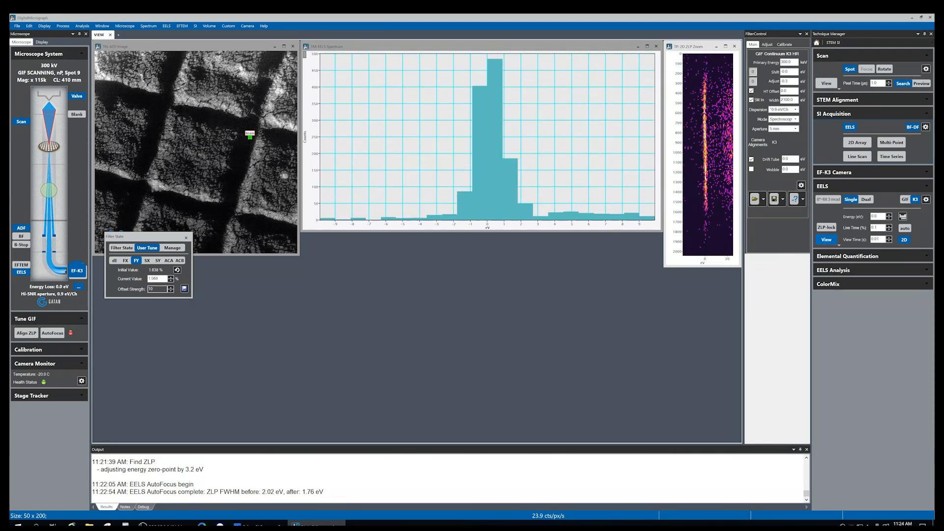
pyautogui.click(146, 260)
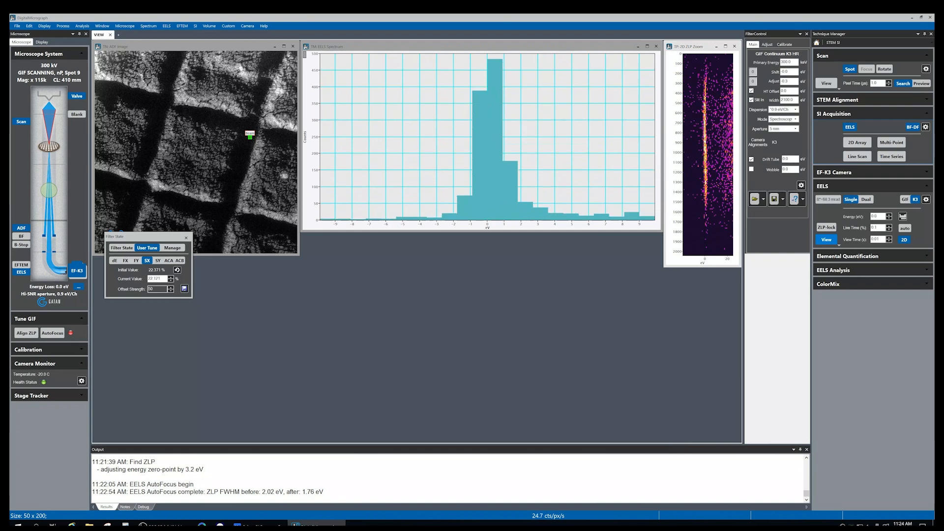
pyautogui.press('Down')
pyautogui.press('Down')
pyautogui.press('Down')
pyautogui.press('Down')
pyautogui.press('Down')
pyautogui.press('Down')
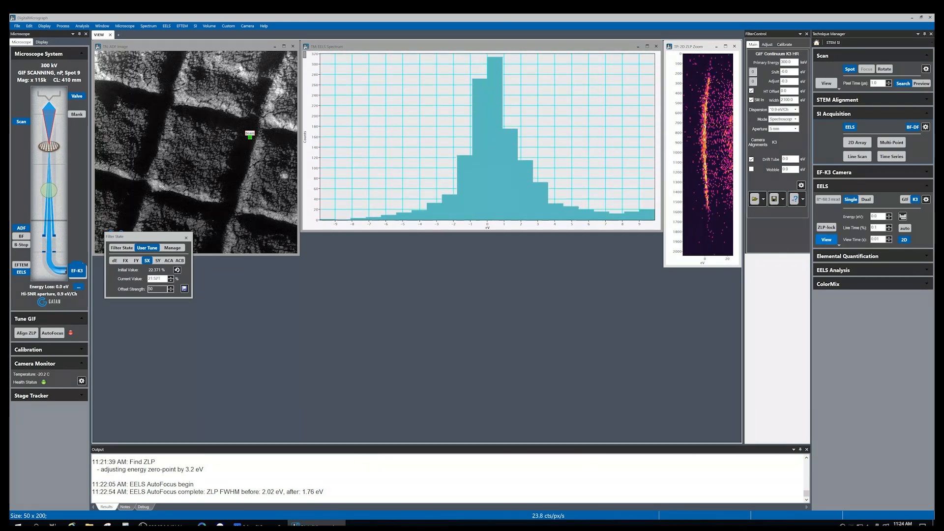
pyautogui.press('Up')
pyautogui.press('Up')
pyautogui.press('Up')
pyautogui.press('Up')
pyautogui.press('Up')
pyautogui.press('Up')
pyautogui.press('Up')
pyautogui.press('Up')
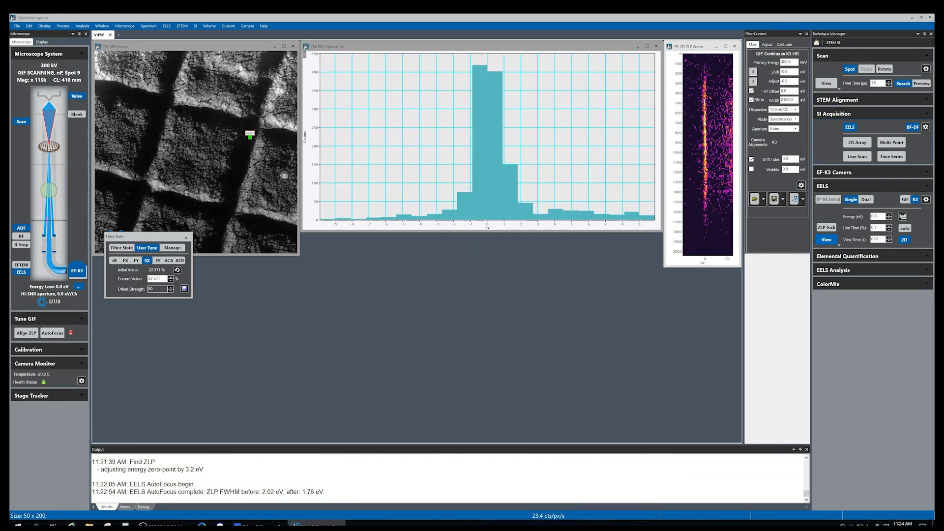
# Select the SY parameter and step its value up and down while watching the zero-loss peak width
pyautogui.click(158, 260)
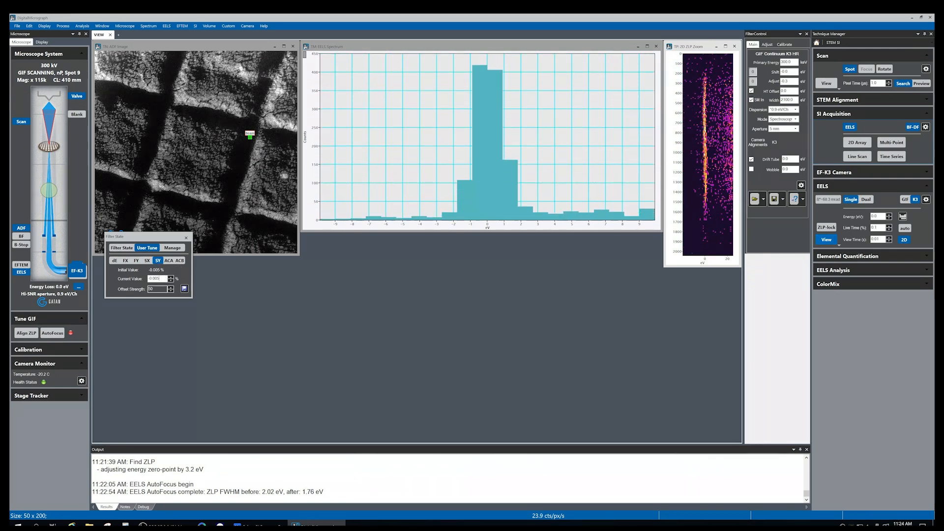
pyautogui.press('Up')
pyautogui.press('Up')
pyautogui.press('Up')
pyautogui.press('Up')
pyautogui.press('Up')
pyautogui.press('Up')
pyautogui.press('Up')
pyautogui.press('Up')
pyautogui.press('Up')
pyautogui.press('Up')
pyautogui.press('Up')
pyautogui.press('Up')
pyautogui.press('Up')
pyautogui.press('Up')
pyautogui.press('Up')
pyautogui.press('Up')
pyautogui.press('Up')
pyautogui.press('Up')
pyautogui.press('Up')
pyautogui.press('Up')
pyautogui.press('Up')
pyautogui.press('Up')
pyautogui.press('Up')
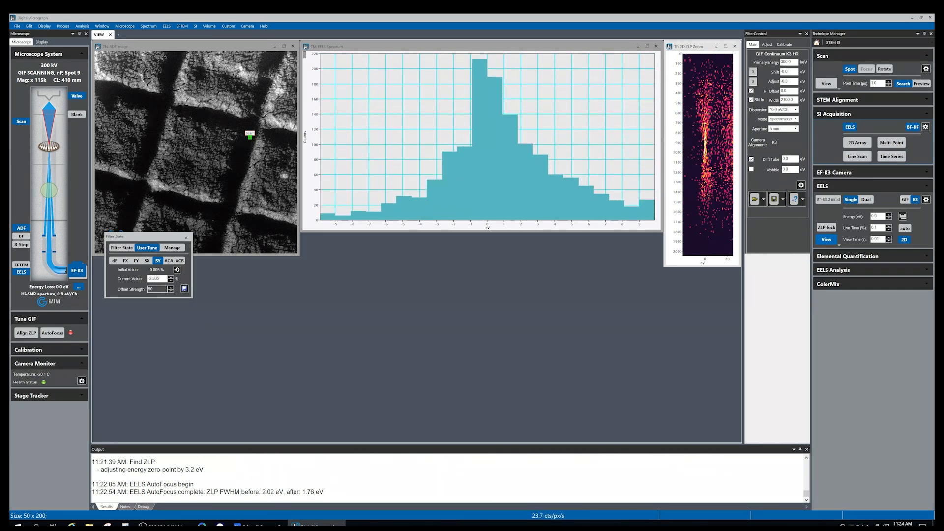
pyautogui.press('Down')
pyautogui.press('Down')
pyautogui.press('Down')
pyautogui.press('Down')
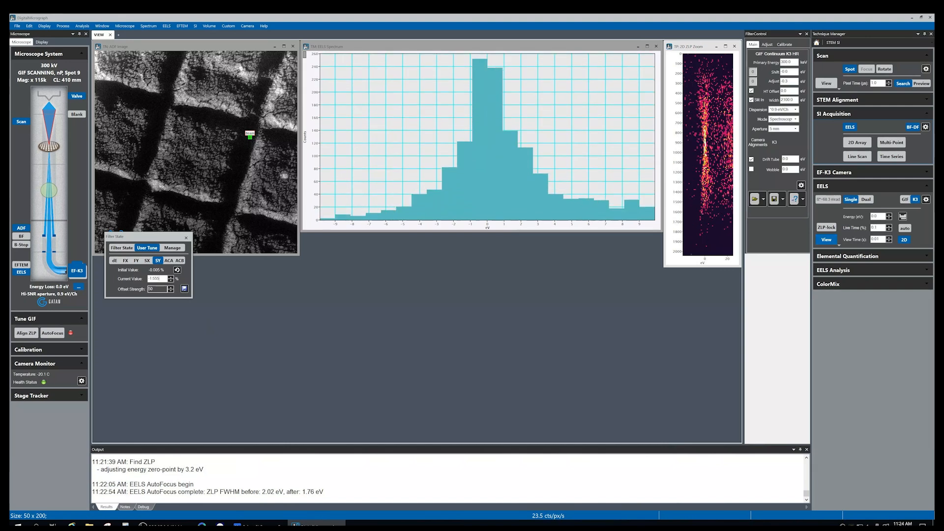
pyautogui.press('Down')
pyautogui.press('Down')
pyautogui.press('Down')
pyautogui.press('Down')
pyautogui.press('Down')
pyautogui.press('Down')
pyautogui.press('Down')
pyautogui.press('Down')
pyautogui.press('Down')
pyautogui.press('Down')
pyautogui.press('Down')
pyautogui.press('Down')
pyautogui.press('Down')
pyautogui.press('Down')
pyautogui.press('Down')
pyautogui.press('Down')
pyautogui.press('Down')
pyautogui.press('Down')
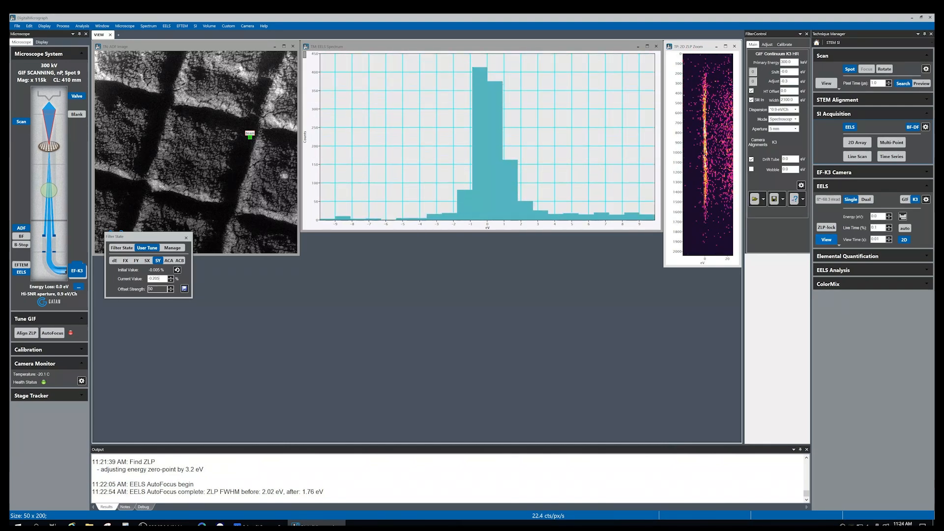
# Keep stepping the SY value up and down to narrow the zero-loss peak
pyautogui.press('Up')
pyautogui.press('Up')
pyautogui.press('Up')
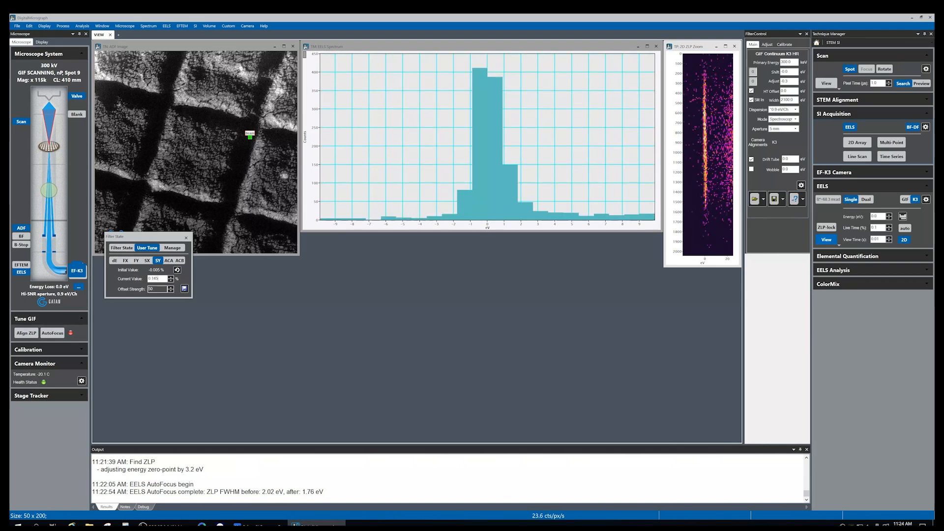
pyautogui.press('Up')
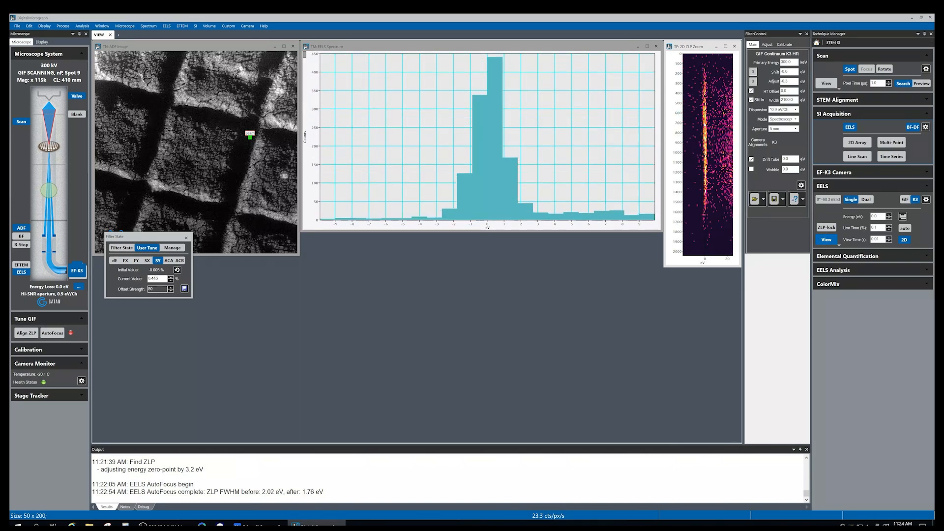
pyautogui.press('Up')
pyautogui.press('Up')
pyautogui.press('Down')
pyautogui.press('Down')
pyautogui.press('Down')
pyautogui.press('Down')
pyautogui.press('Down')
pyautogui.press('Down')
pyautogui.press('Down')
pyautogui.press('Down')
pyautogui.press('Down')
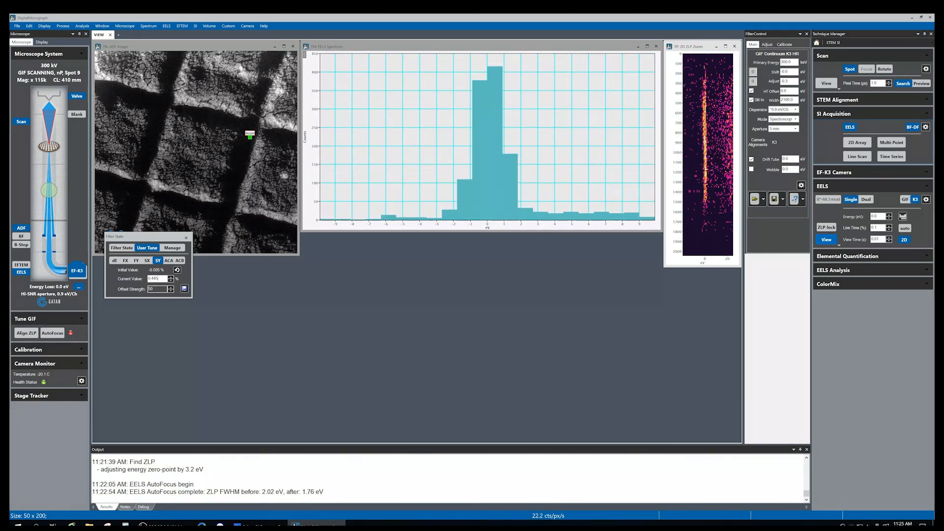
pyautogui.press('Down')
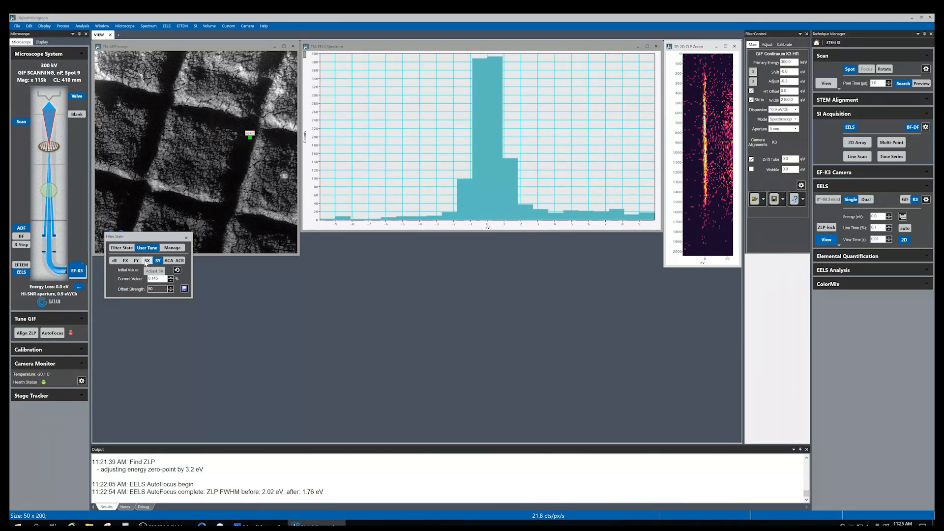
pyautogui.press('Down')
pyautogui.press('Down')
pyautogui.press('Down')
pyautogui.press('Down')
pyautogui.press('Down')
pyautogui.press('Down')
pyautogui.press('Down')
pyautogui.press('Down')
pyautogui.press('Down')
pyautogui.press('Down')
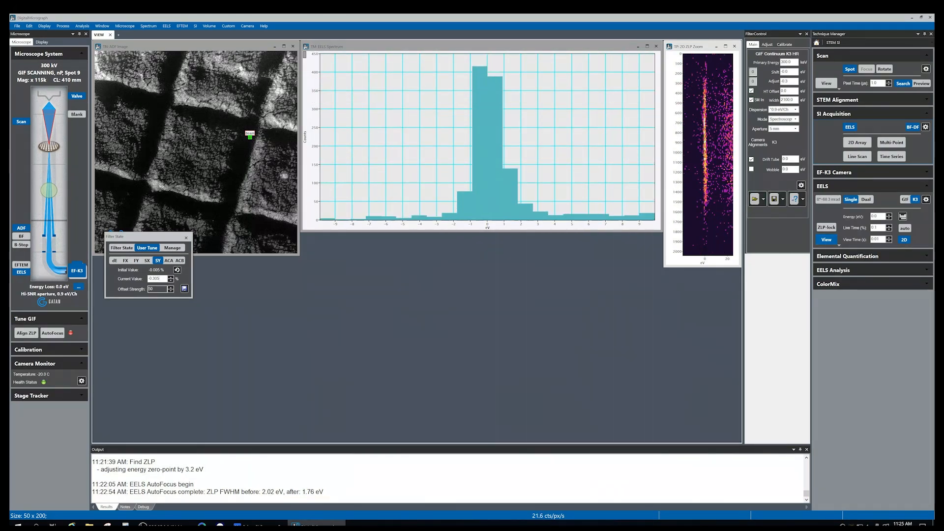
# Step the SY value up, then select FX and step its value down and up while watching the zero-loss peak
pyautogui.press('Up')
pyautogui.press('Up')
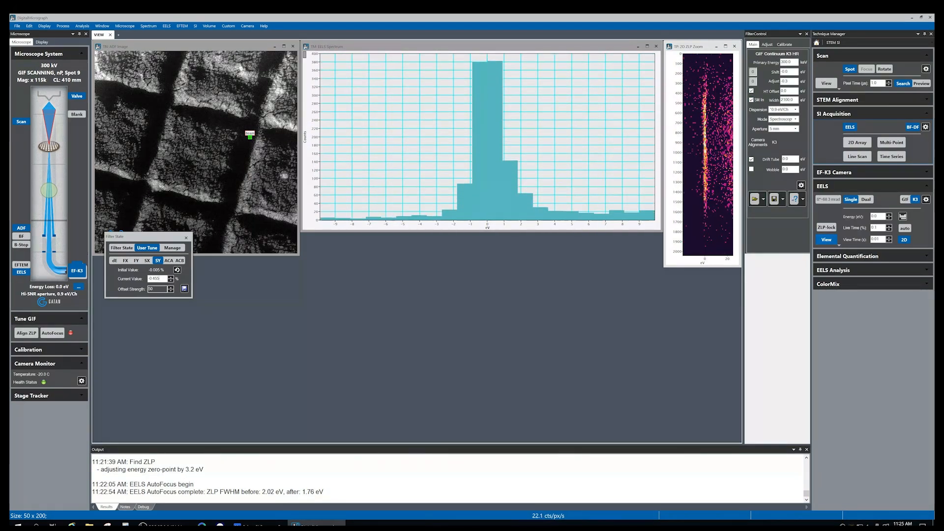
pyautogui.click(127, 262)
pyautogui.press('Up')
pyautogui.press('Up')
pyautogui.press('Up')
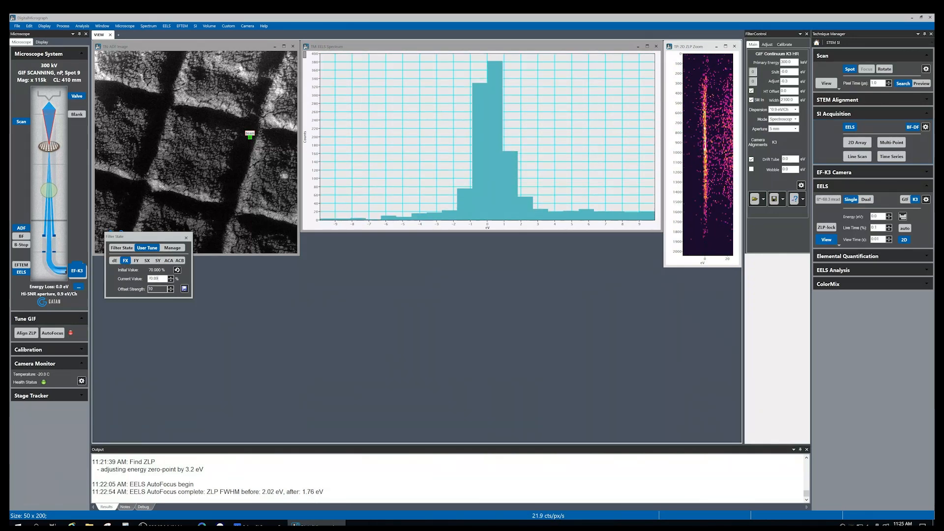
pyautogui.press('Down')
pyautogui.press('Down')
pyautogui.press('Down')
pyautogui.press('Down')
pyautogui.press('Down')
pyautogui.press('Down')
pyautogui.press('Down')
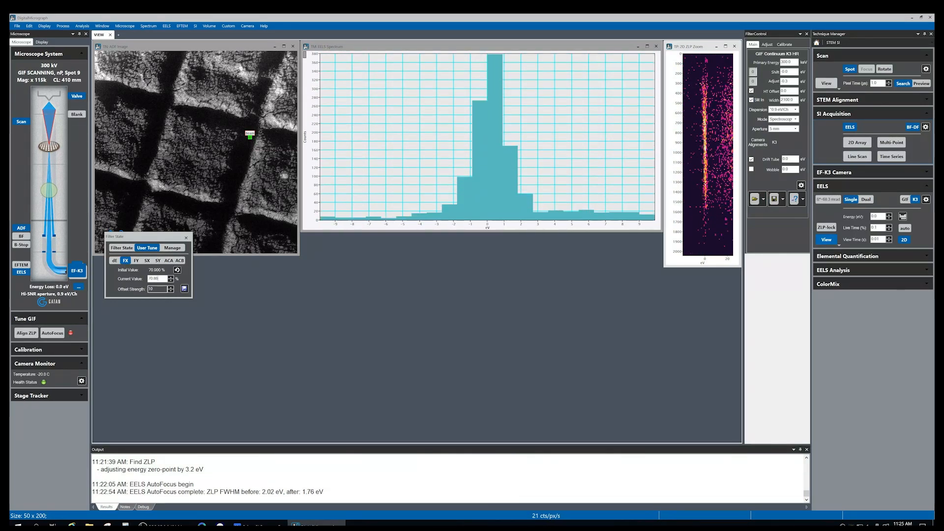
pyautogui.press('Up')
pyautogui.press('Up')
pyautogui.press('Up')
pyautogui.press('Up')
pyautogui.press('Up')
pyautogui.press('Up')
pyautogui.press('Up')
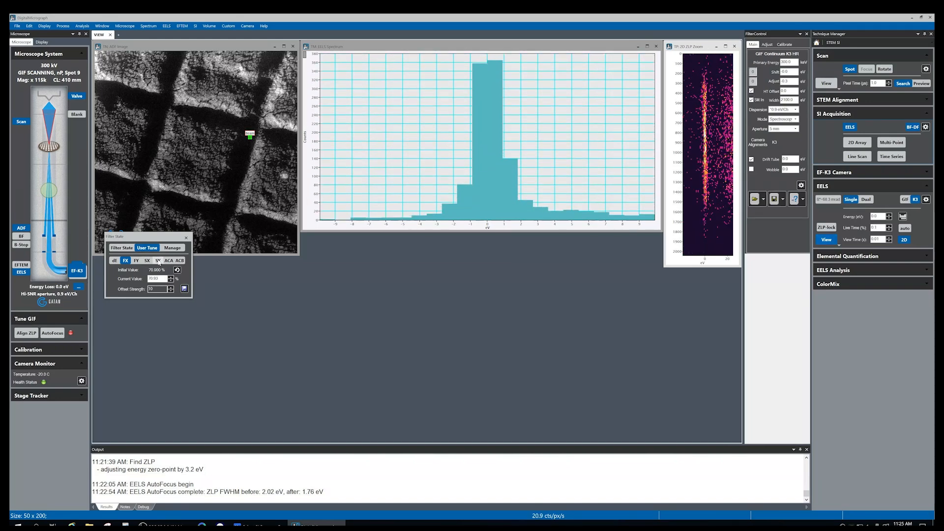
pyautogui.press('Up')
pyautogui.press('Up')
pyautogui.press('Up')
pyautogui.press('Up')
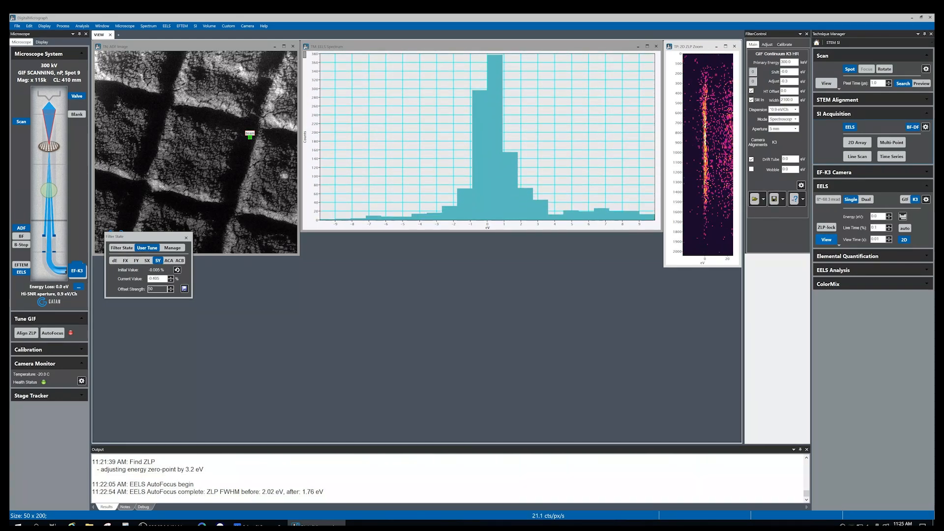
# Step the SY value up further to narrow the peak and close the filter tuning dialog
pyautogui.press('Up')
pyautogui.press('Up')
pyautogui.press('Up')
pyautogui.press('Up')
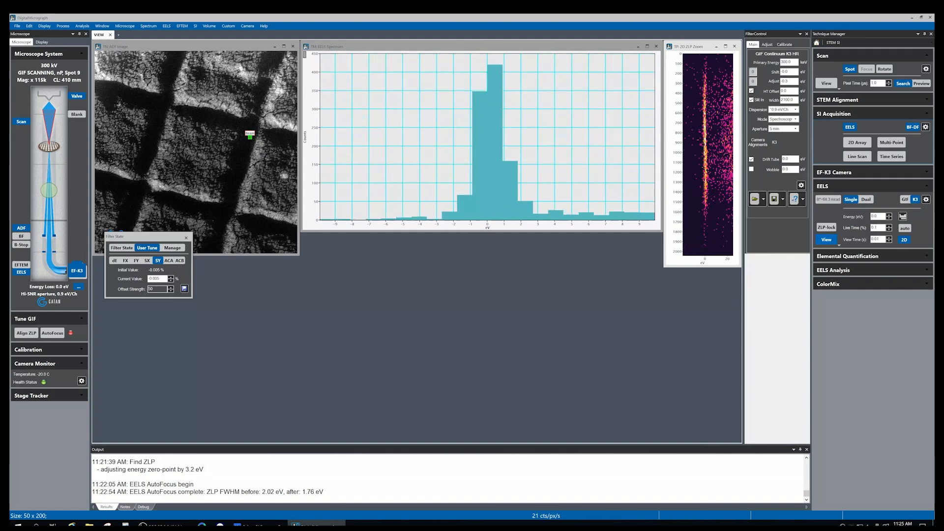
pyautogui.press('Up')
pyautogui.press('Up')
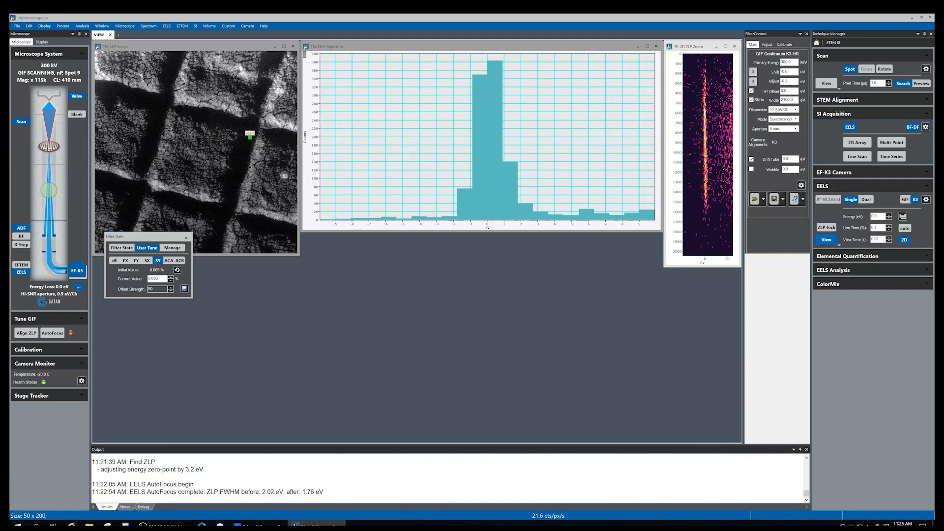
pyautogui.click(186, 237)
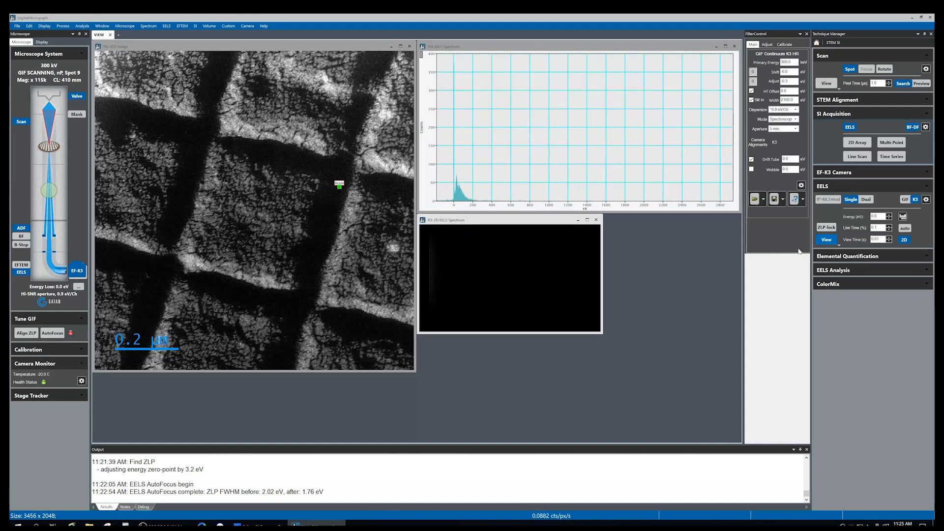
# Stop the EELS view and move the spot marker slightly higher on the ADF image, then stop the scan
pyautogui.click(837, 243)
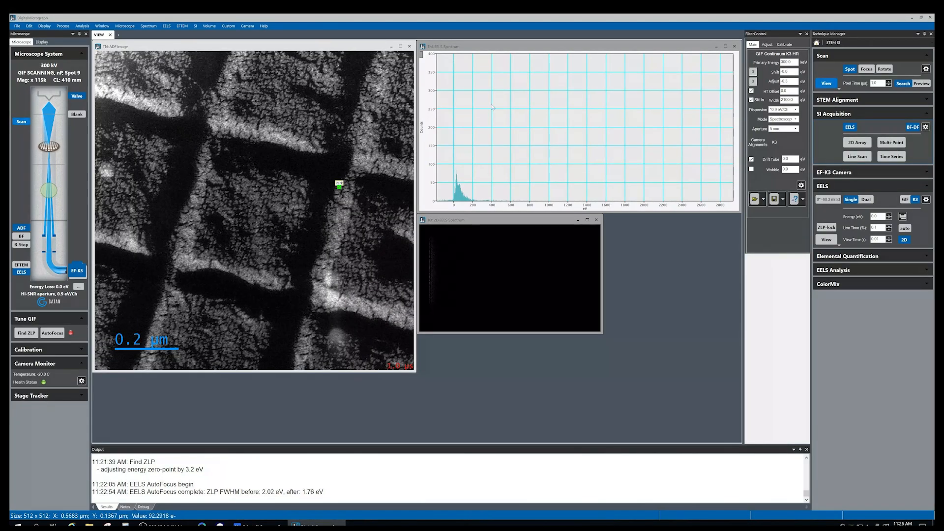
pyautogui.moveTo(340, 186); pyautogui.dragTo(347, 163)
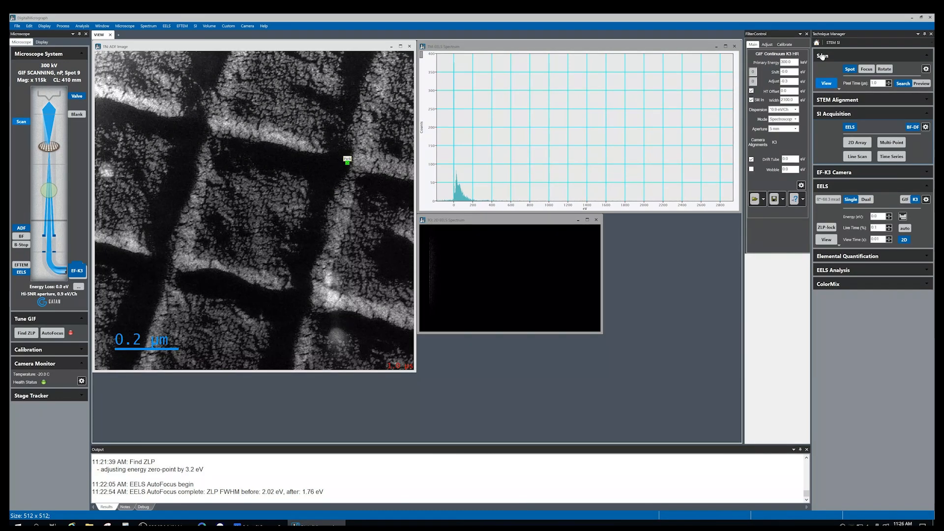
pyautogui.click(903, 83)
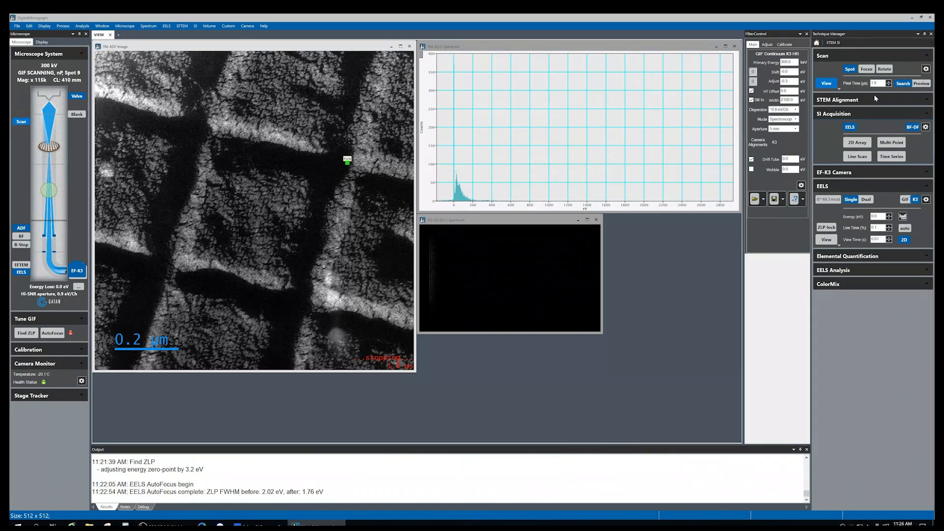
# Open the DigiScan setup dialog, inspect the search image width and height fields, and accept it
pyautogui.click(925, 69)
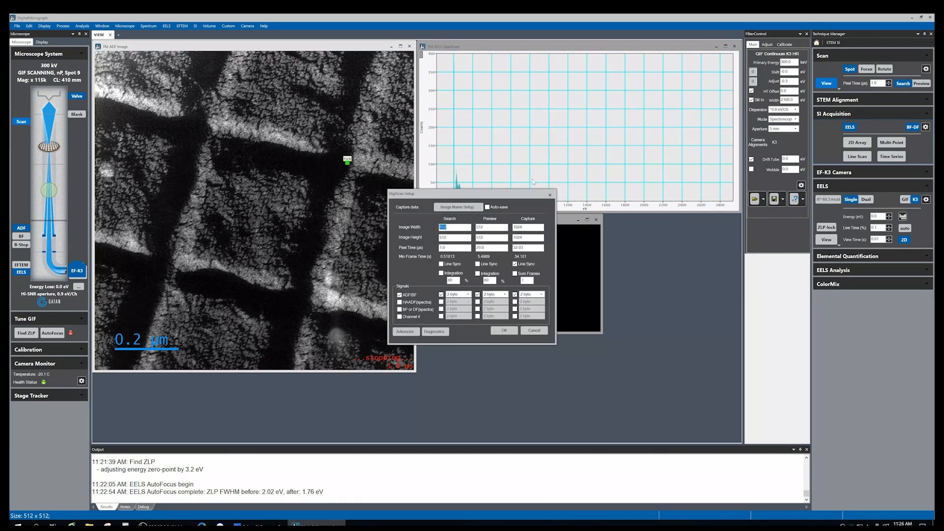
pyautogui.moveTo(501, 195); pyautogui.dragTo(419, 196)
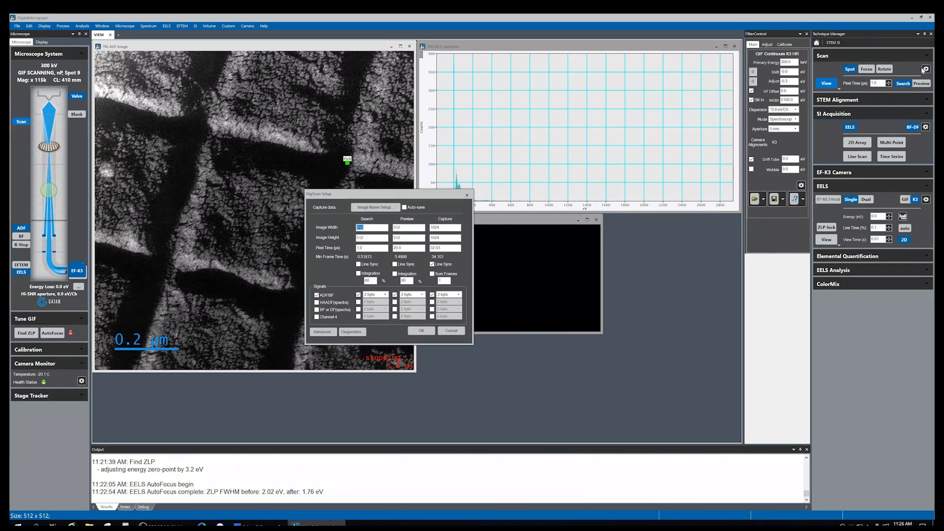
pyautogui.click(371, 229)
pyautogui.click(408, 237)
pyautogui.click(421, 330)
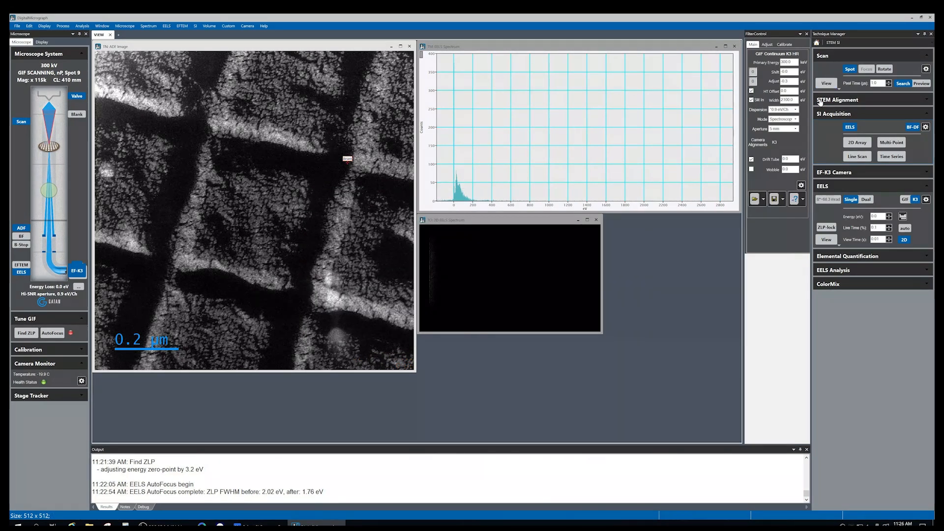
# Restart the live ADF scan and acquire a Preview scan at 20 µs pixel time
pyautogui.click(826, 83)
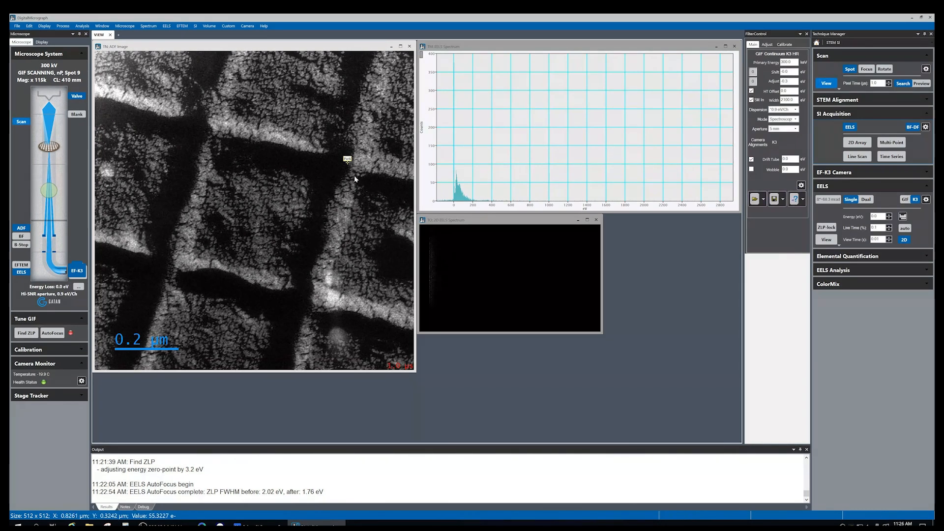
pyautogui.click(920, 84)
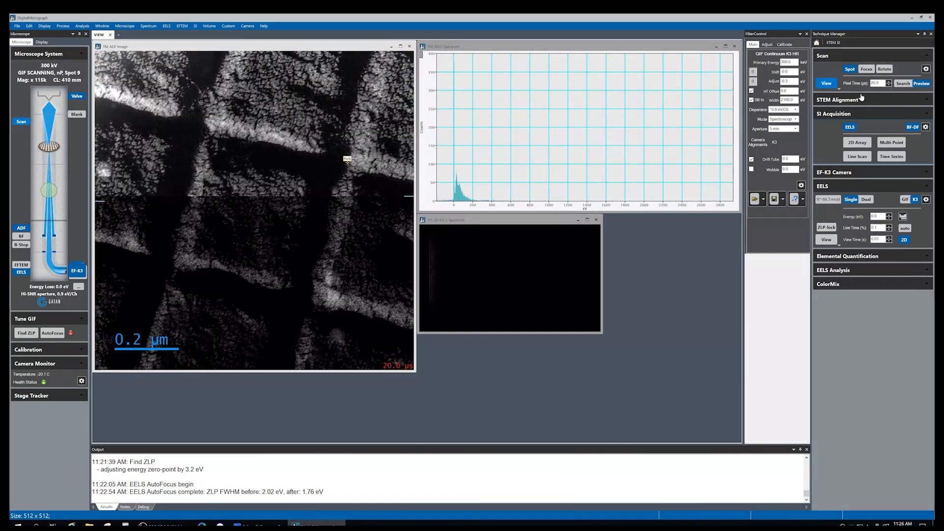
pyautogui.click(826, 83)
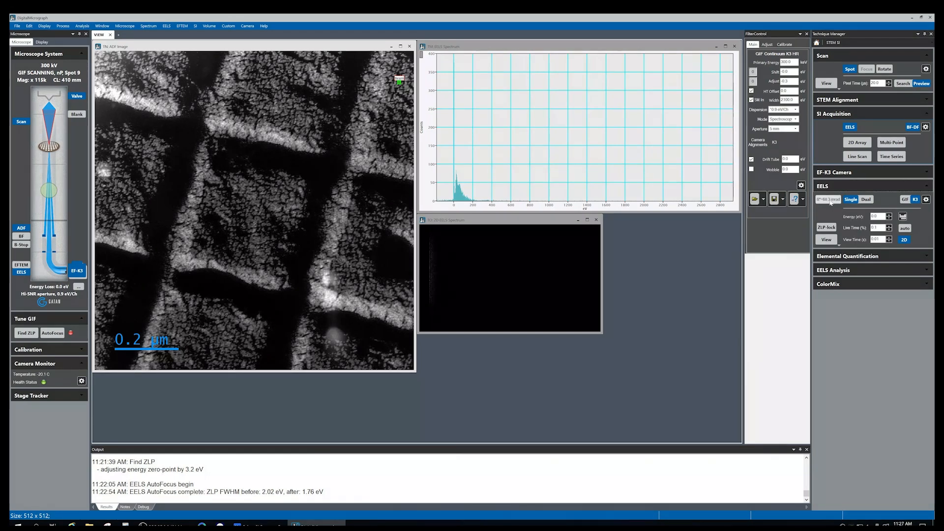
# Use the periodic table to set the EELS energy to the carbon K edge at 284 eV
pyautogui.click(903, 217)
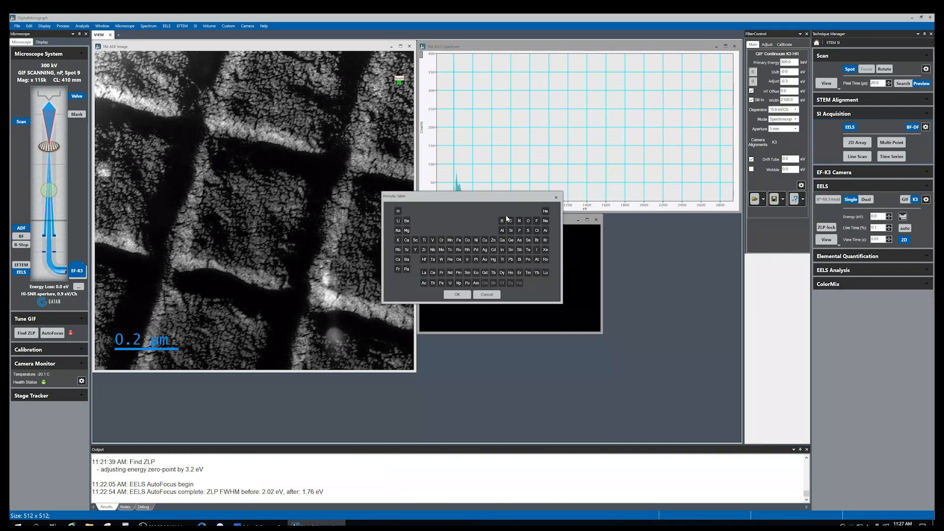
pyautogui.moveTo(481, 201); pyautogui.dragTo(483, 209)
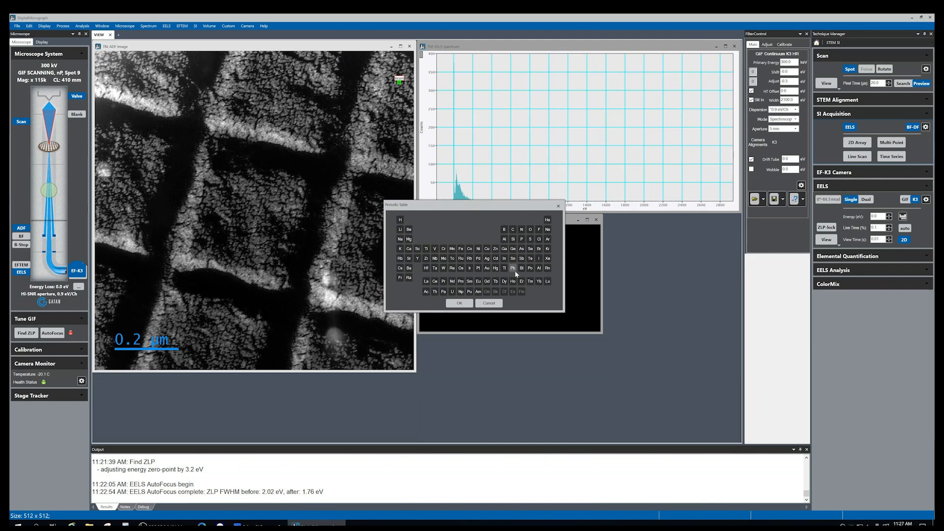
pyautogui.click(467, 260)
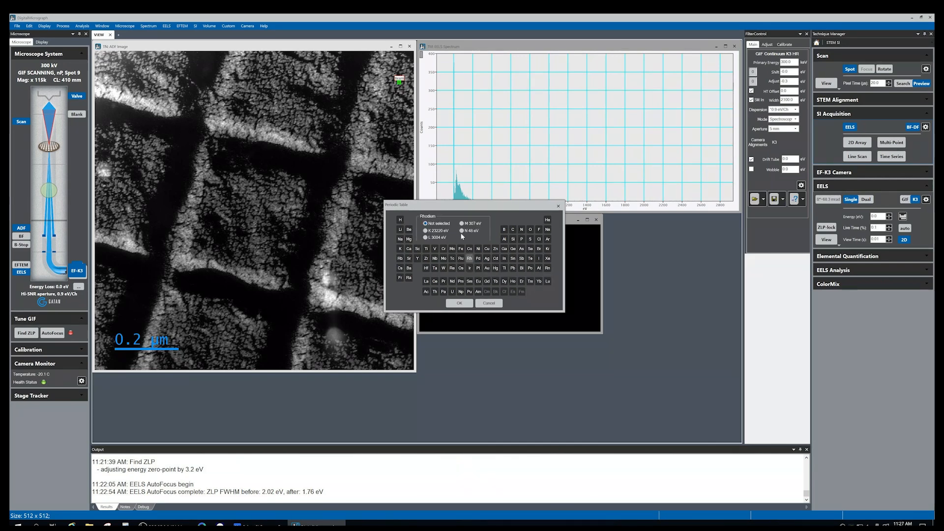
pyautogui.click(515, 232)
pyautogui.click(478, 258)
pyautogui.click(487, 269)
pyautogui.click(513, 231)
pyautogui.click(460, 303)
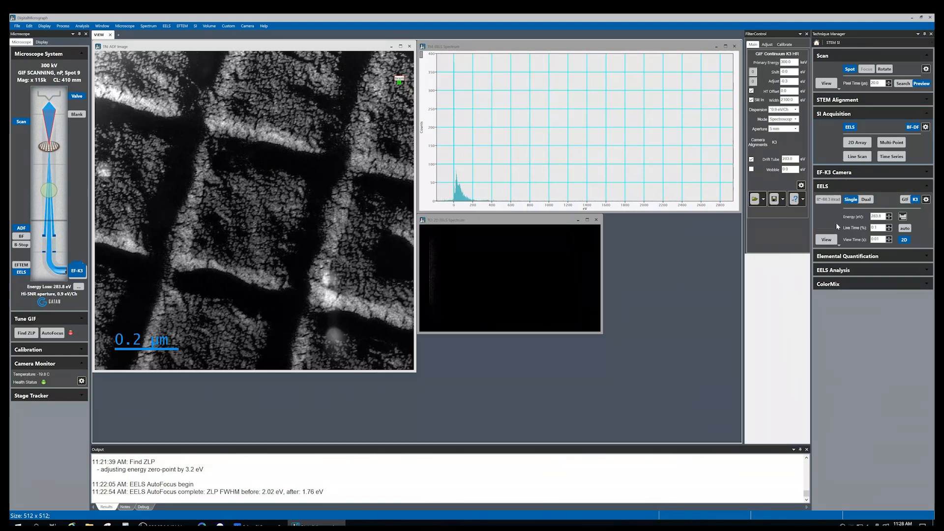
# Switch EELS acquisition to Dual mode and start a live view of the low- and high-loss spectra
pyautogui.click(827, 240)
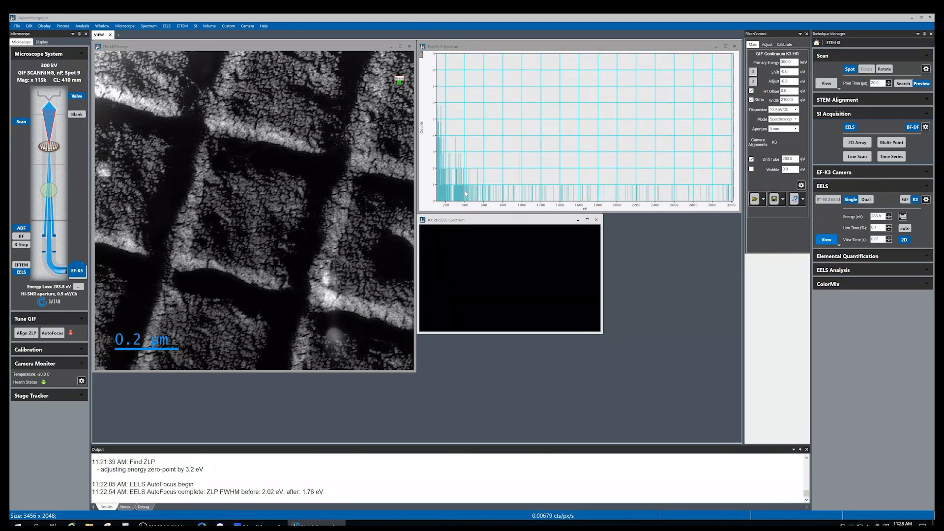
pyautogui.click(826, 240)
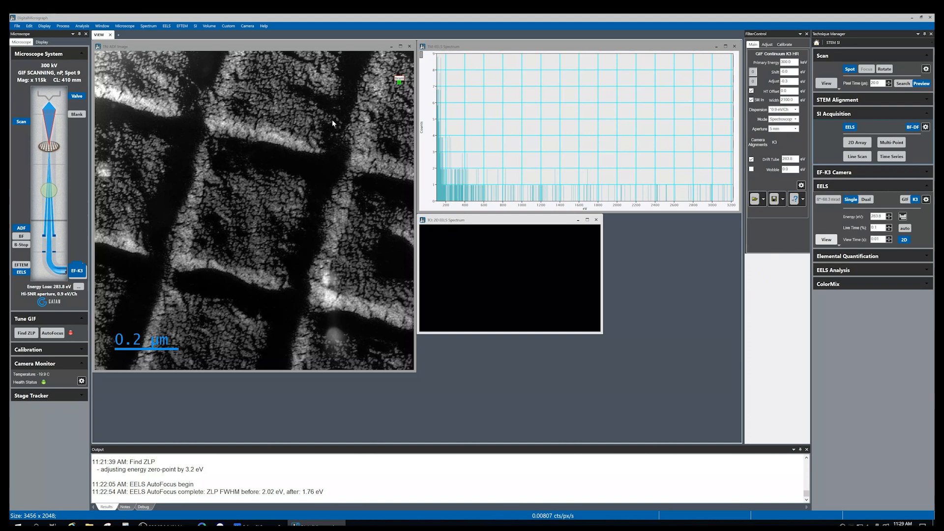
pyautogui.click(865, 199)
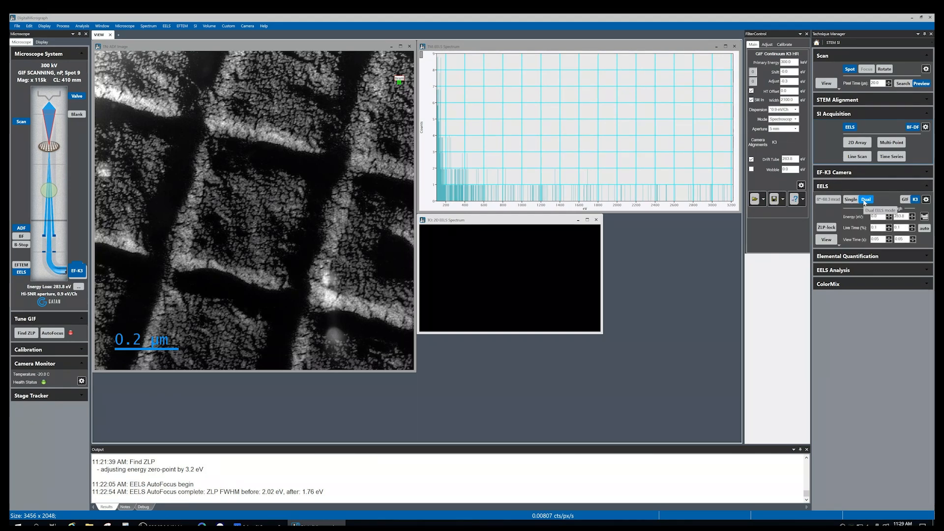
pyautogui.click(827, 240)
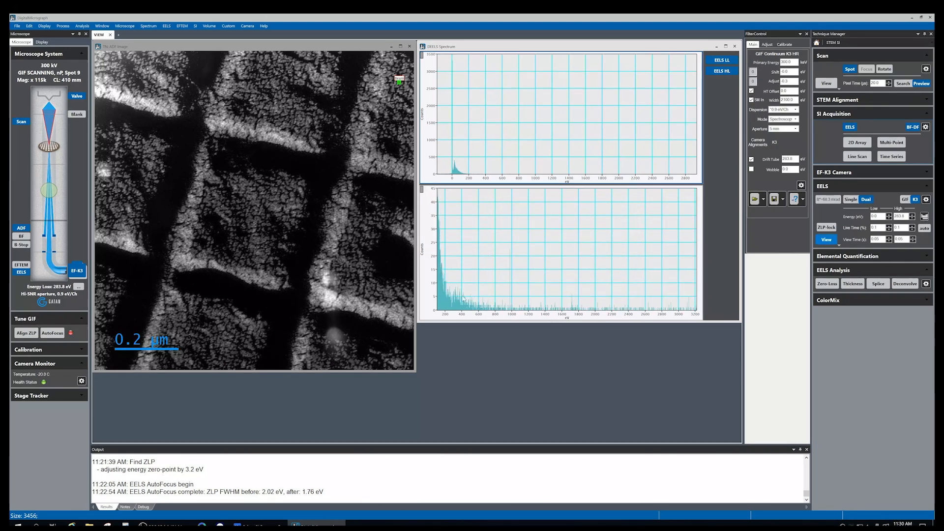
# Pick the carbon K edge from the periodic table for the high-loss energy
pyautogui.click(923, 217)
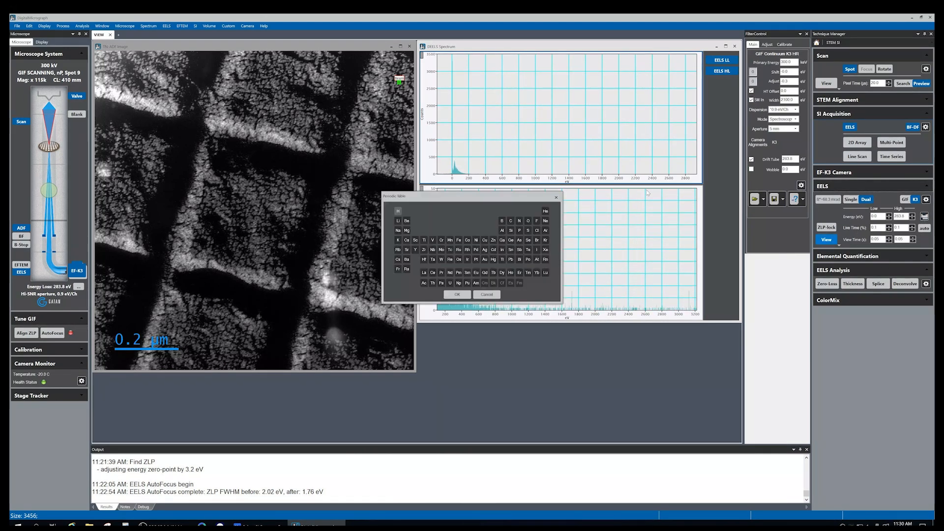
pyautogui.click(511, 221)
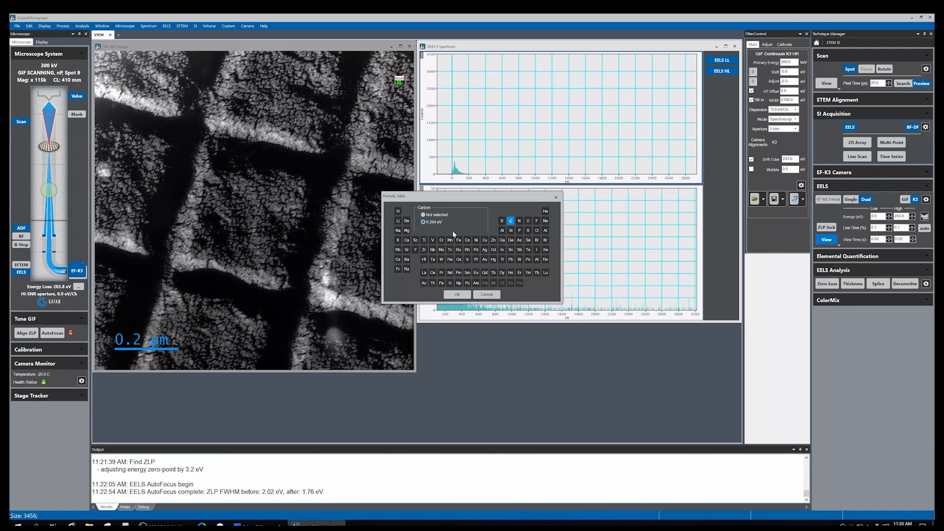
pyautogui.click(468, 294)
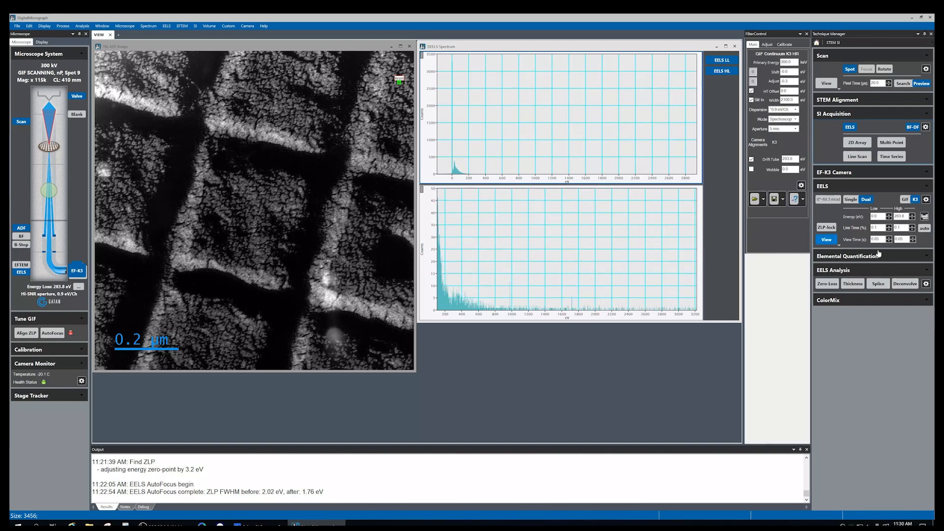
# Restart the EELS view and nudge the spot marker slightly left on the ADF image
pyautogui.click(830, 243)
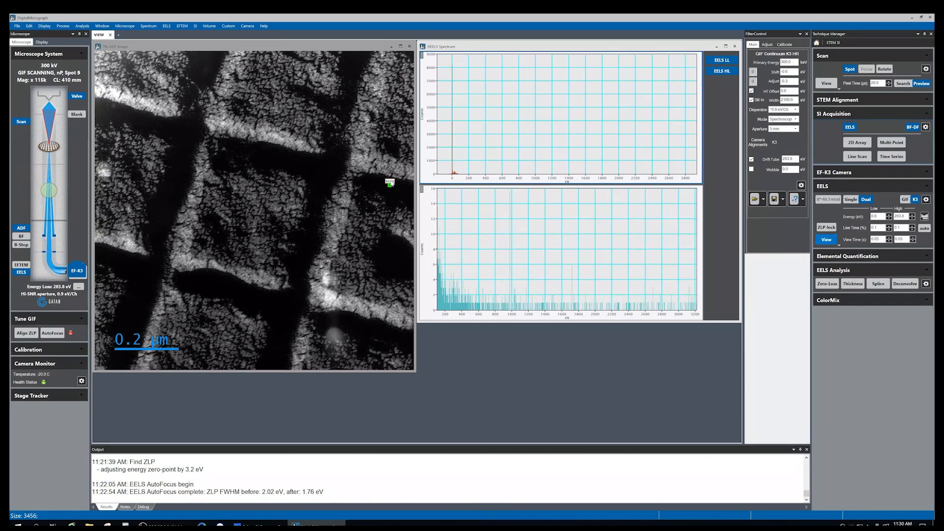
pyautogui.moveTo(390, 185)
pyautogui.mouseDown()
pyautogui.moveTo(395, 203)
pyautogui.moveTo(379, 254)
pyautogui.moveTo(386, 186)
pyautogui.mouseUp()
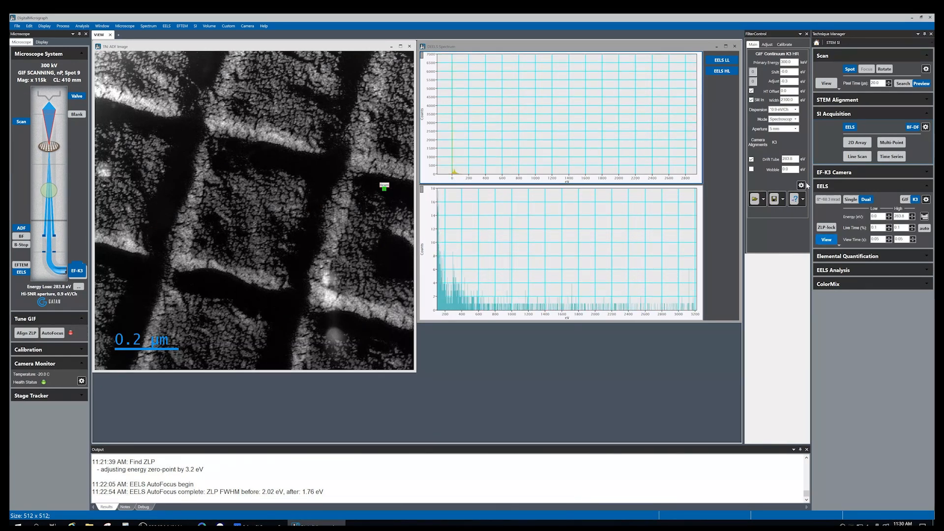
# Set the low-loss live time to 0.03
pyautogui.press('BackSpace')
pyautogui.write('03')
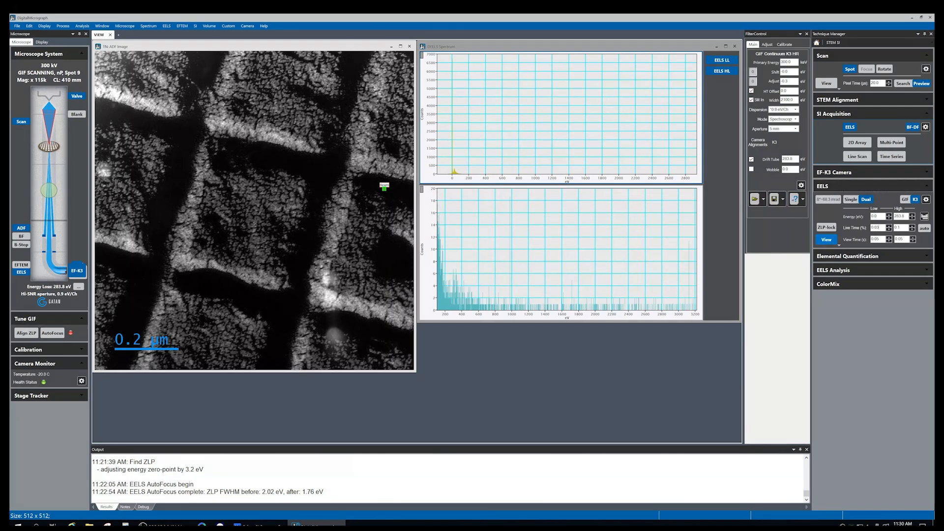
pyautogui.press('Return')
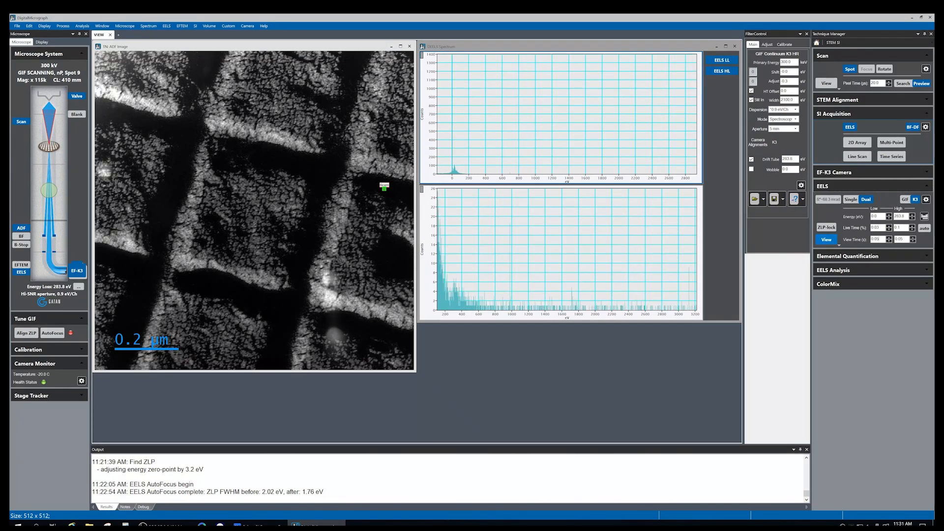
# Move the spot marker down onto a lower region of the grid in the ADF image
pyautogui.press('Return')
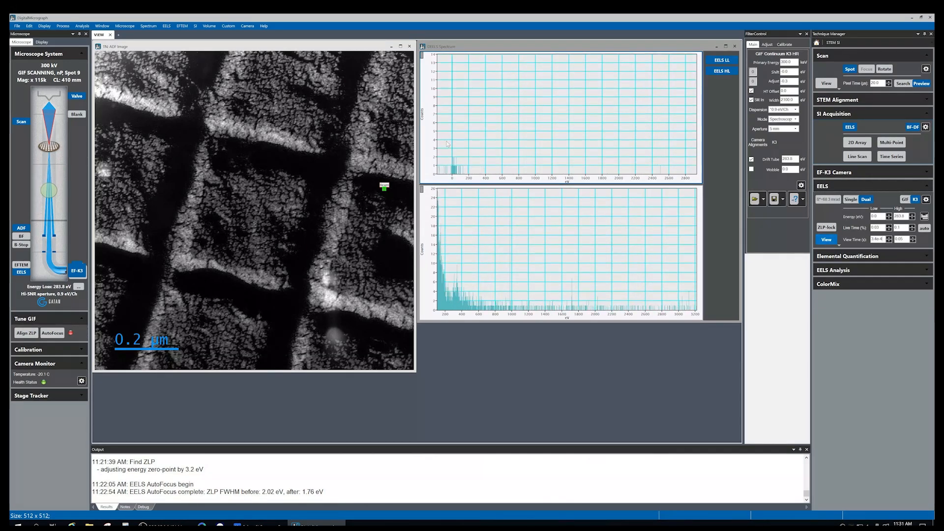
pyautogui.moveTo(385, 191); pyautogui.dragTo(388, 253)
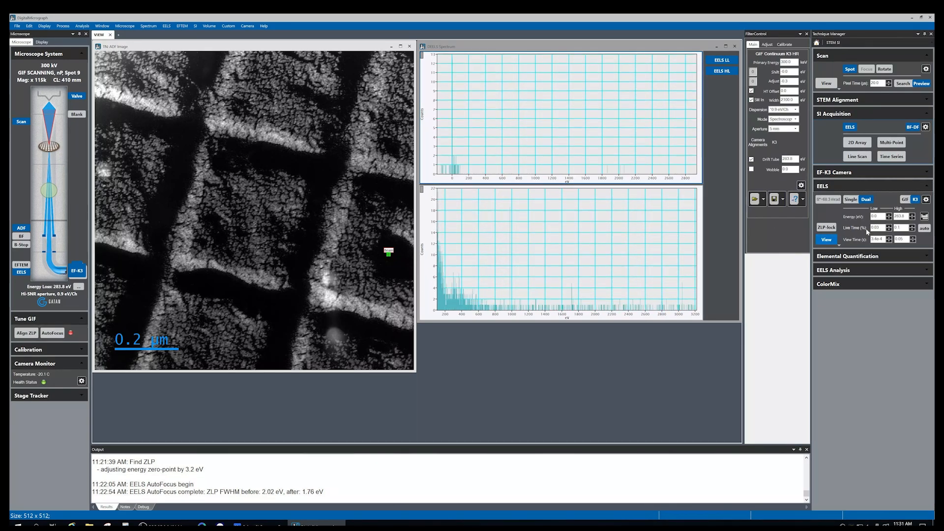
# Adjust the high-loss live time using its spinner
pyautogui.click(913, 226)
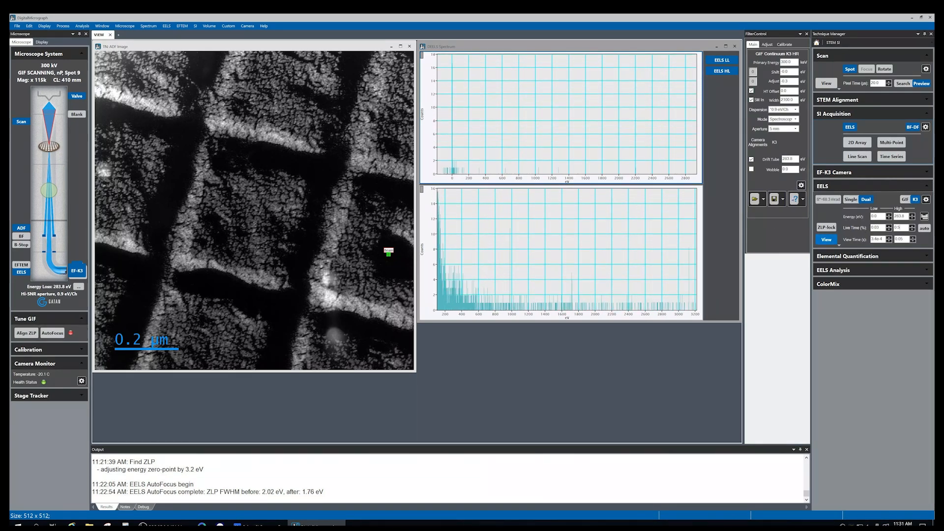
pyautogui.click(912, 225)
pyautogui.click(912, 227)
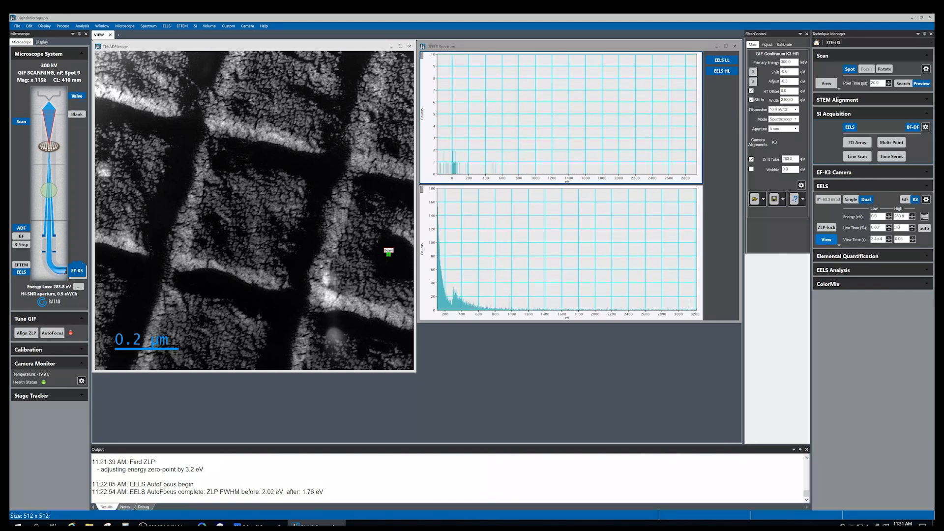
pyautogui.write('0')
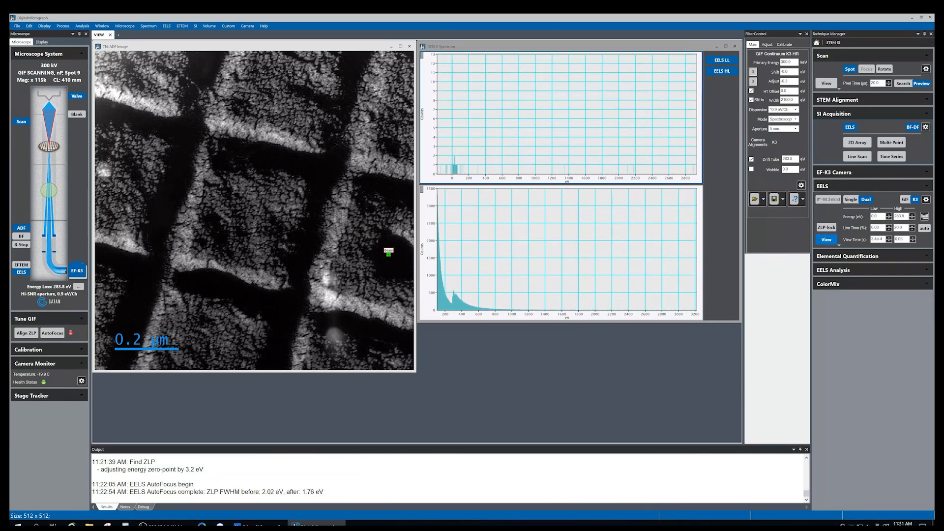
pyautogui.click(912, 226)
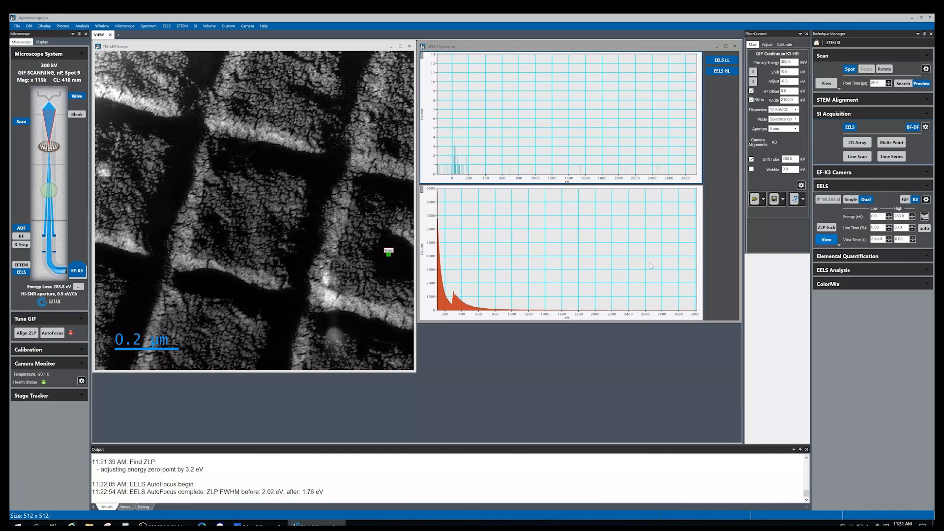
# Move the spot marker up on the ADF image and set the high-loss view time to 0.001
pyautogui.moveTo(387, 253)
pyautogui.mouseDown()
pyautogui.moveTo(384, 287)
pyautogui.moveTo(311, 301)
pyautogui.moveTo(358, 246)
pyautogui.moveTo(374, 197)
pyautogui.mouseUp()
pyautogui.doubleClick(901, 239)
pyautogui.write('0.001')
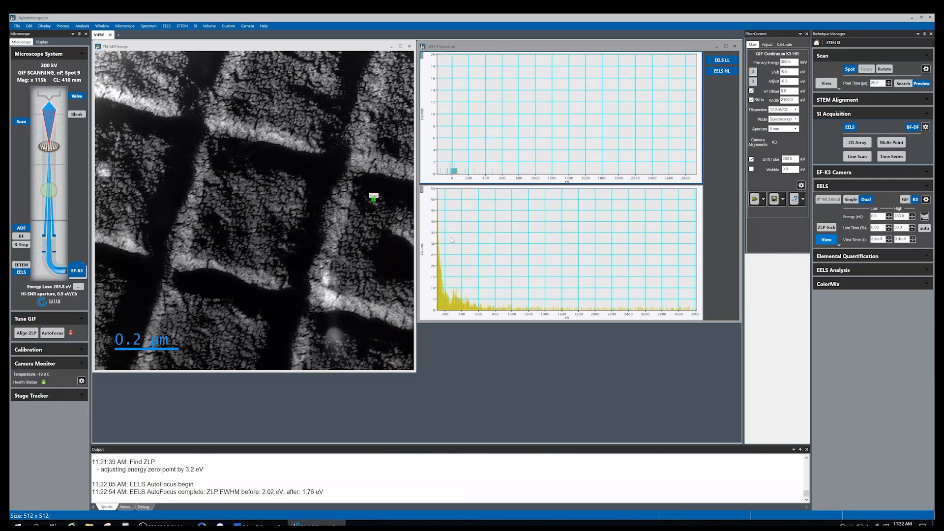
pyautogui.click(914, 238)
pyautogui.click(914, 238)
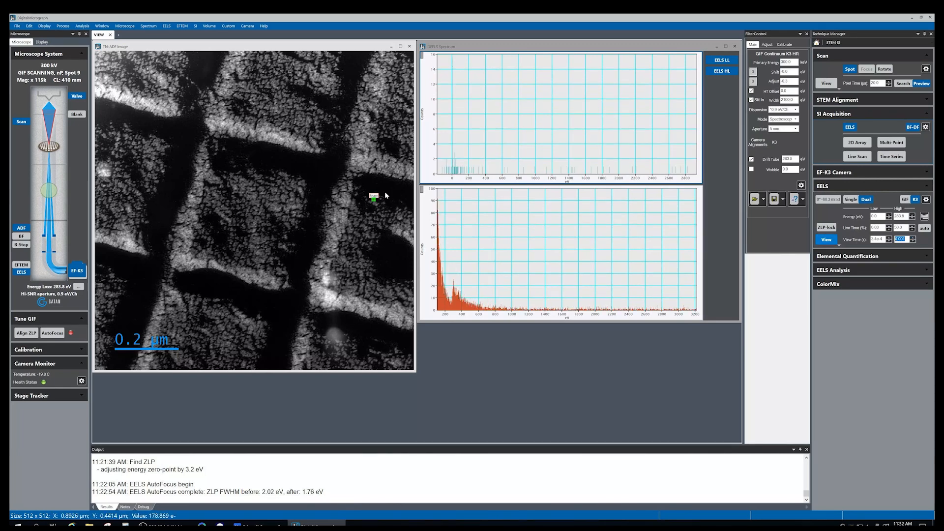
# Reposition the spot marker across the grid to a lower-right spot while shifting the high-loss spectrum's energy range
pyautogui.moveTo(374, 198)
pyautogui.mouseDown()
pyautogui.moveTo(363, 276)
pyautogui.moveTo(402, 269)
pyautogui.moveTo(377, 252)
pyautogui.moveTo(253, 222)
pyautogui.moveTo(282, 297)
pyautogui.moveTo(338, 337)
pyautogui.moveTo(330, 346)
pyautogui.moveTo(195, 347)
pyautogui.moveTo(189, 311)
pyautogui.moveTo(207, 311)
pyautogui.moveTo(197, 325)
pyautogui.mouseUp()
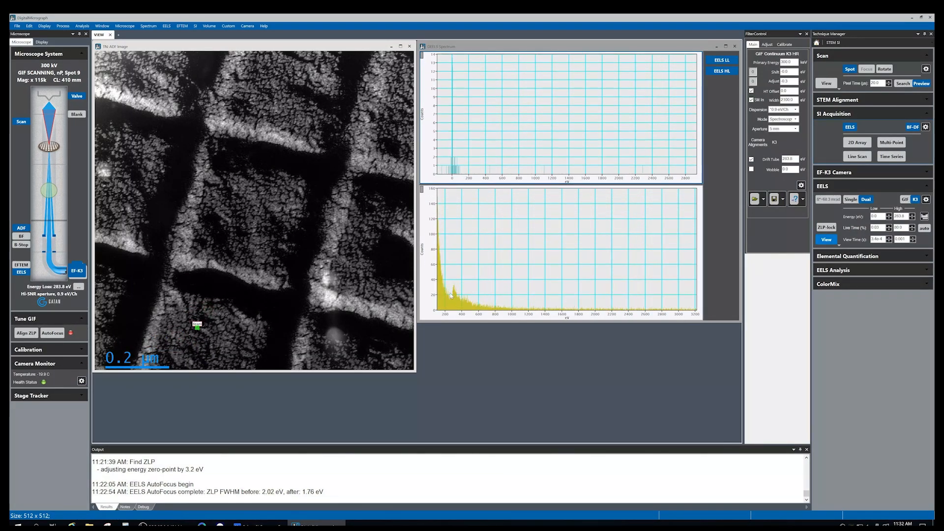
pyautogui.moveTo(197, 326)
pyautogui.mouseDown()
pyautogui.moveTo(326, 274)
pyautogui.moveTo(379, 269)
pyautogui.mouseUp()
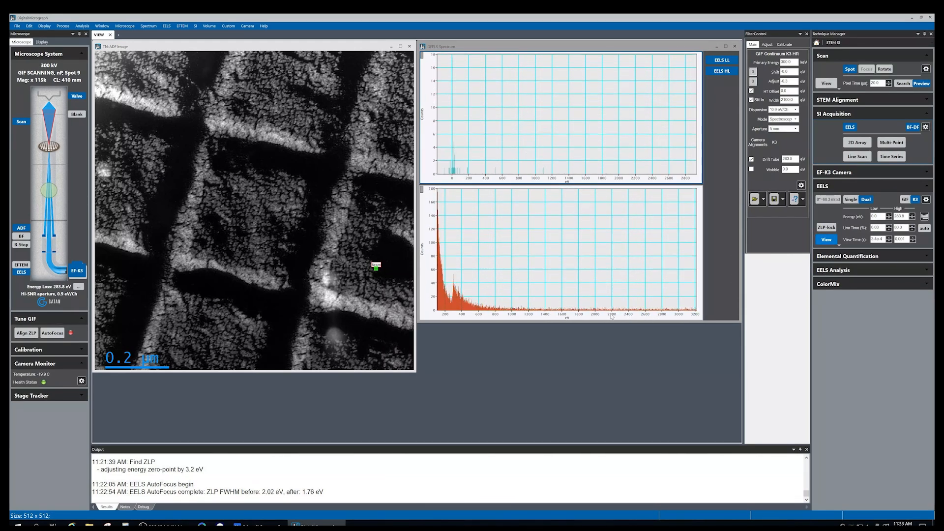
pyautogui.moveTo(612, 316); pyautogui.dragTo(581, 318)
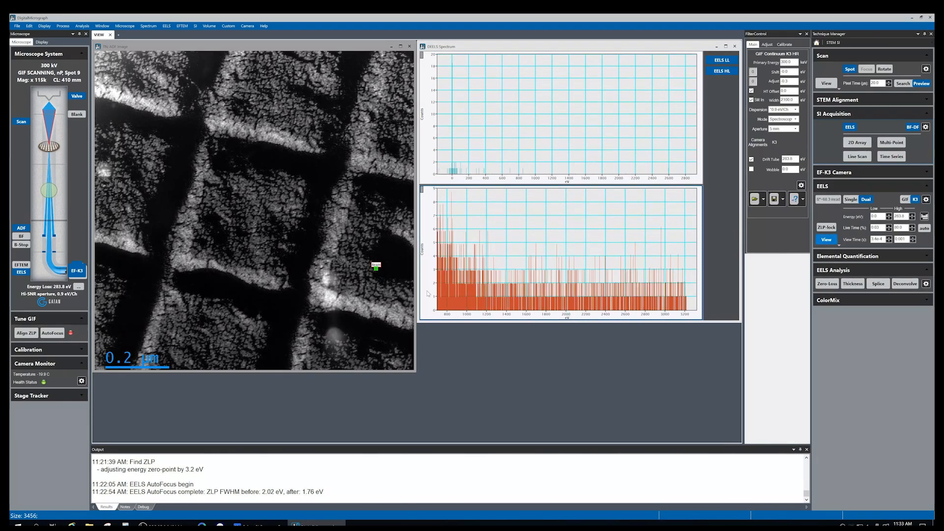
pyautogui.moveTo(376, 269); pyautogui.dragTo(386, 301)
# Raise the high-loss view time to 0.01 with its spinner
pyautogui.click(913, 238)
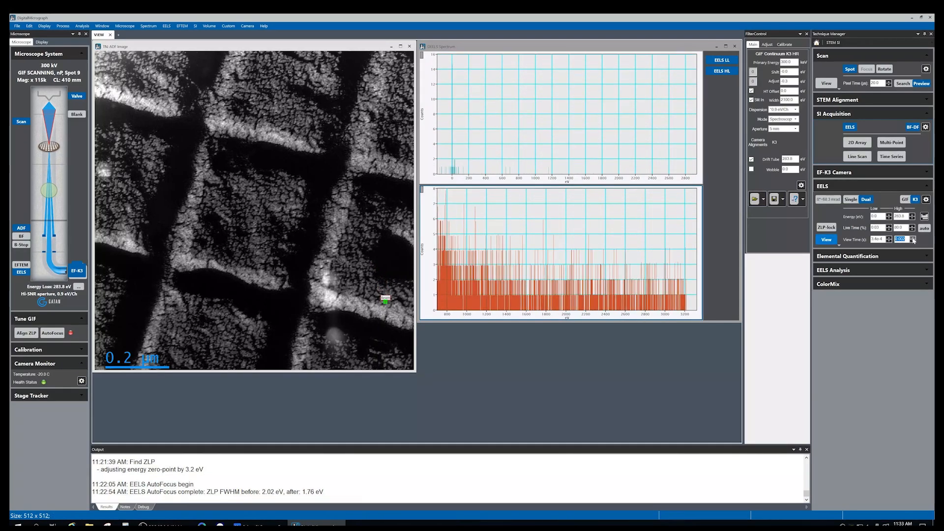
pyautogui.click(912, 238)
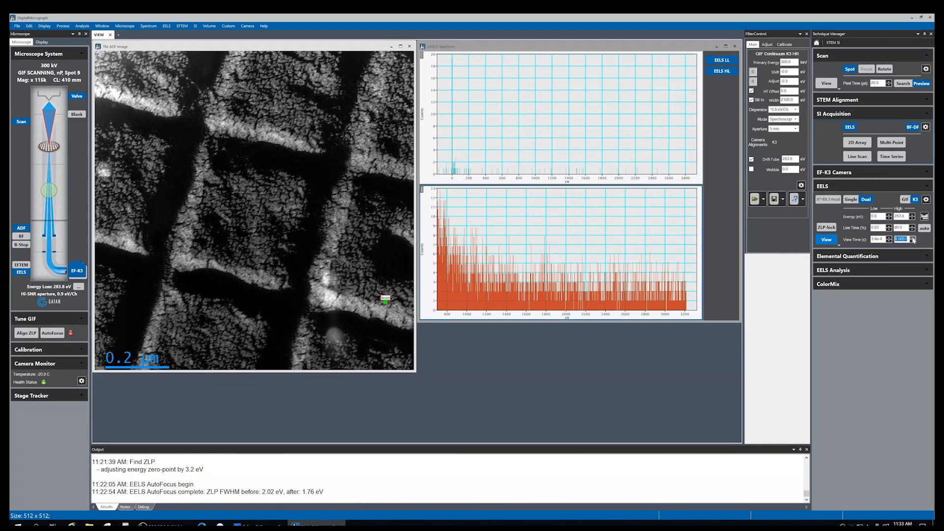
pyautogui.click(913, 238)
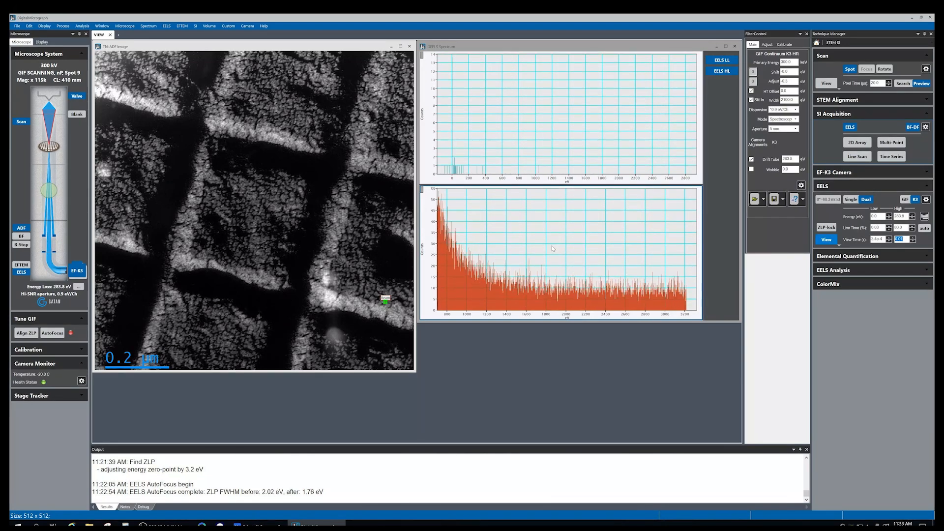
# Move the spot marker toward the upper-right grid bar and define a background fit window on the high-loss spectrum
pyautogui.moveTo(387, 301)
pyautogui.mouseDown()
pyautogui.moveTo(359, 246)
pyautogui.moveTo(365, 204)
pyautogui.mouseUp()
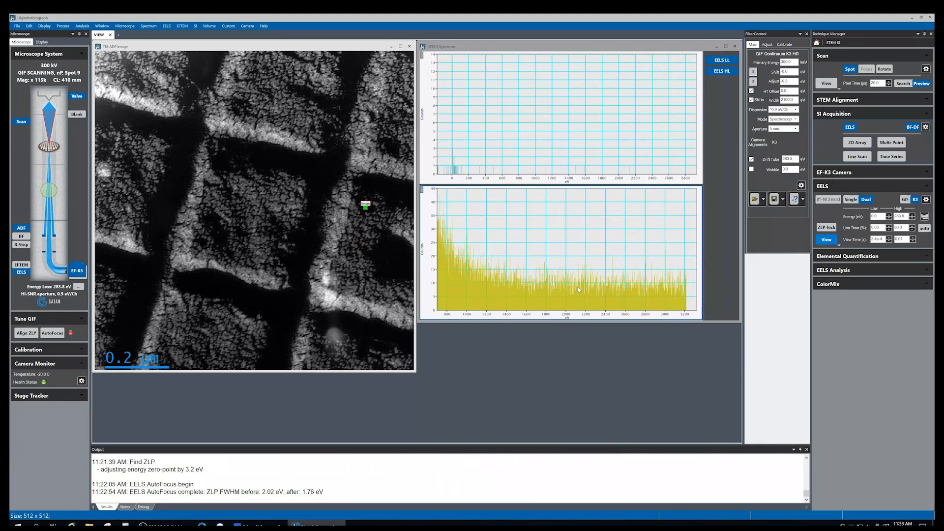
pyautogui.moveTo(366, 207); pyautogui.dragTo(393, 117)
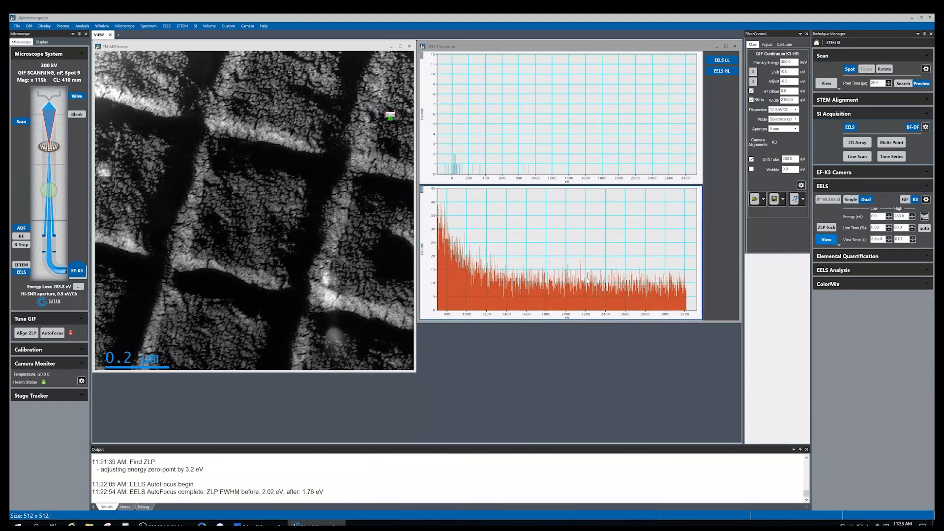
pyautogui.moveTo(530, 295); pyautogui.dragTo(572, 312)
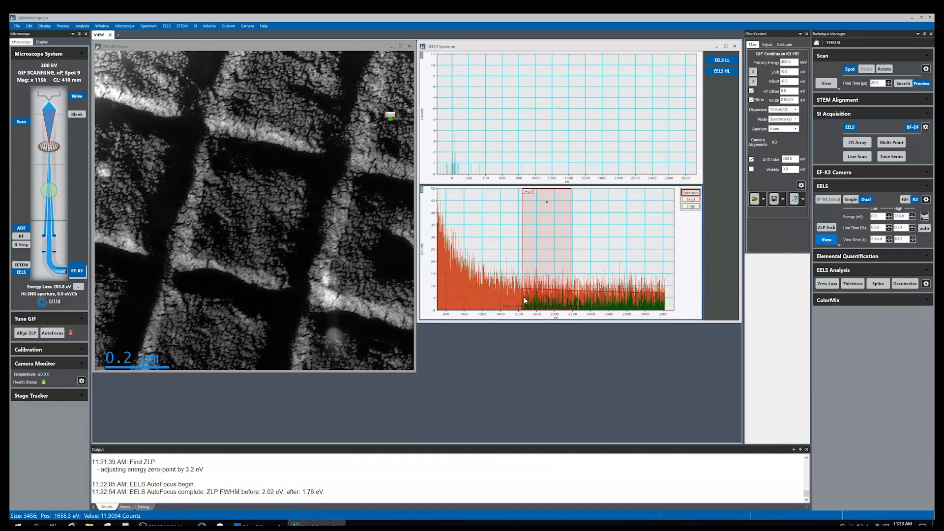
pyautogui.moveTo(393, 118)
pyautogui.mouseDown()
pyautogui.moveTo(399, 79)
pyautogui.moveTo(134, 91)
pyautogui.moveTo(139, 221)
pyautogui.moveTo(312, 94)
pyautogui.moveTo(385, 104)
pyautogui.moveTo(397, 112)
pyautogui.moveTo(385, 265)
pyautogui.moveTo(374, 287)
pyautogui.moveTo(387, 352)
pyautogui.moveTo(219, 339)
pyautogui.moveTo(403, 288)
pyautogui.moveTo(395, 170)
pyautogui.mouseUp()
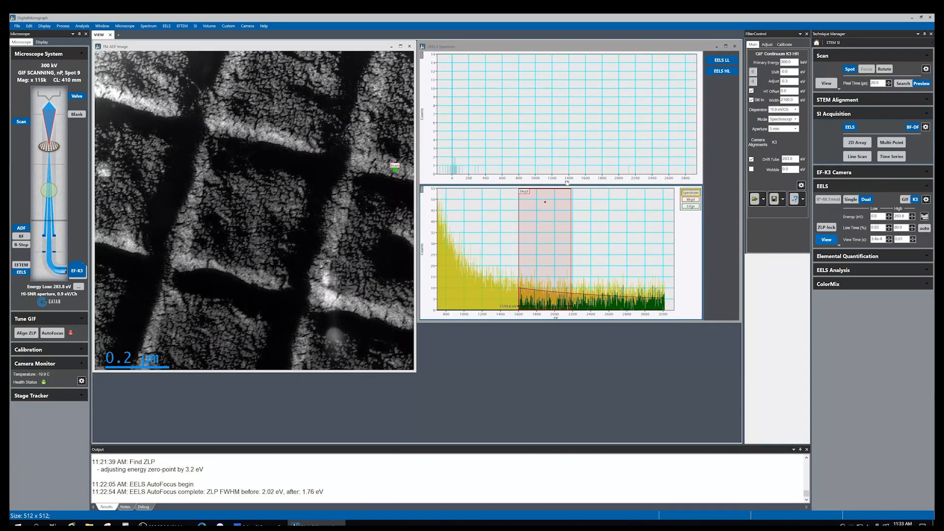
# Stop the live EELS view
pyautogui.click(829, 242)
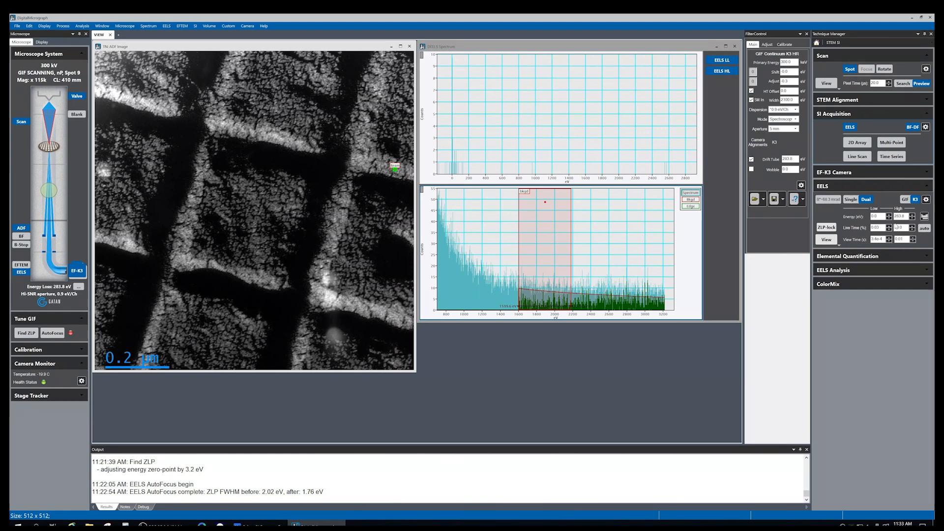
pyautogui.click(826, 116)
pyautogui.click(826, 115)
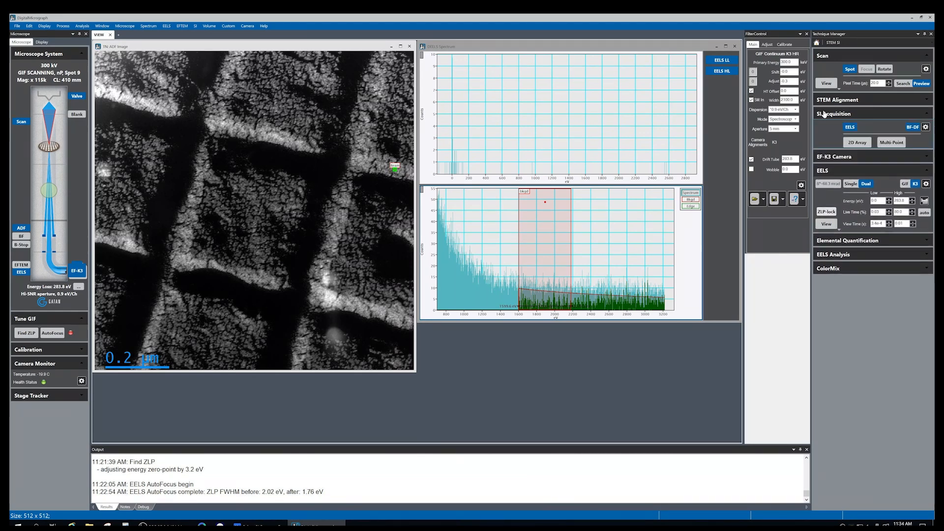
# Open spectrum imaging acquisition and draw a spectrum image region over a grid square on the ADF image
pyautogui.click(885, 142)
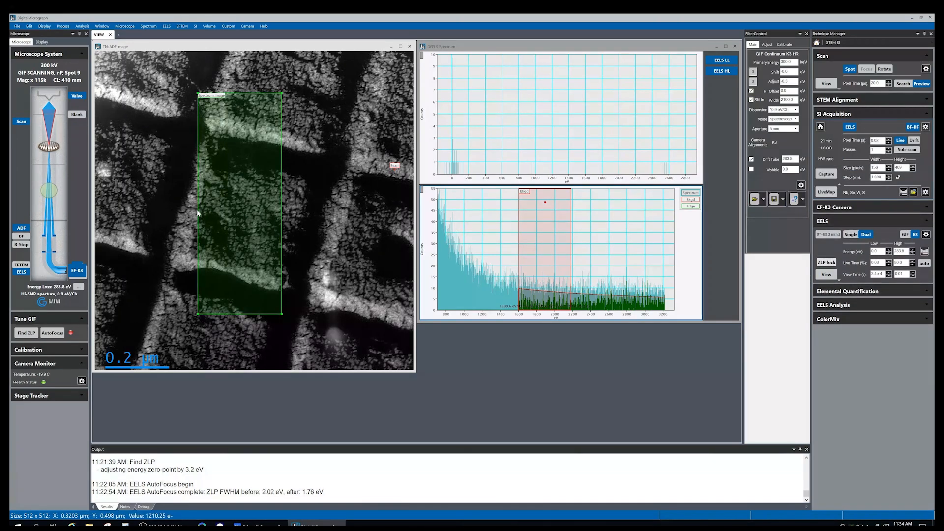
pyautogui.moveTo(197, 213); pyautogui.dragTo(162, 230)
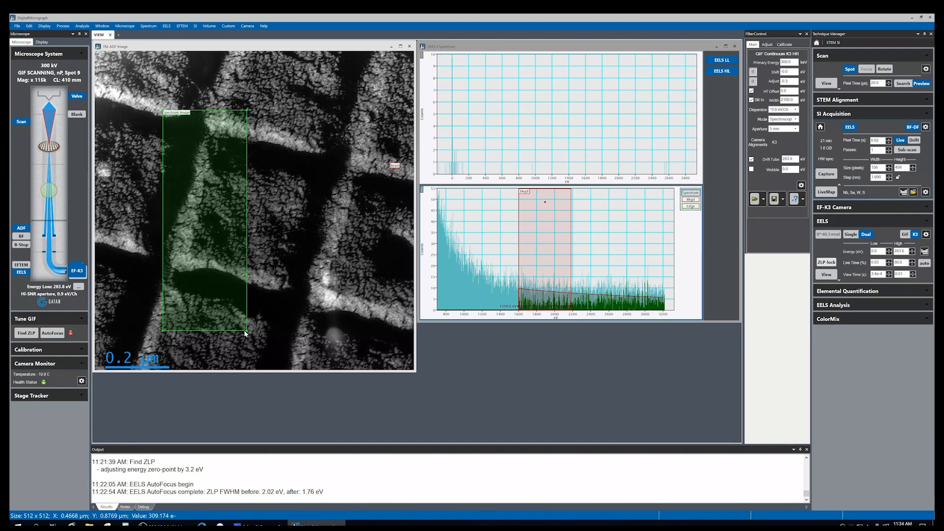
pyautogui.moveTo(247, 330); pyautogui.dragTo(342, 289)
pyautogui.moveTo(270, 229); pyautogui.dragTo(254, 243)
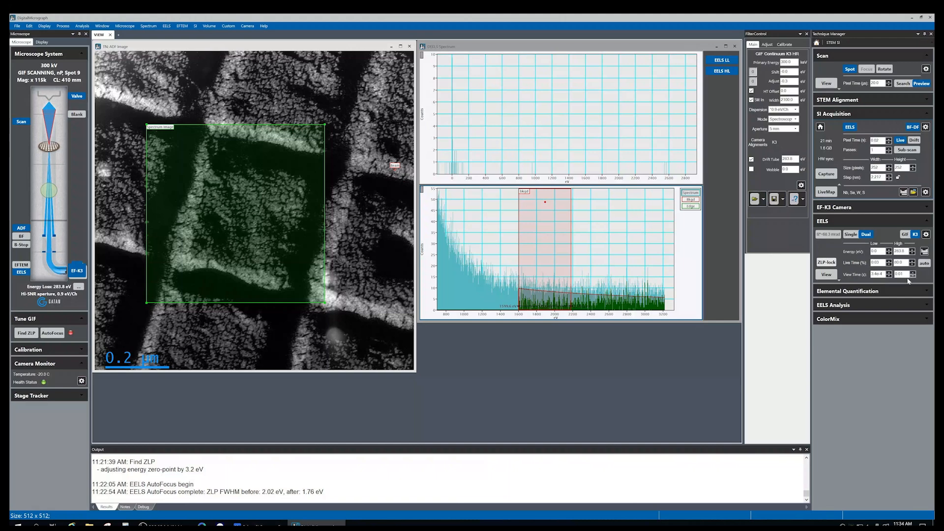
# Set the spectrum image size to 100 pixels
pyautogui.doubleClick(874, 141)
pyautogui.doubleClick(875, 167)
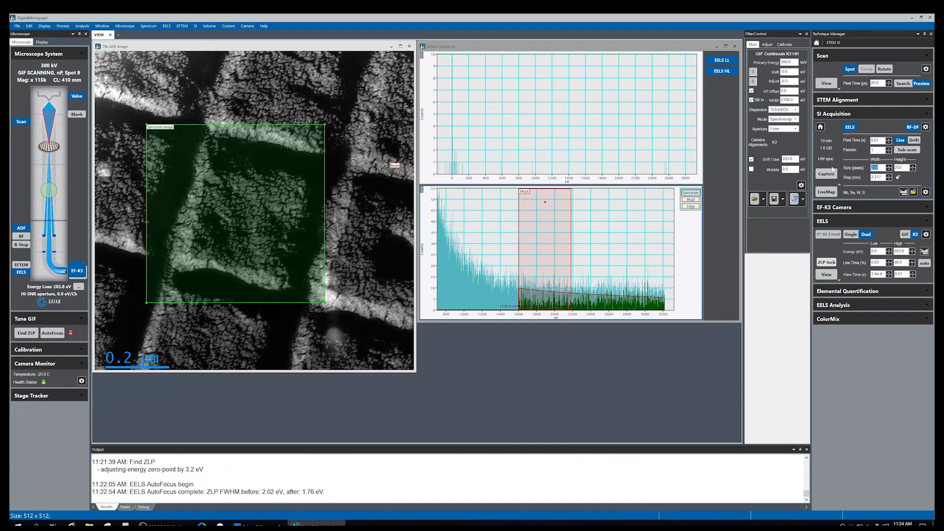
pyautogui.write('100')
# Nudge the spectrum image region into place and toggle Live acquisition
pyautogui.moveTo(252, 197); pyautogui.dragTo(255, 198)
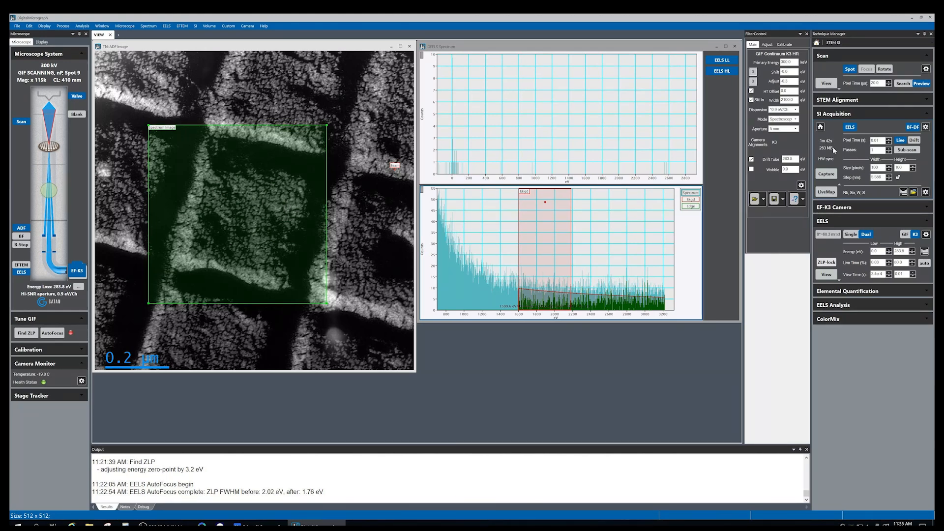
pyautogui.moveTo(271, 197); pyautogui.dragTo(275, 199)
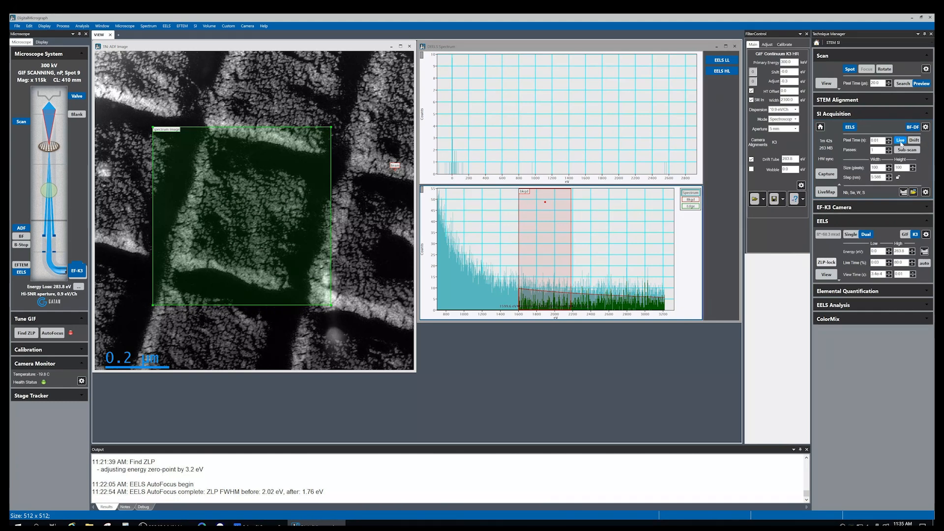
pyautogui.click(900, 142)
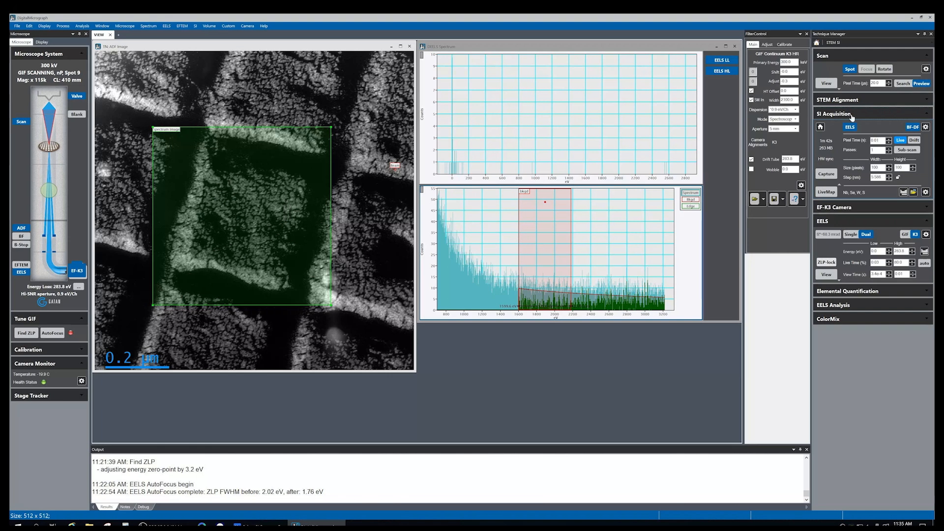
pyautogui.click(914, 141)
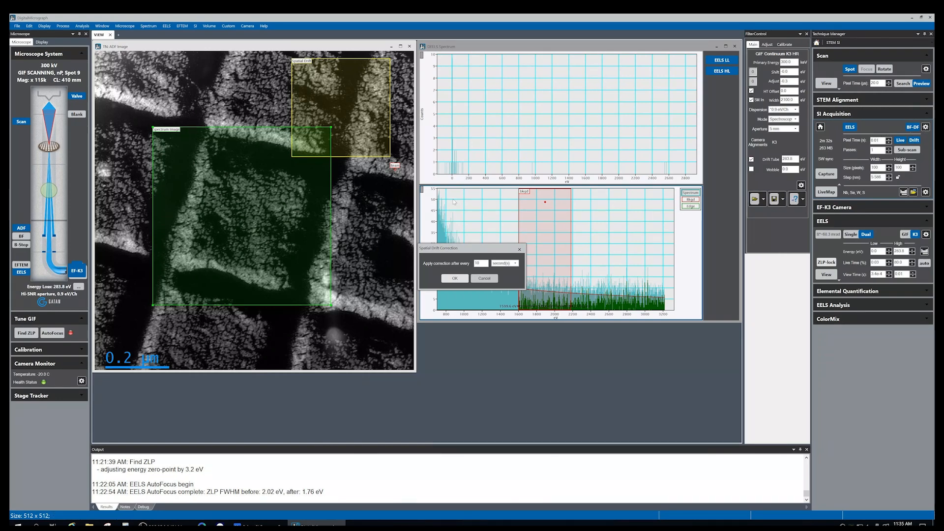
pyautogui.moveTo(459, 250); pyautogui.dragTo(453, 168)
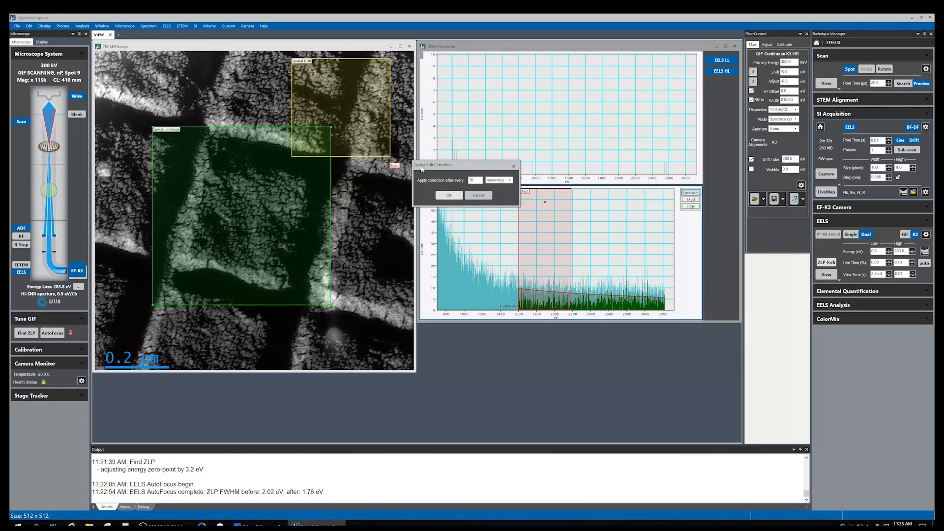
pyautogui.moveTo(468, 167); pyautogui.dragTo(470, 181)
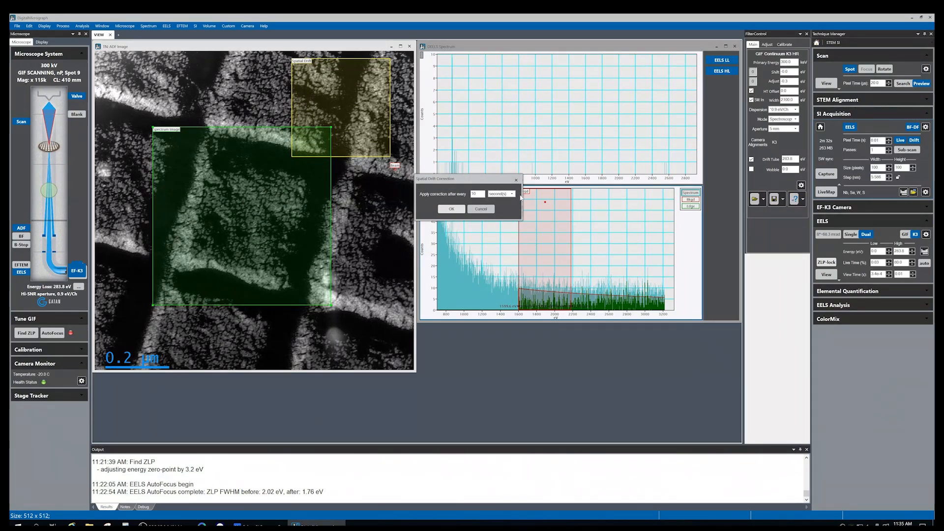
pyautogui.click(505, 196)
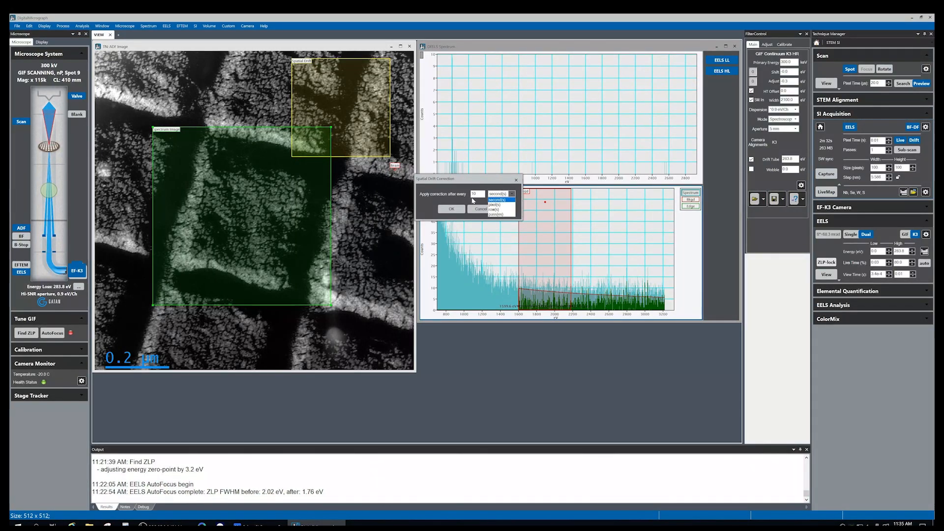
pyautogui.click(499, 204)
pyautogui.click(513, 196)
pyautogui.click(498, 210)
pyautogui.click(504, 195)
pyautogui.click(498, 215)
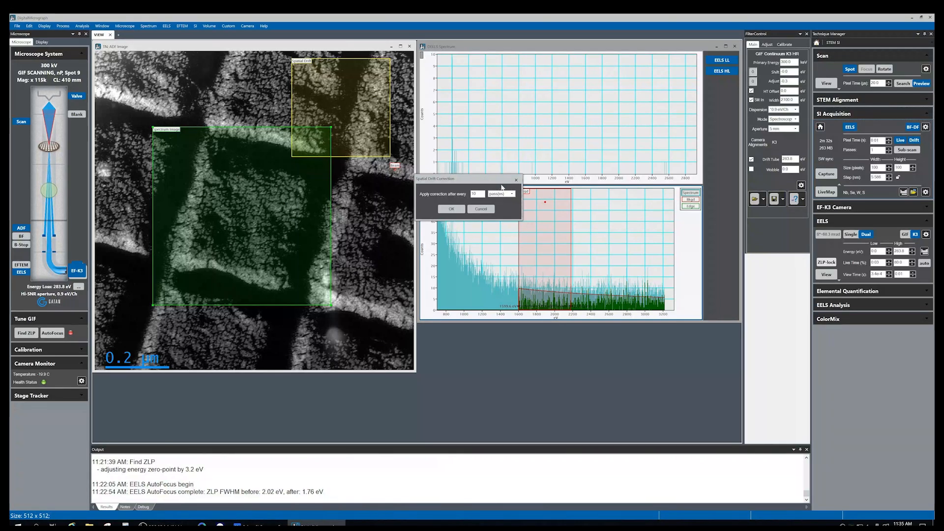
pyautogui.click(512, 195)
pyautogui.click(494, 182)
pyautogui.click(481, 209)
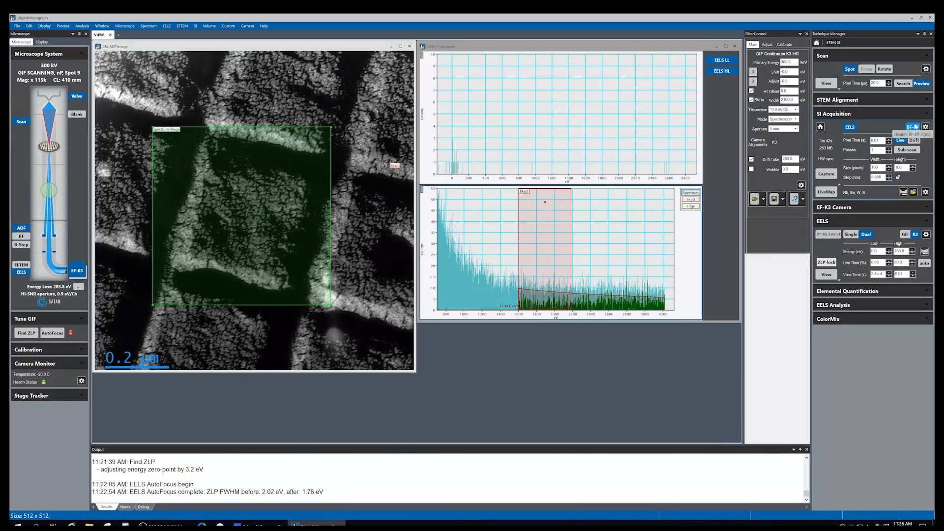
# Enable sub-pixel scanning for the spectrum image
pyautogui.click(908, 152)
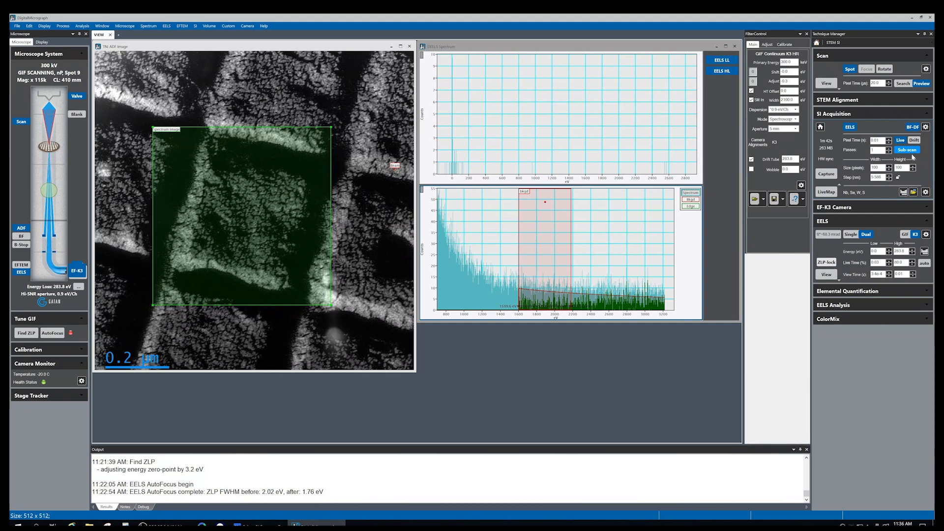
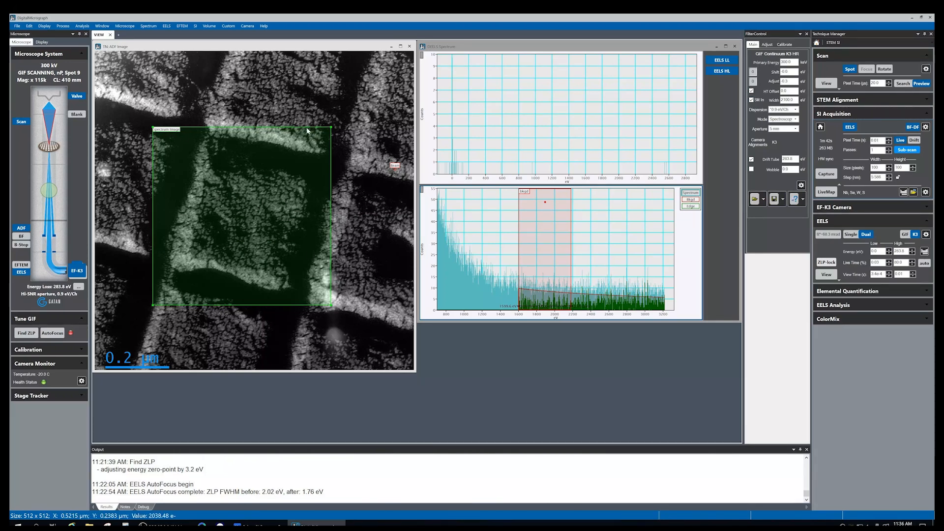
# Nudge the spectrum image region into place and capture the spectrum image over the grid square
pyautogui.moveTo(294, 197); pyautogui.dragTo(295, 197)
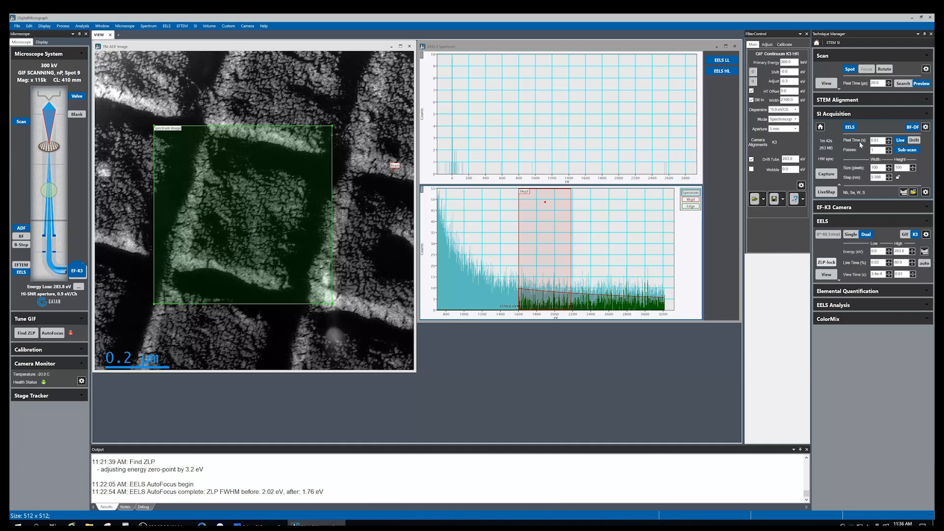
pyautogui.tripleClick(889, 148)
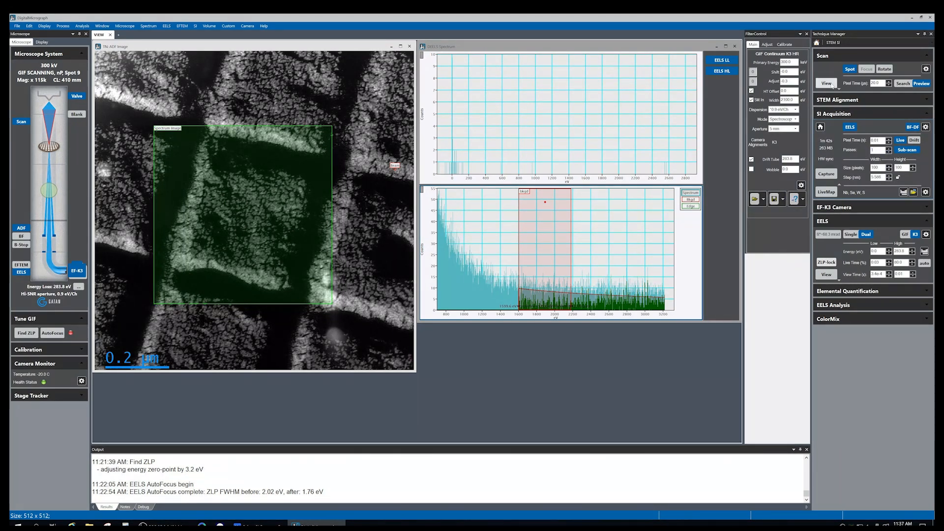
pyautogui.click(826, 83)
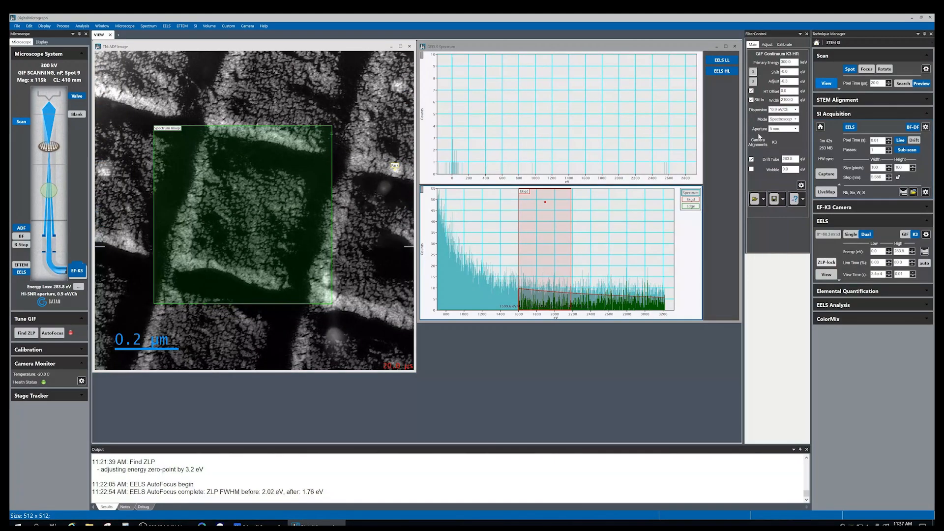
pyautogui.click(832, 84)
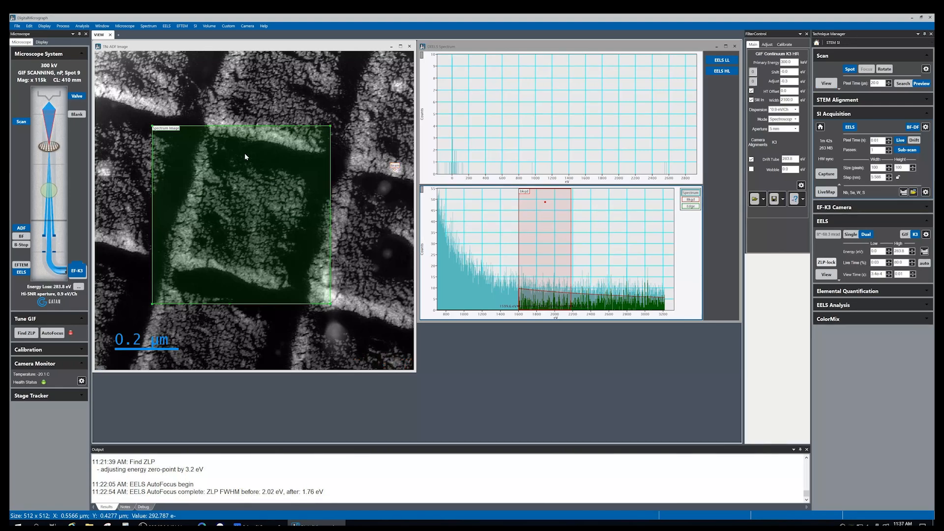
pyautogui.click(827, 175)
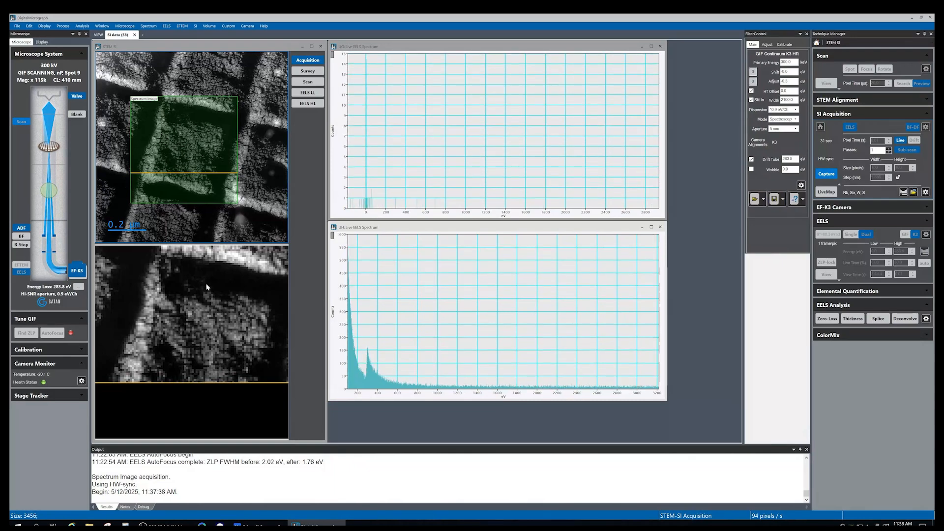
# Extract a pick spectrum from the spectrum image and move the pick point across the grid square
pyautogui.click(166, 286)
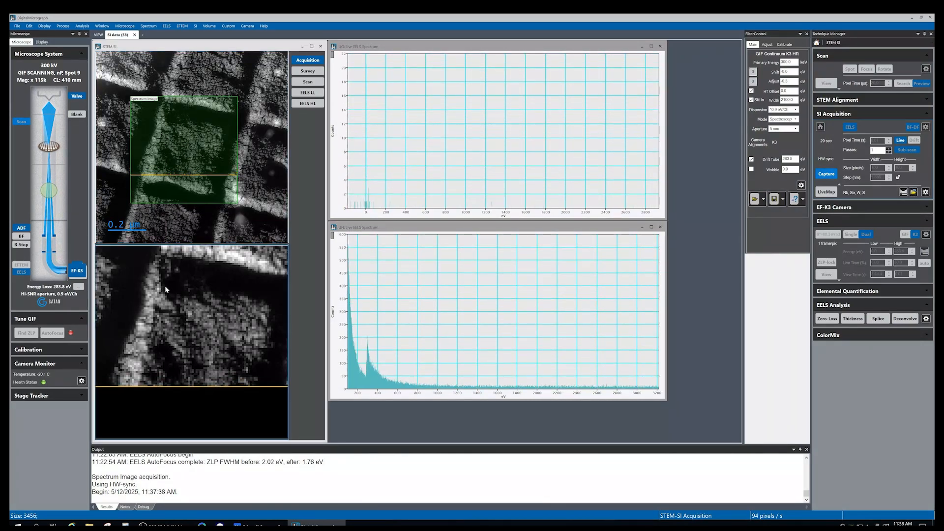
pyautogui.moveTo(170, 291); pyautogui.dragTo(173, 291)
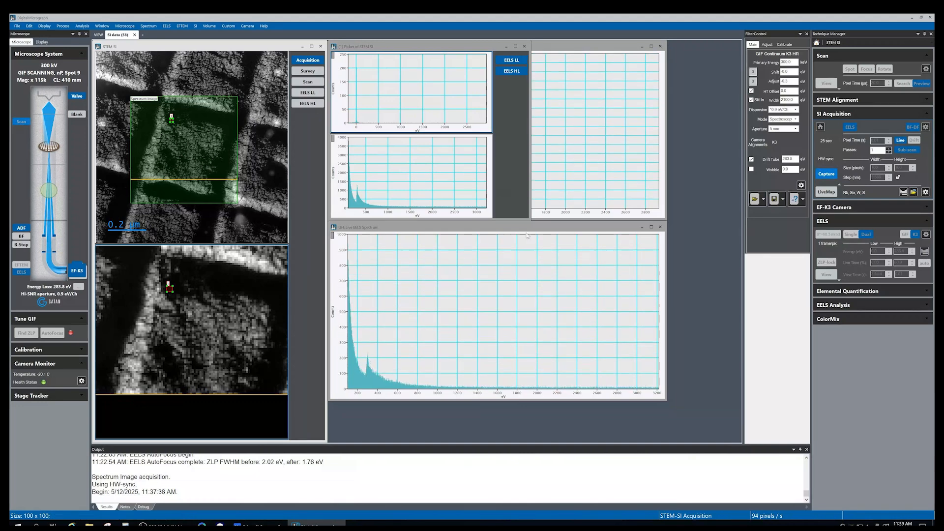
pyautogui.moveTo(530, 219); pyautogui.dragTo(626, 321)
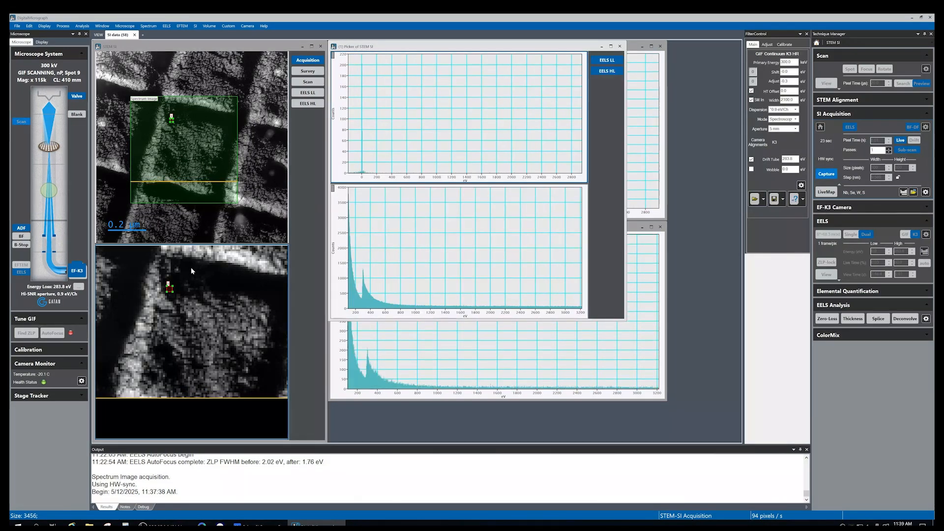
pyautogui.moveTo(171, 289)
pyautogui.mouseDown()
pyautogui.moveTo(191, 279)
pyautogui.moveTo(192, 264)
pyautogui.moveTo(224, 258)
pyautogui.moveTo(243, 268)
pyautogui.moveTo(233, 316)
pyautogui.moveTo(177, 339)
pyautogui.moveTo(158, 364)
pyautogui.moveTo(122, 344)
pyautogui.moveTo(120, 375)
pyautogui.moveTo(227, 363)
pyautogui.moveTo(230, 339)
pyautogui.moveTo(252, 344)
pyautogui.moveTo(255, 376)
pyautogui.moveTo(237, 390)
pyautogui.moveTo(189, 384)
pyautogui.mouseUp()
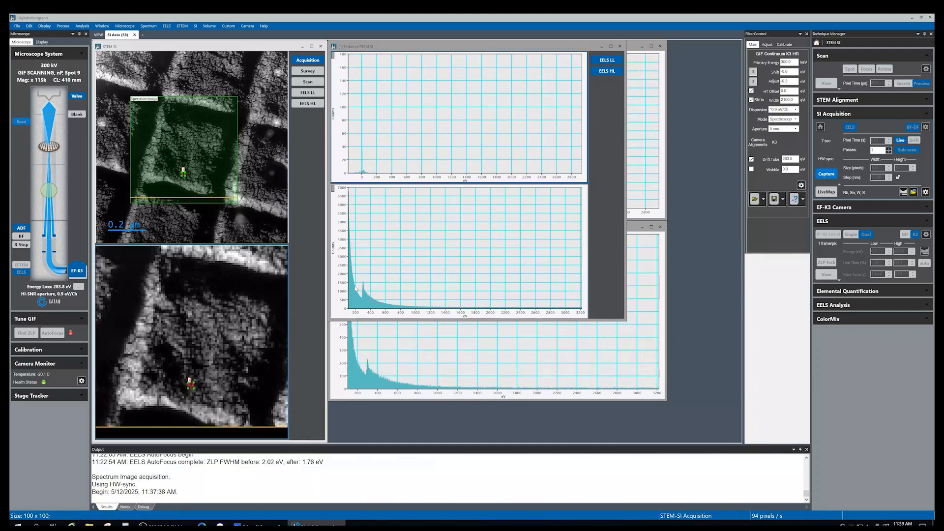
pyautogui.moveTo(368, 314); pyautogui.dragTo(482, 315)
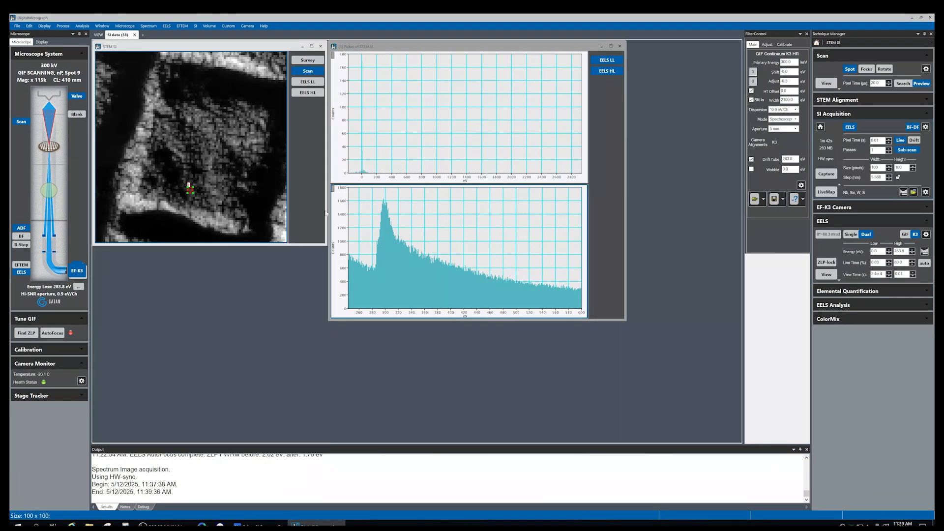
pyautogui.moveTo(189, 189); pyautogui.dragTo(180, 154)
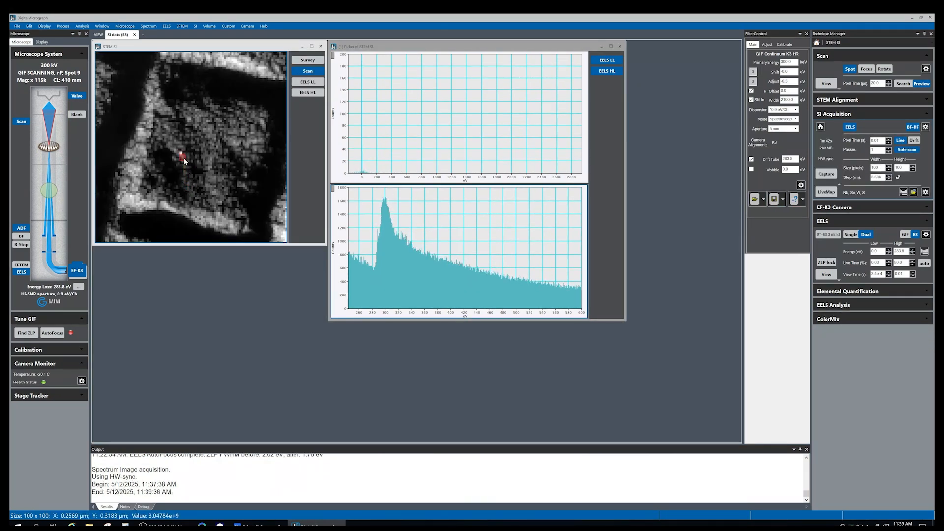
# Open elemental quantification and add the carbon, palladium and gold edges from the periodic table
pyautogui.click(864, 292)
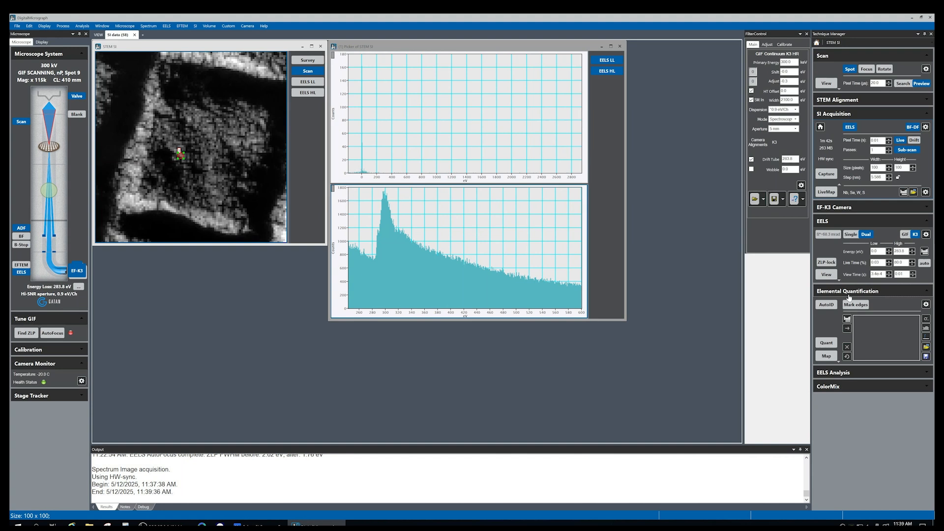
pyautogui.click(847, 319)
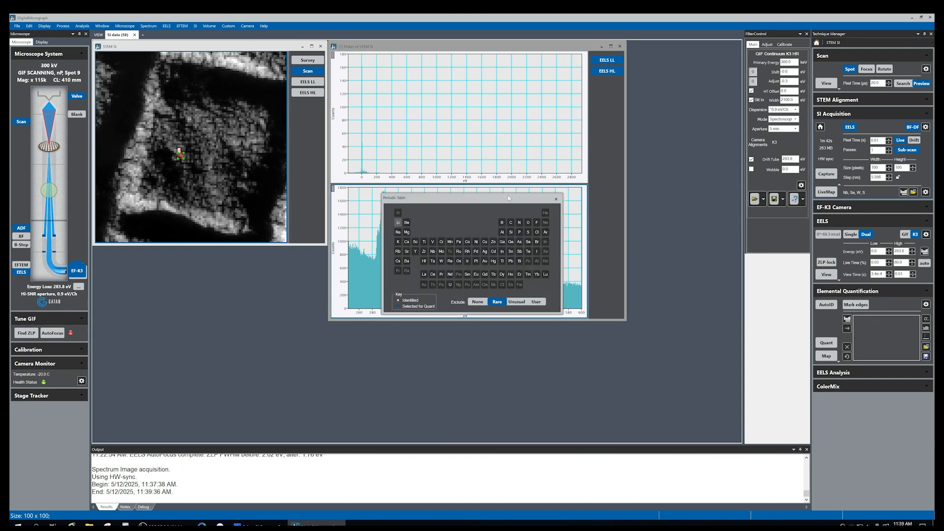
pyautogui.moveTo(515, 196); pyautogui.dragTo(515, 213)
pyautogui.click(511, 240)
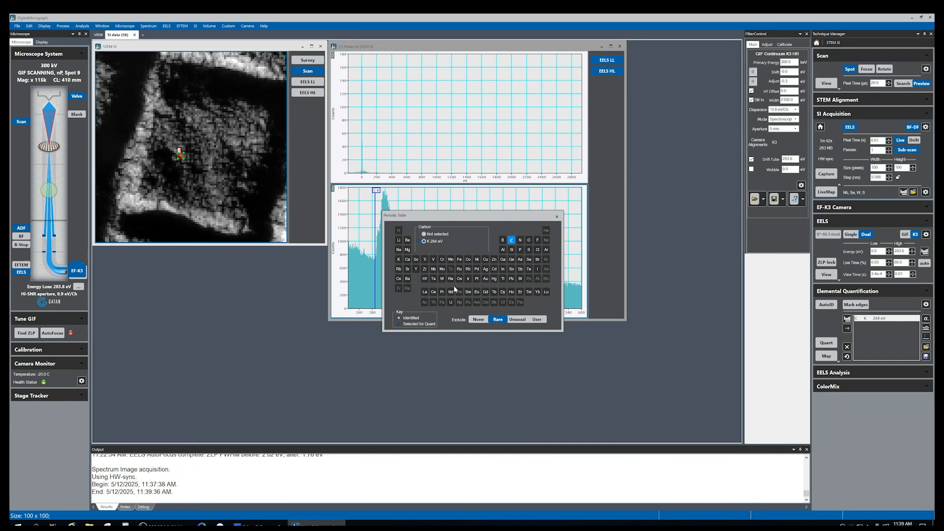
pyautogui.click(486, 278)
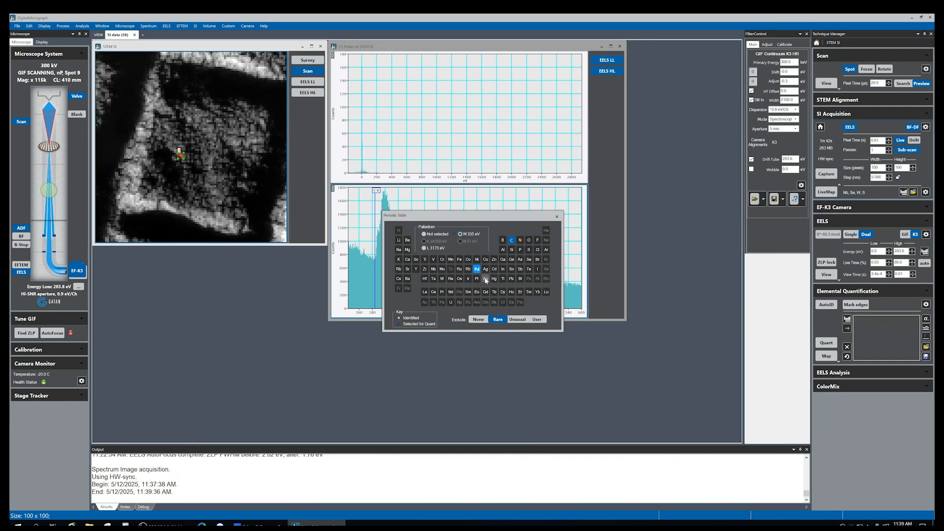
pyautogui.click(557, 216)
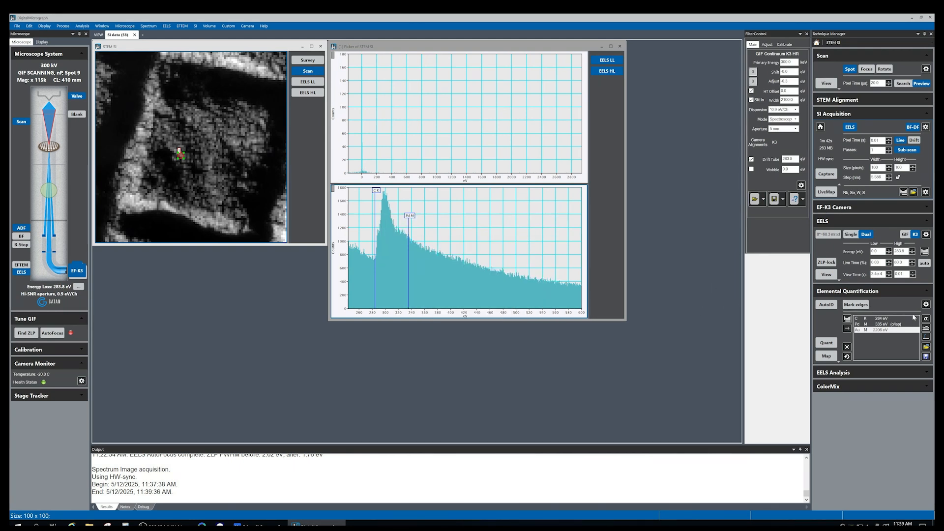
# Open the EELS Edge Setup dialog and place it beside the spectrum
pyautogui.click(926, 319)
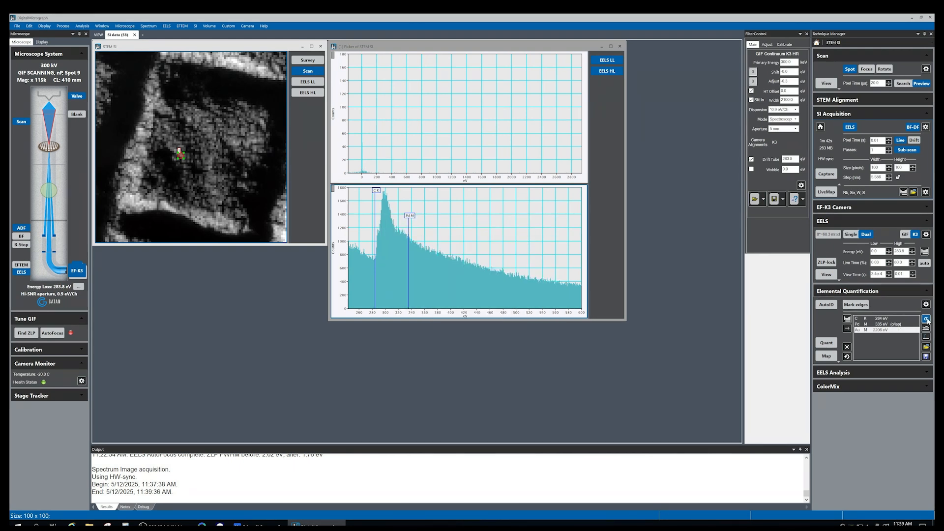
pyautogui.moveTo(479, 194); pyautogui.dragTo(578, 284)
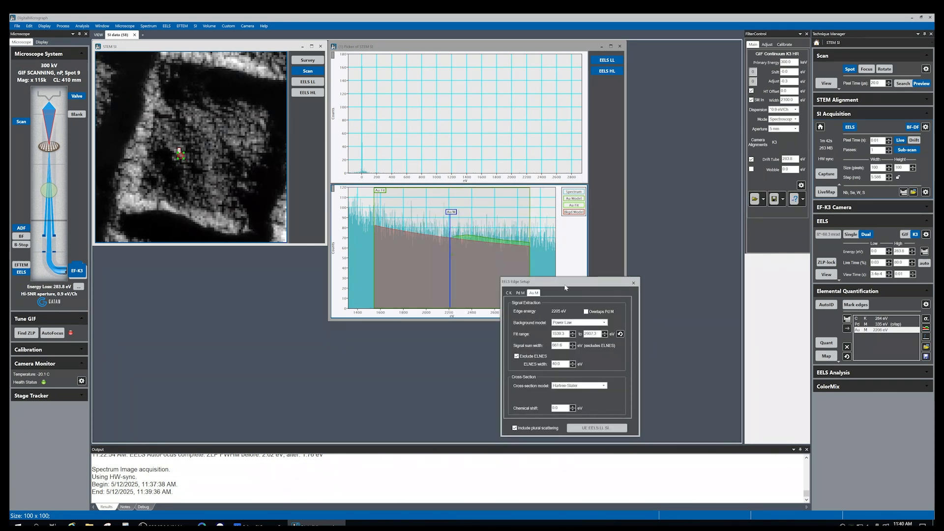
pyautogui.moveTo(565, 285); pyautogui.dragTo(622, 255)
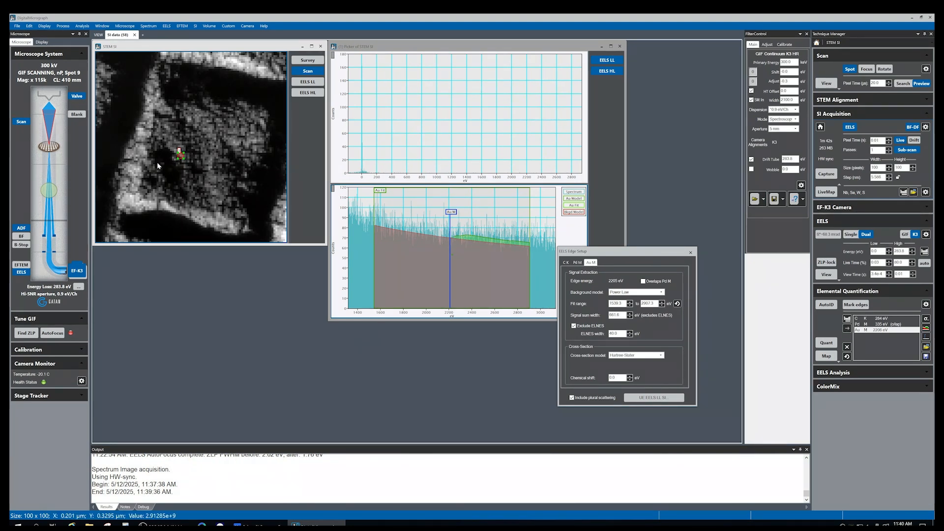
pyautogui.moveTo(180, 157)
pyautogui.mouseDown()
pyautogui.moveTo(174, 177)
pyautogui.moveTo(189, 155)
pyautogui.moveTo(181, 165)
pyautogui.moveTo(131, 147)
pyautogui.moveTo(117, 107)
pyautogui.mouseUp()
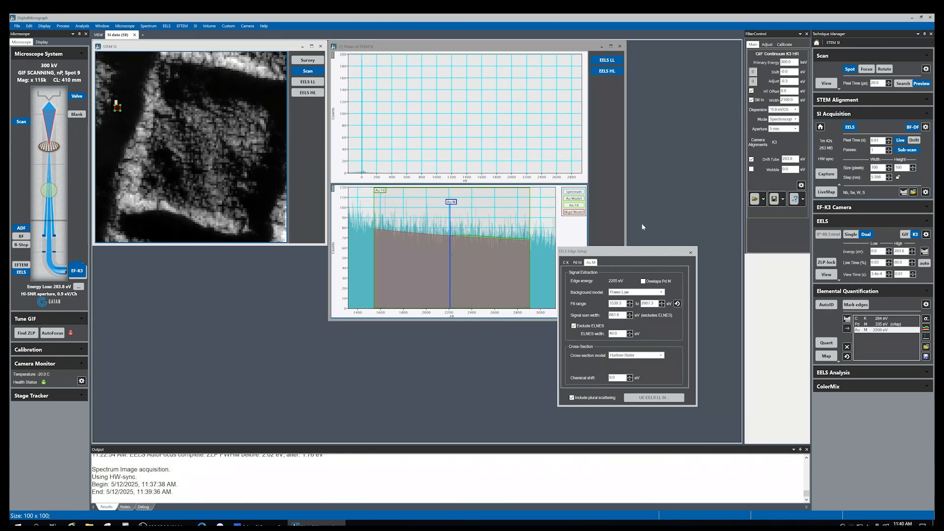
pyautogui.moveTo(622, 251); pyautogui.dragTo(626, 234)
# Set the carbon K edge fit window start to about 165.7 eV with a Power Law background
pyautogui.click(574, 245)
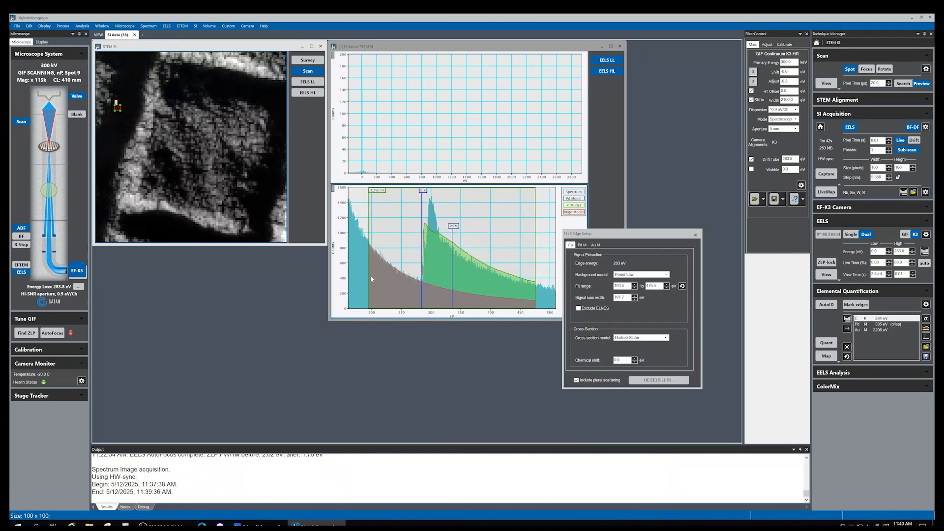
pyautogui.moveTo(369, 278)
pyautogui.mouseDown()
pyautogui.moveTo(359, 270)
pyautogui.moveTo(363, 276)
pyautogui.mouseUp()
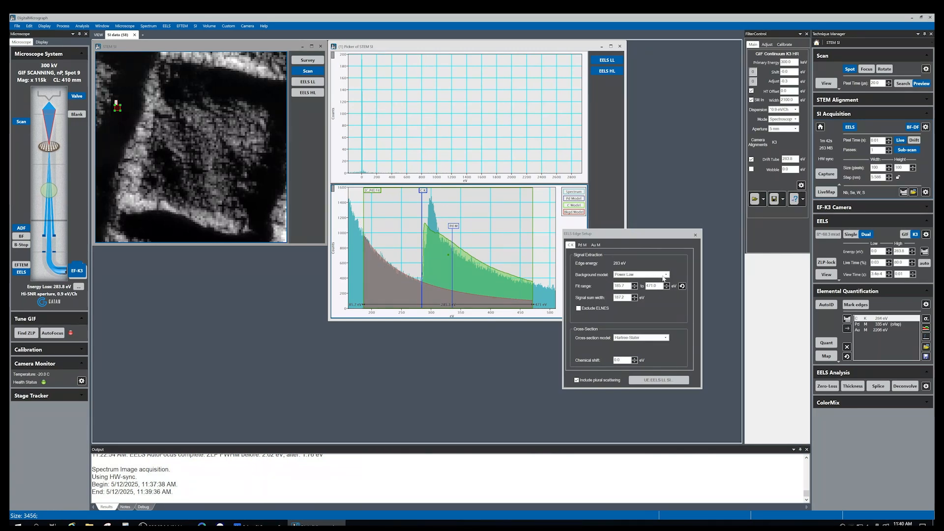
pyautogui.click(639, 275)
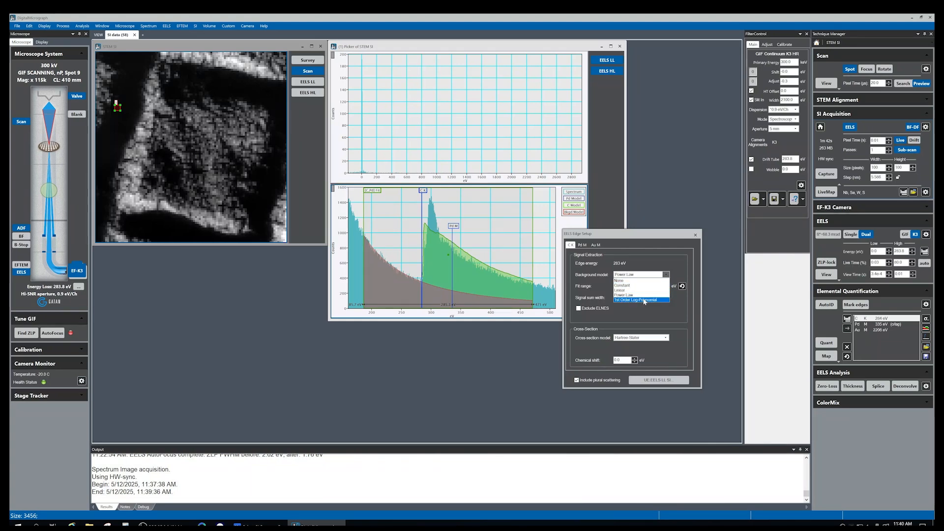
pyautogui.click(637, 296)
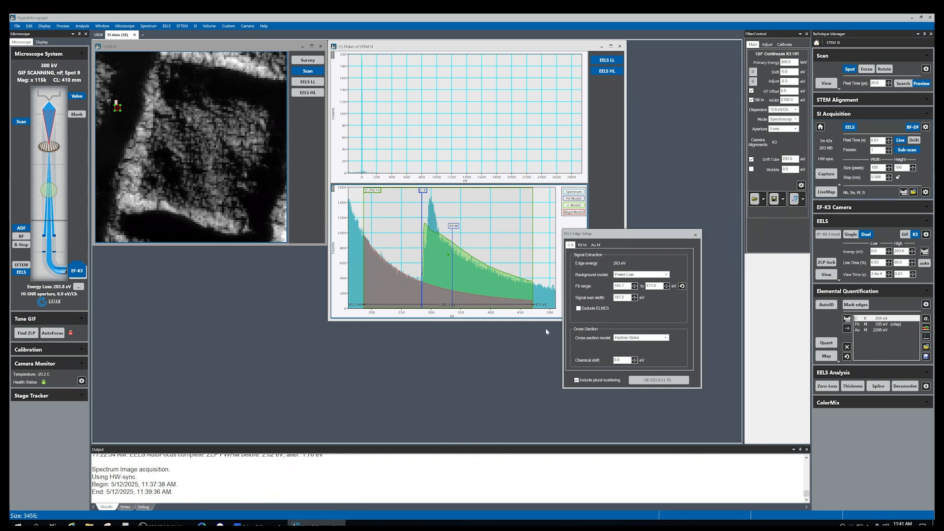
# Review the Pd M edge settings and close the Edge Setup dialog
pyautogui.click(581, 246)
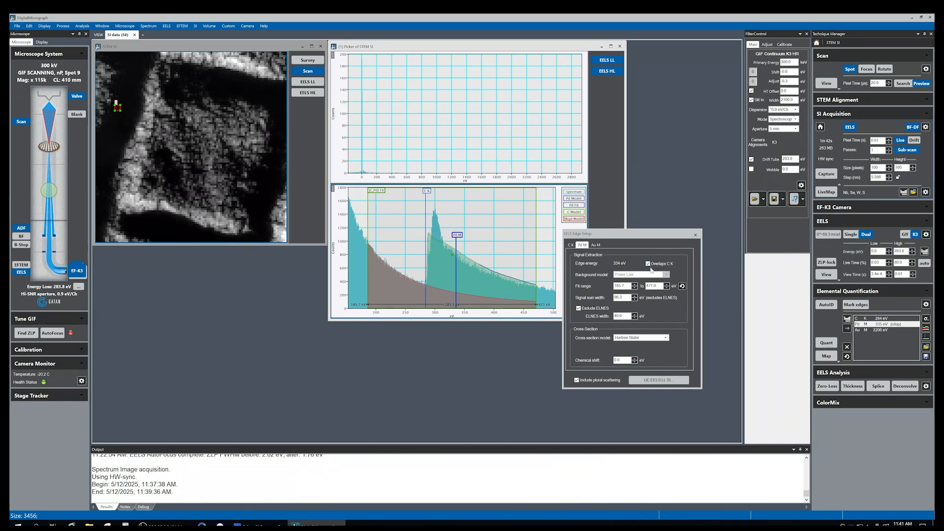
pyautogui.moveTo(118, 108)
pyautogui.mouseDown()
pyautogui.moveTo(146, 129)
pyautogui.moveTo(140, 159)
pyautogui.mouseUp()
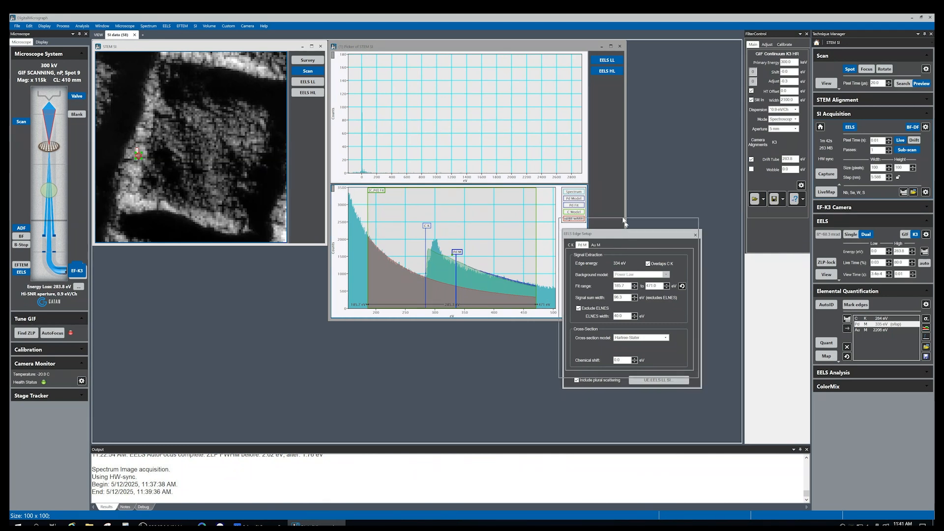
pyautogui.moveTo(629, 235); pyautogui.dragTo(609, 192)
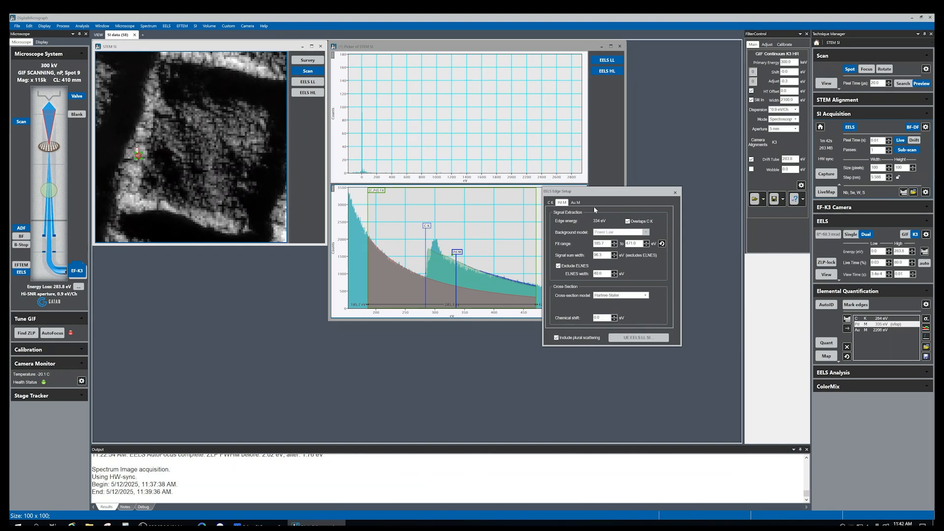
pyautogui.click(675, 192)
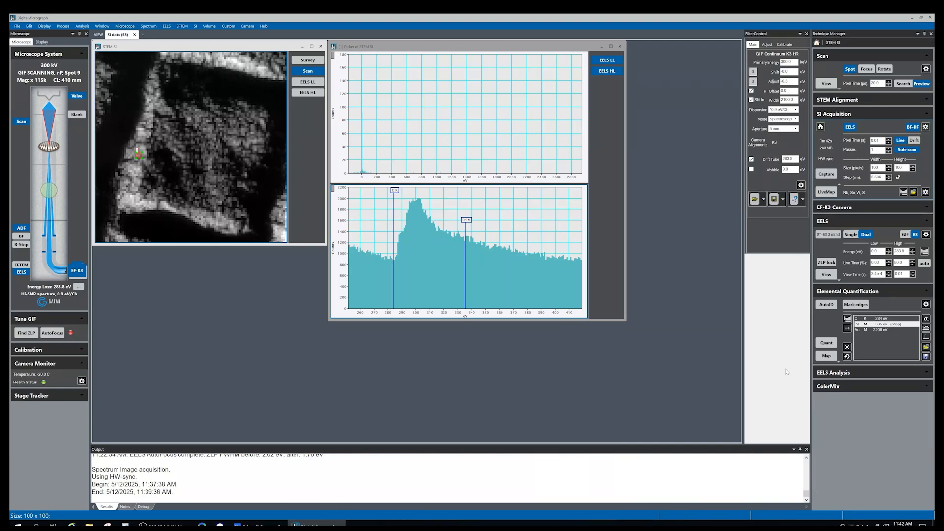
# Compute EELS maps with signal integral, elemental composition, areal density and volumetric density
pyautogui.click(827, 357)
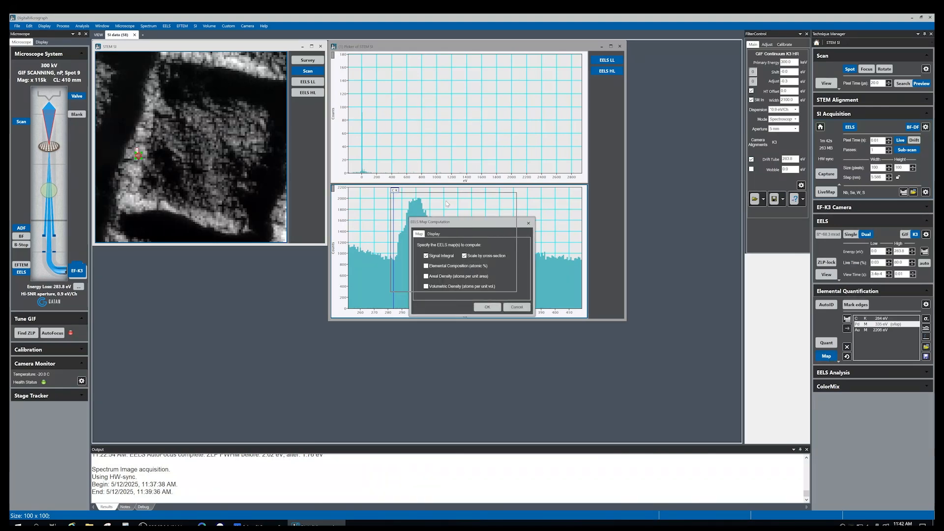
pyautogui.moveTo(466, 236); pyautogui.dragTo(448, 210)
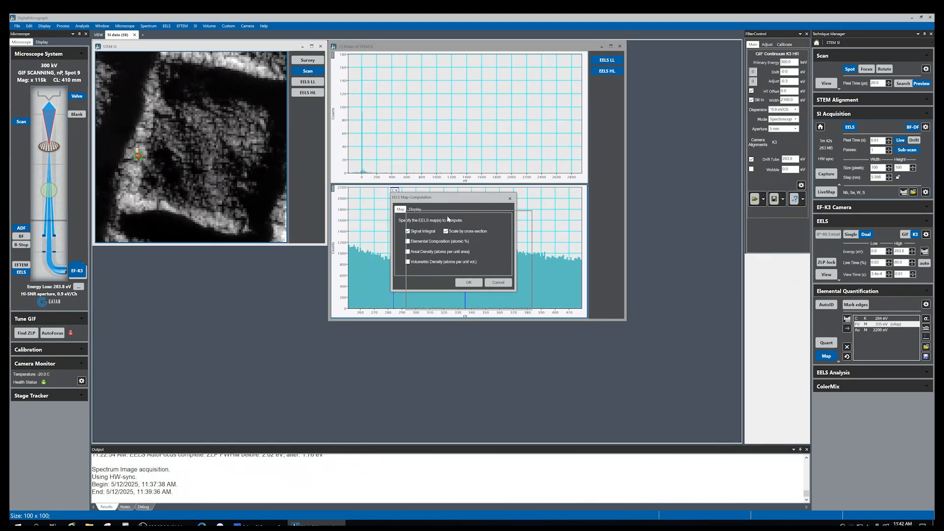
pyautogui.moveTo(432, 198); pyautogui.dragTo(447, 216)
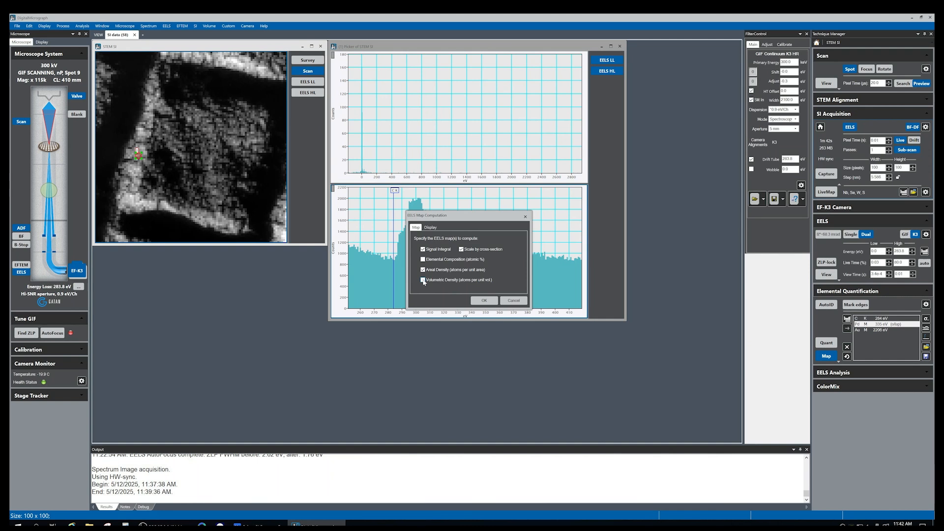
pyautogui.click(423, 280)
pyautogui.click(432, 261)
pyautogui.click(484, 301)
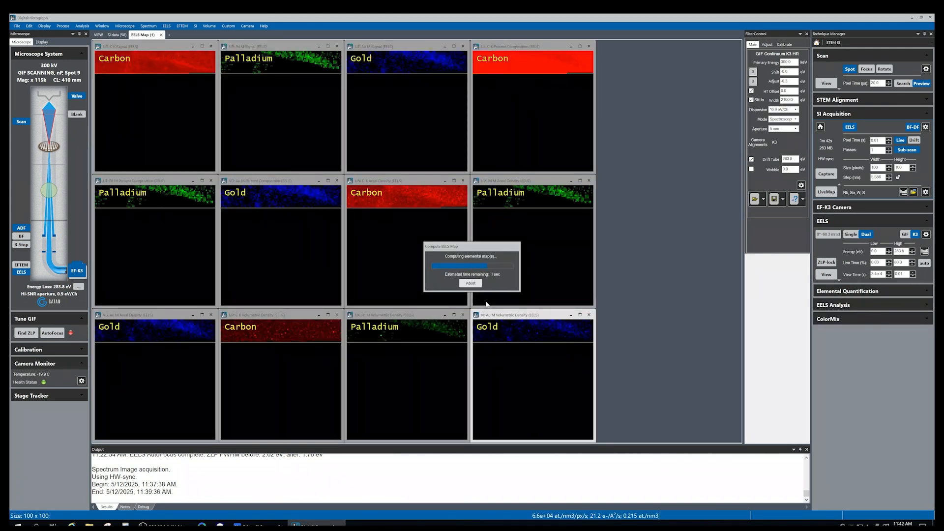
# Examine the computed carbon, palladium and gold maps
pyautogui.click(160, 55)
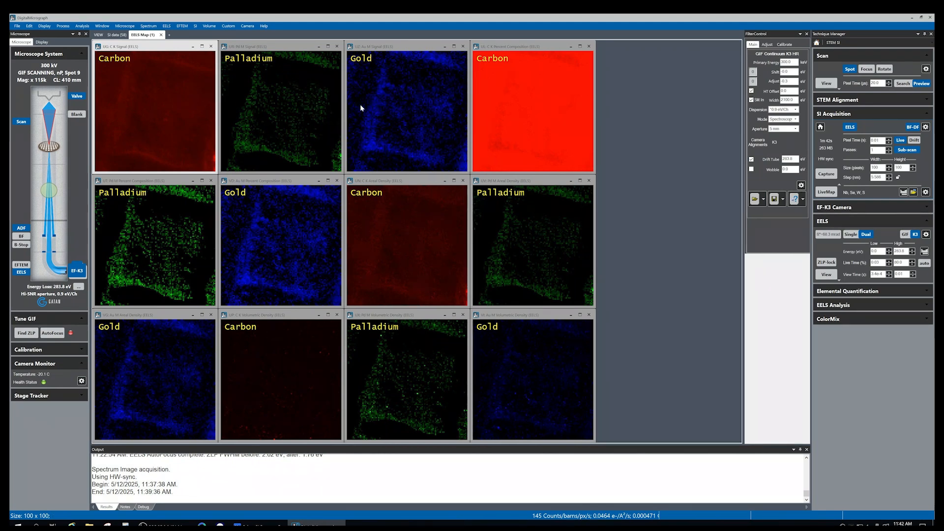
pyautogui.click(257, 89)
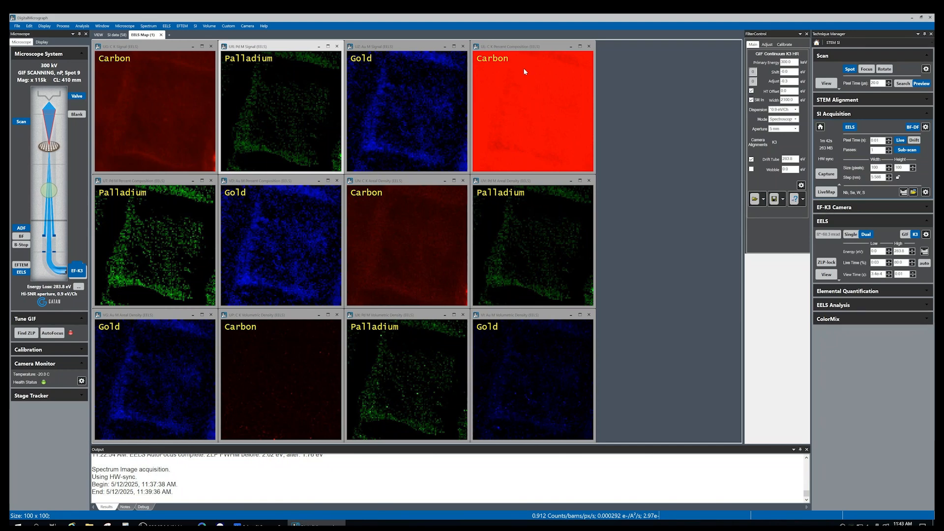
pyautogui.click(537, 63)
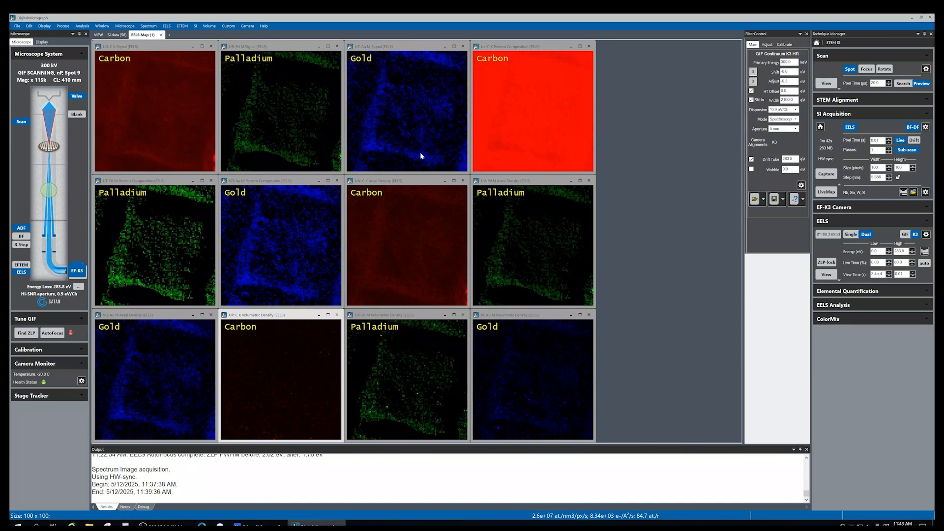
# Examine the low-loss and high-loss spectra of the spectrum image at several probe positions
pyautogui.click(118, 35)
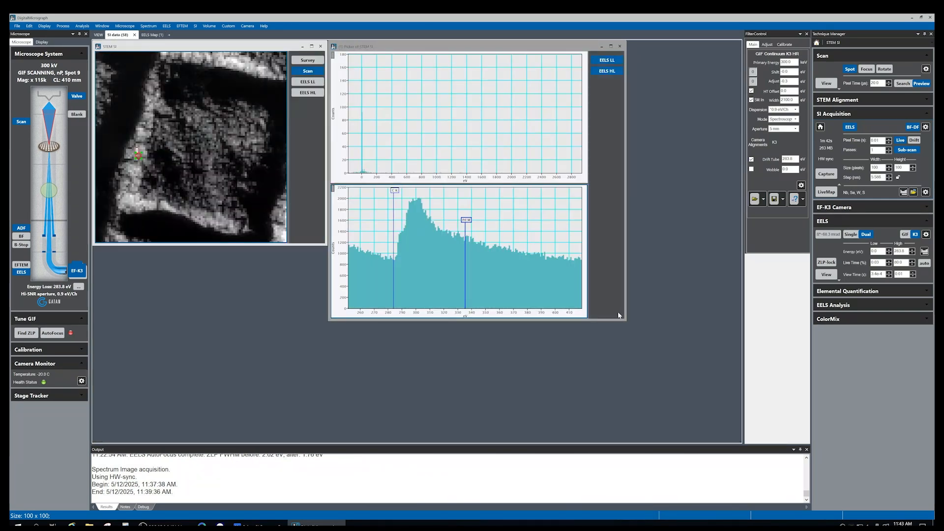
pyautogui.moveTo(623, 319); pyautogui.dragTo(704, 391)
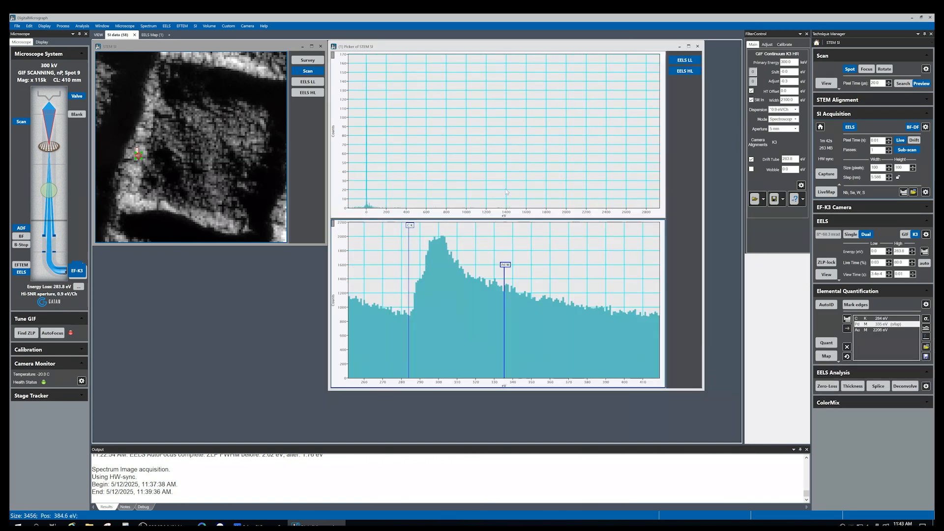
pyautogui.moveTo(139, 157)
pyautogui.mouseDown()
pyautogui.moveTo(217, 154)
pyautogui.moveTo(249, 140)
pyautogui.moveTo(223, 116)
pyautogui.mouseUp()
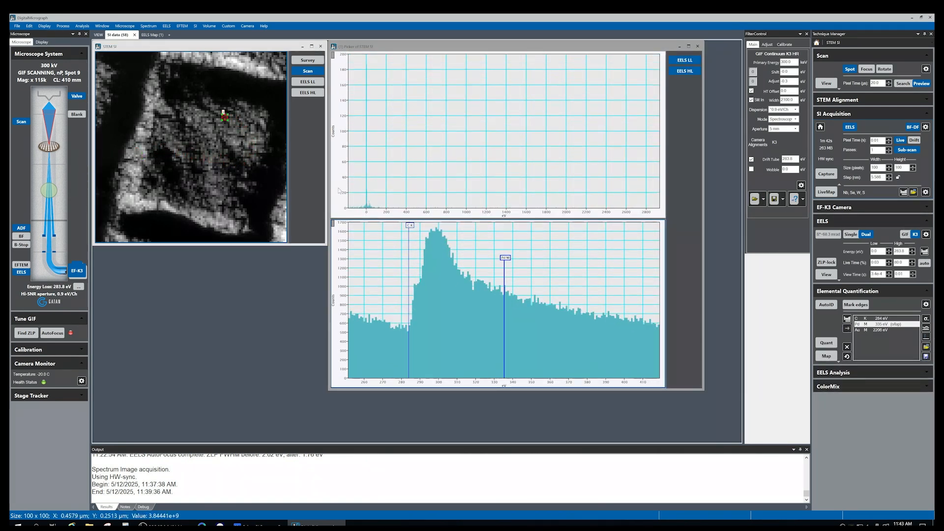
pyautogui.moveTo(365, 215); pyautogui.dragTo(424, 217)
pyautogui.scroll(3, 422, 214)
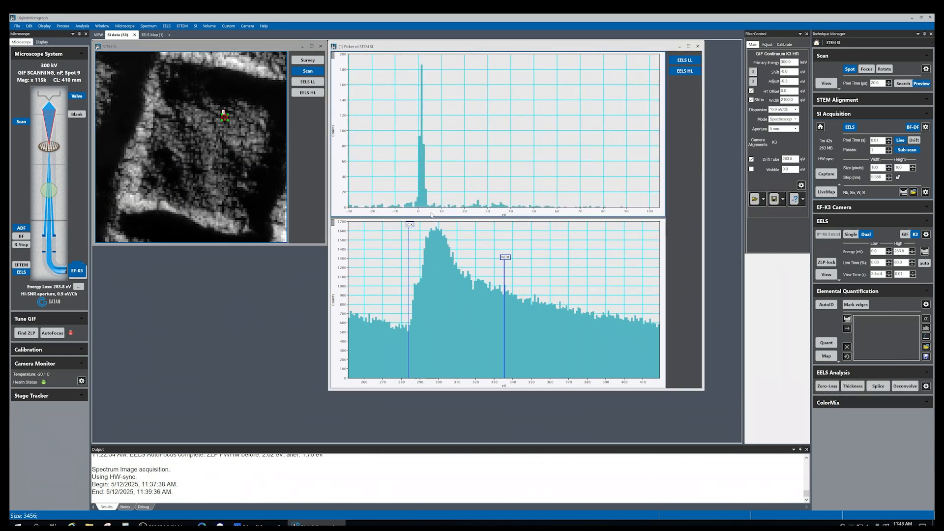
pyautogui.moveTo(228, 123)
pyautogui.mouseDown()
pyautogui.moveTo(136, 179)
pyautogui.moveTo(252, 182)
pyautogui.moveTo(192, 197)
pyautogui.moveTo(156, 176)
pyautogui.moveTo(227, 192)
pyautogui.moveTo(144, 183)
pyautogui.mouseUp()
pyautogui.click(423, 97)
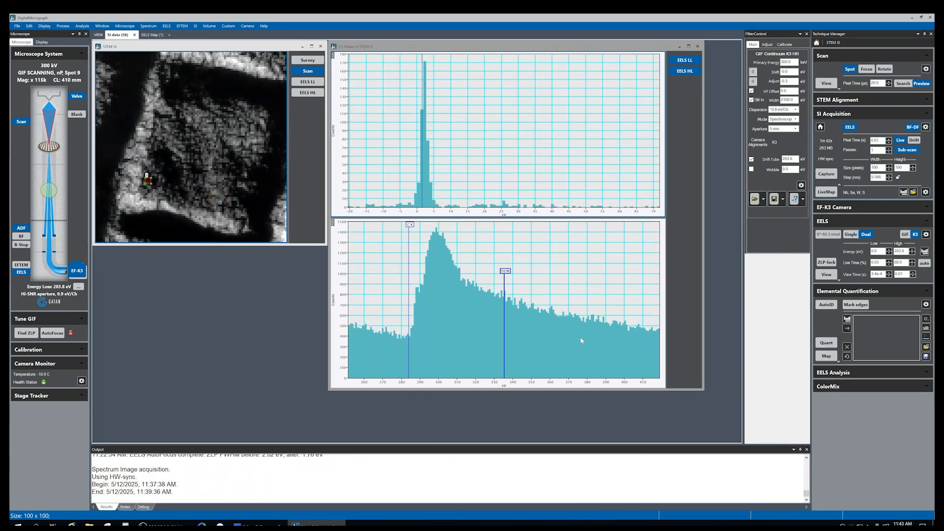
pyautogui.moveTo(150, 183)
pyautogui.mouseDown()
pyautogui.moveTo(249, 216)
pyautogui.moveTo(161, 146)
pyautogui.moveTo(144, 84)
pyautogui.moveTo(233, 71)
pyautogui.moveTo(242, 79)
pyautogui.mouseUp()
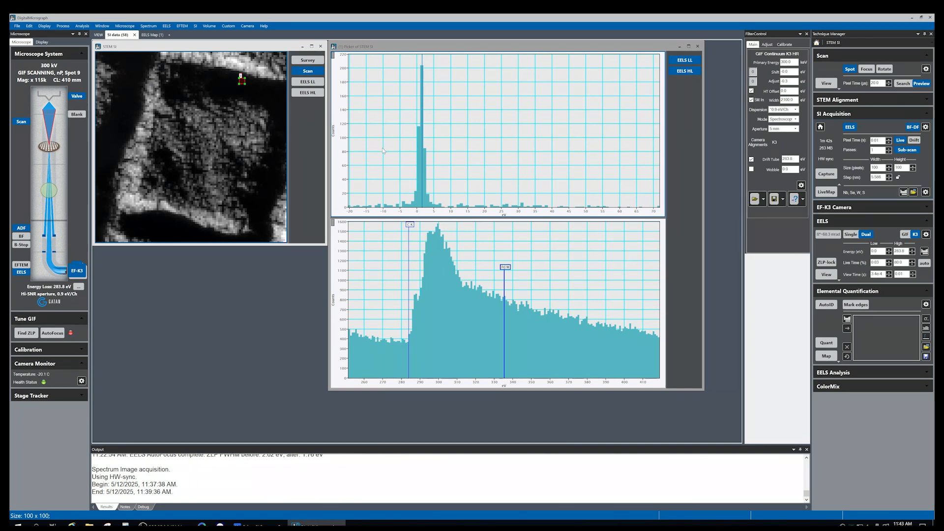
# Align the spectrum image by the zero-loss peak, recalibrating and applying the shifts to the DualEELS sibling
pyautogui.click(386, 52)
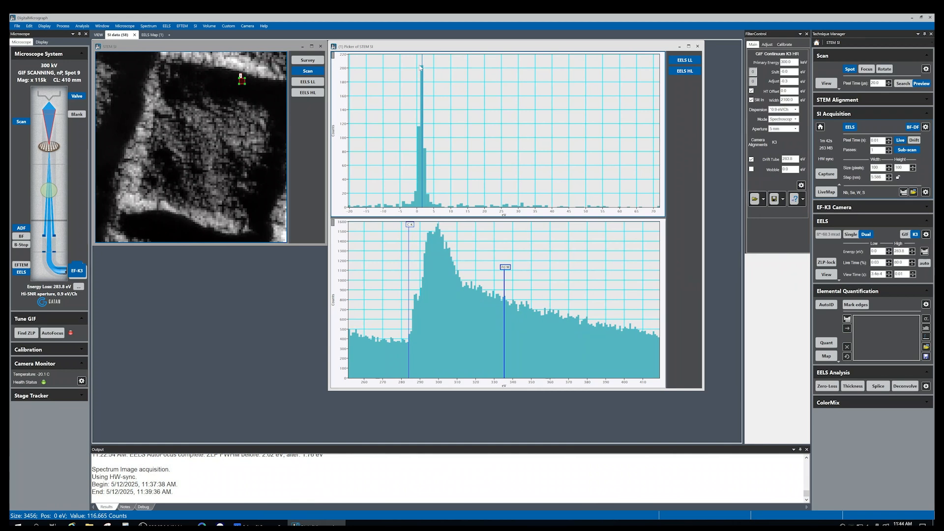
pyautogui.moveTo(408, 124); pyautogui.dragTo(431, 126)
pyautogui.click(197, 26)
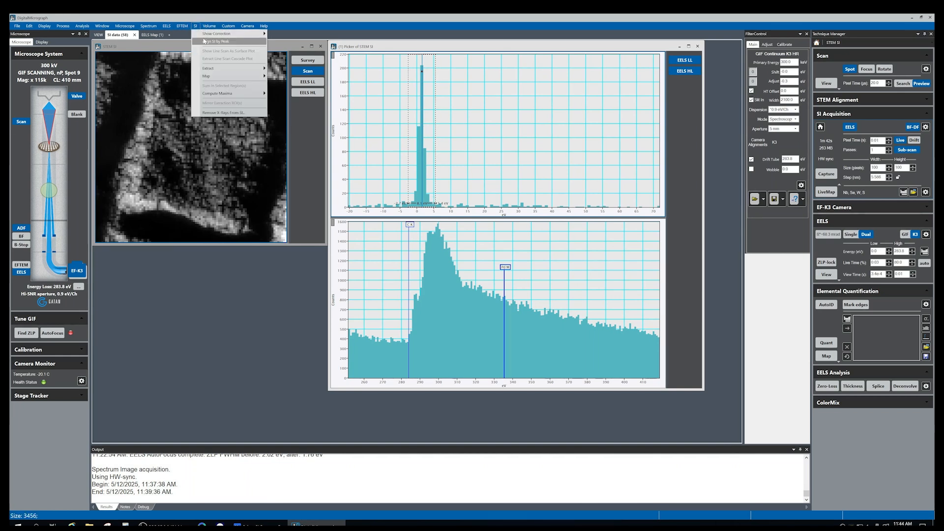
pyautogui.click(230, 43)
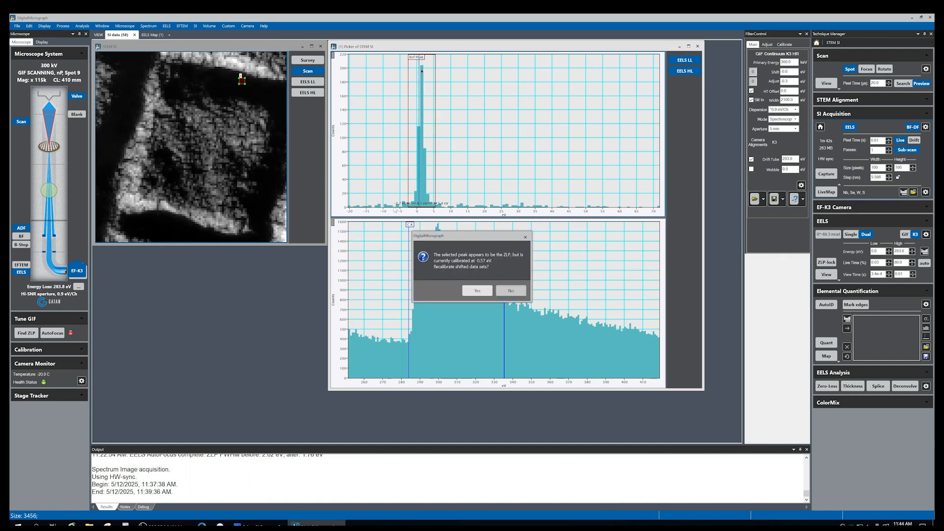
pyautogui.click(476, 291)
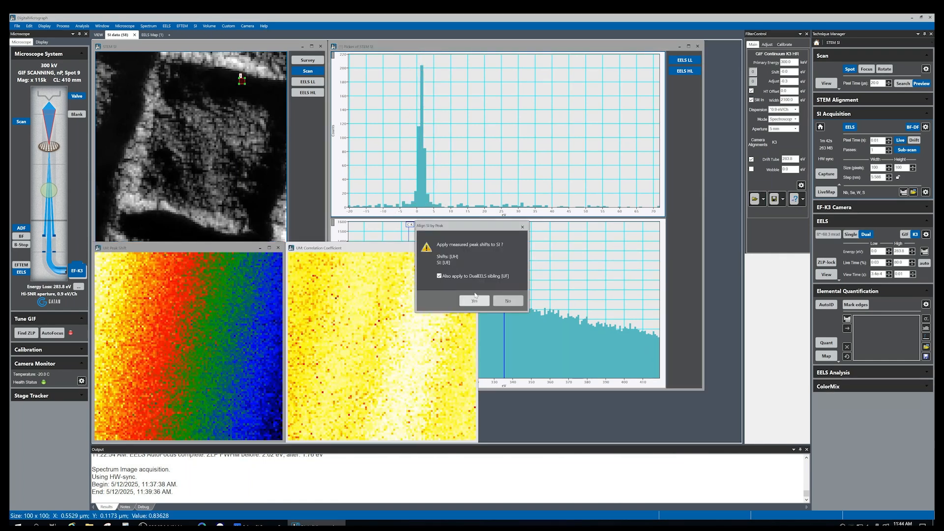
pyautogui.click(474, 300)
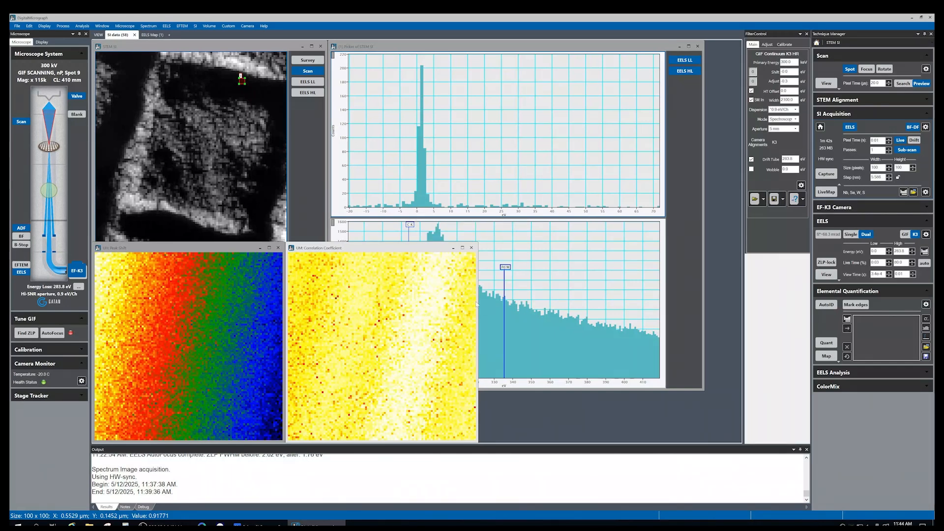
# Arrange the processed spectrum image and its spectra, and examine spectra at several positions
pyautogui.moveTo(206, 57); pyautogui.dragTo(263, 153)
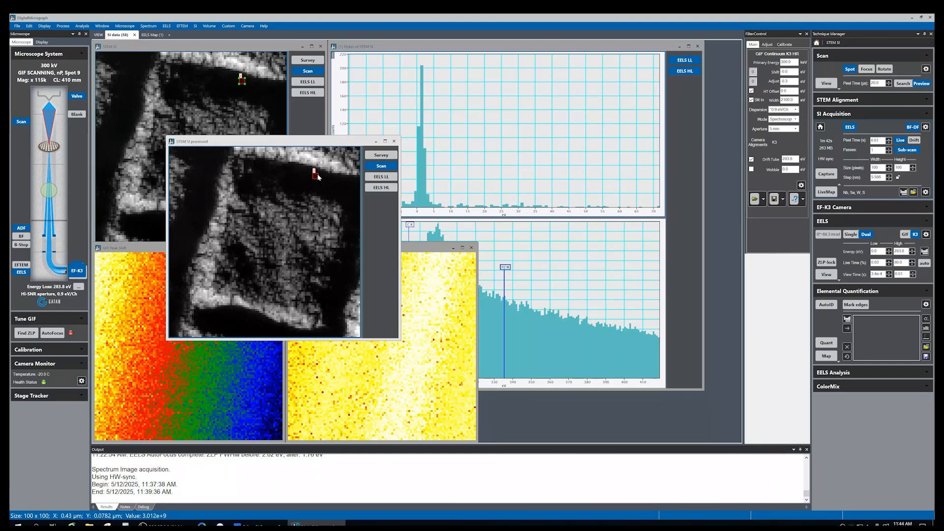
pyautogui.moveTo(314, 178)
pyautogui.mouseDown()
pyautogui.moveTo(281, 222)
pyautogui.moveTo(261, 228)
pyautogui.mouseUp()
pyautogui.moveTo(604, 315); pyautogui.dragTo(741, 406)
pyautogui.moveTo(437, 270); pyautogui.dragTo(525, 276)
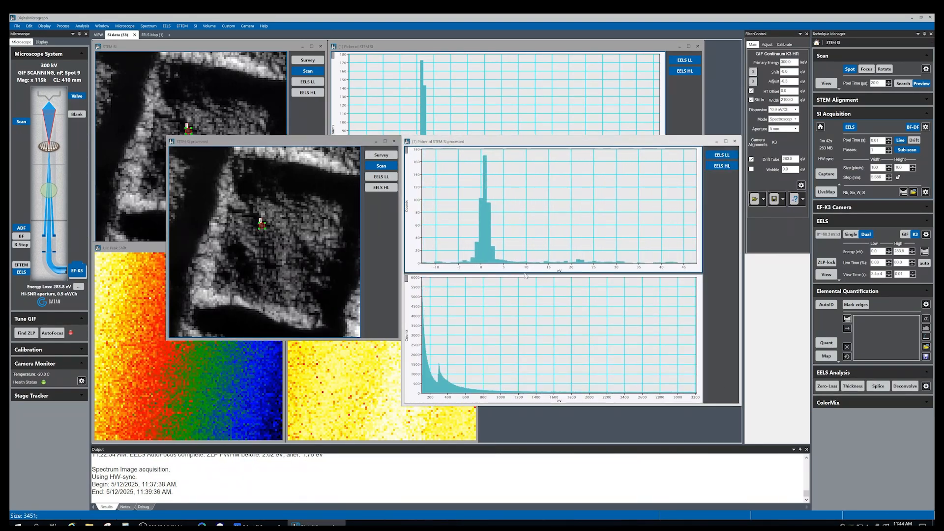
pyautogui.moveTo(262, 228)
pyautogui.mouseDown()
pyautogui.moveTo(264, 250)
pyautogui.moveTo(246, 277)
pyautogui.moveTo(217, 218)
pyautogui.moveTo(323, 227)
pyautogui.moveTo(305, 219)
pyautogui.moveTo(253, 227)
pyautogui.moveTo(230, 277)
pyautogui.moveTo(211, 253)
pyautogui.moveTo(238, 174)
pyautogui.moveTo(267, 232)
pyautogui.moveTo(245, 312)
pyautogui.moveTo(245, 186)
pyautogui.mouseUp()
pyautogui.moveTo(317, 139); pyautogui.dragTo(280, 113)
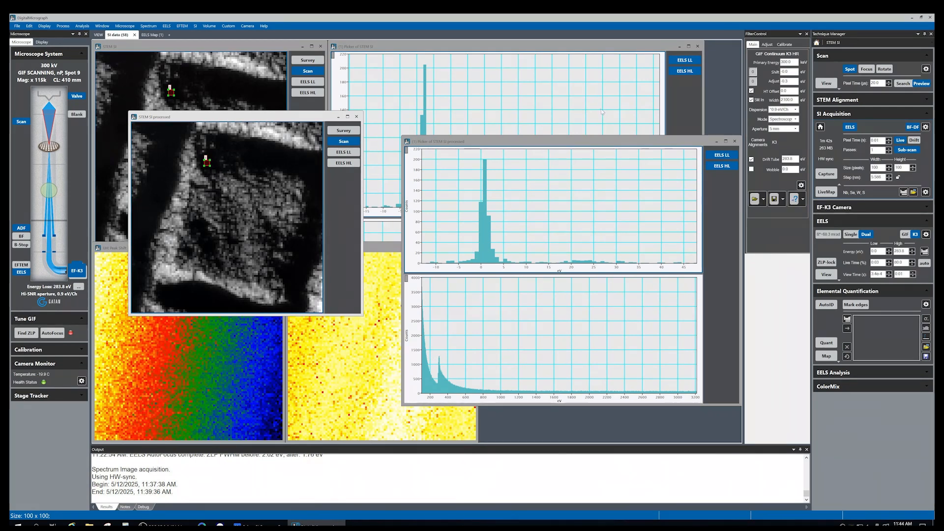
pyautogui.moveTo(588, 145); pyautogui.dragTo(520, 115)
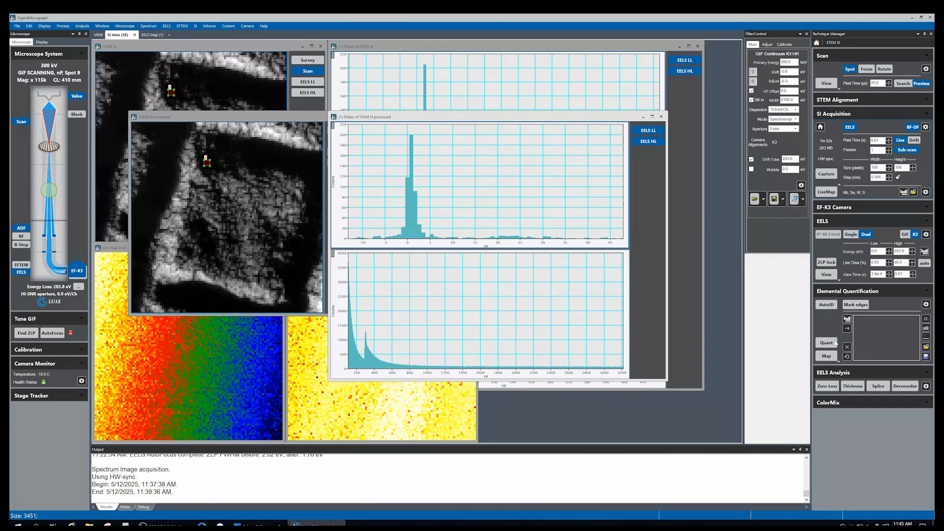
# Compute EELS maps from the aligned spectrum image with the same edge settings
pyautogui.click(541, 291)
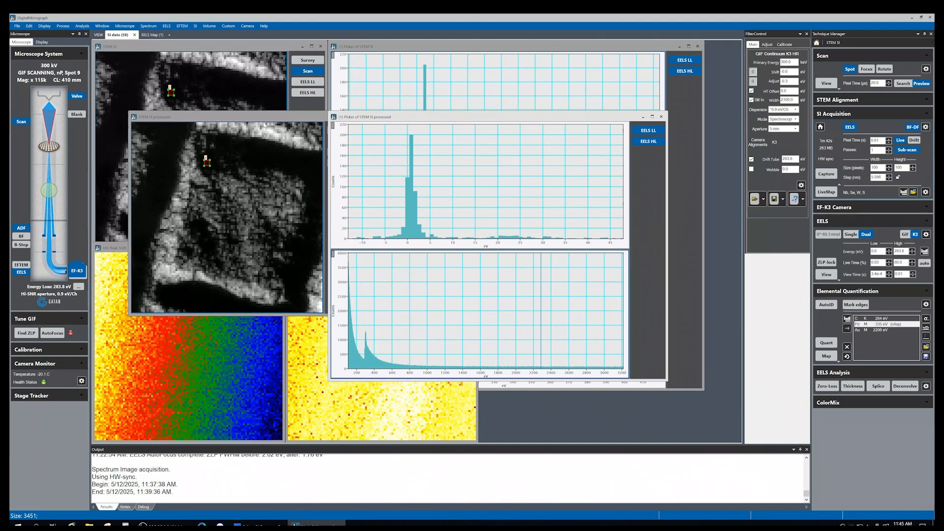
pyautogui.click(827, 356)
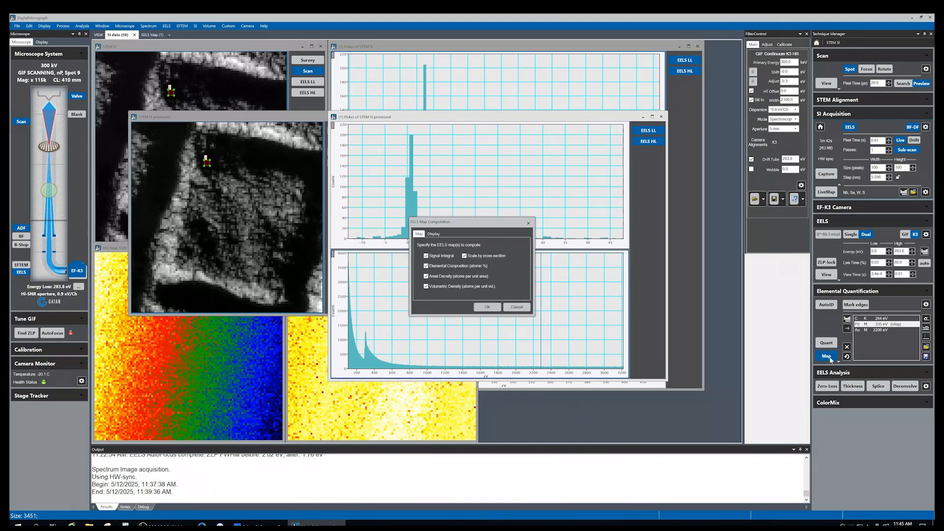
pyautogui.click(485, 307)
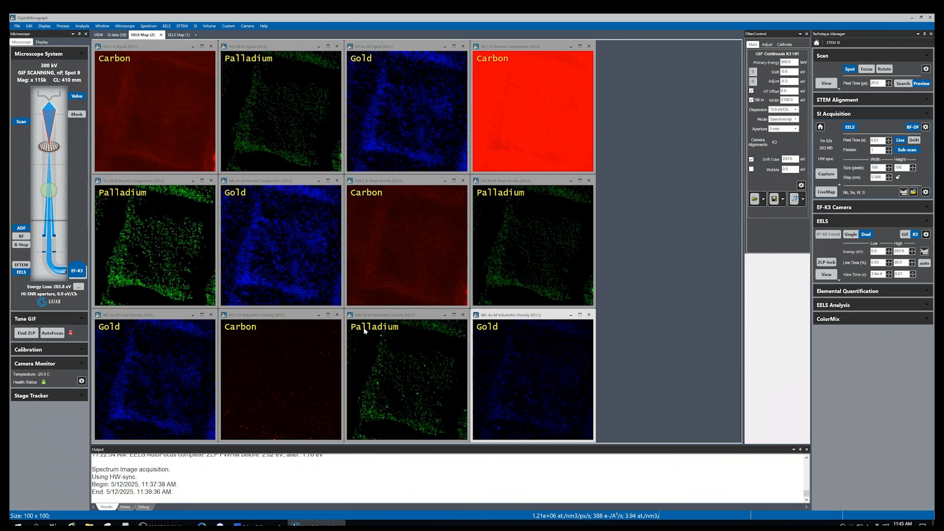
# Switch the processed spectrum image to low-loss and compute a relative thickness map
pyautogui.click(114, 35)
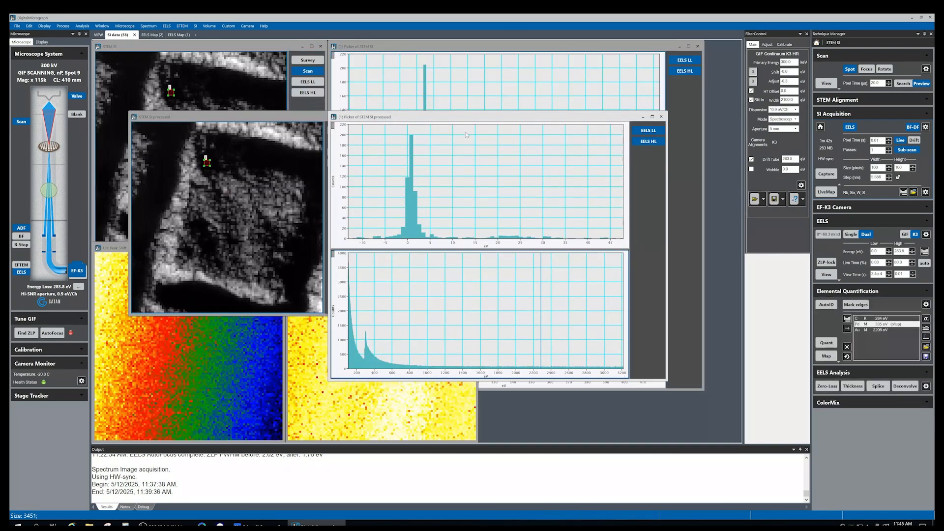
pyautogui.moveTo(457, 114); pyautogui.dragTo(453, 109)
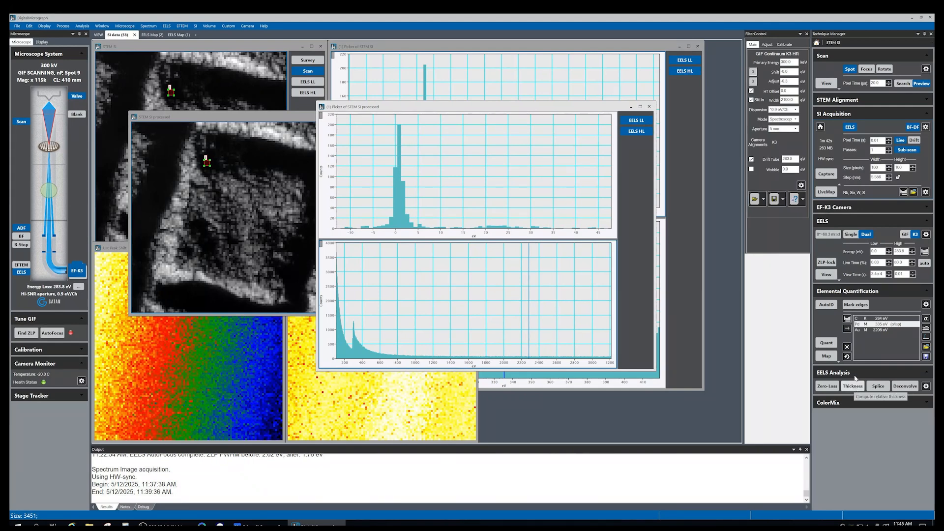
pyautogui.click(300, 127)
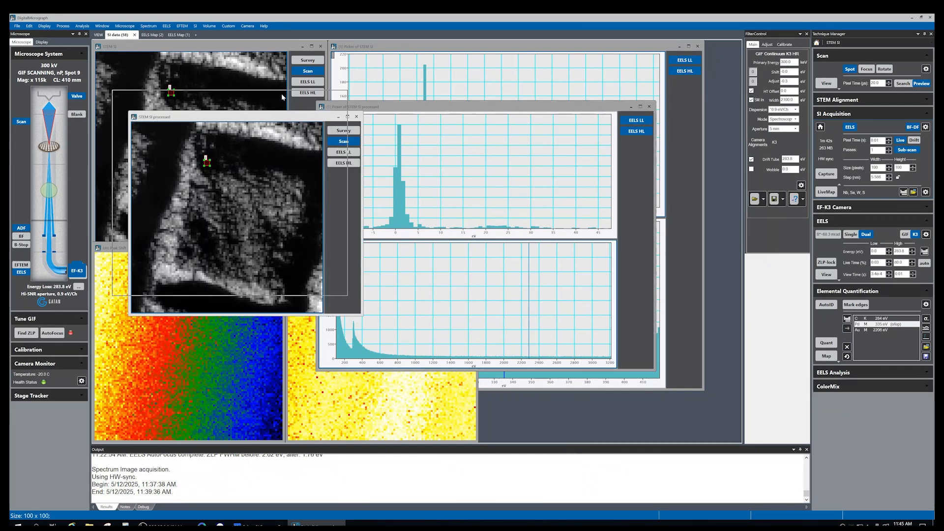
pyautogui.moveTo(300, 127); pyautogui.dragTo(268, 107)
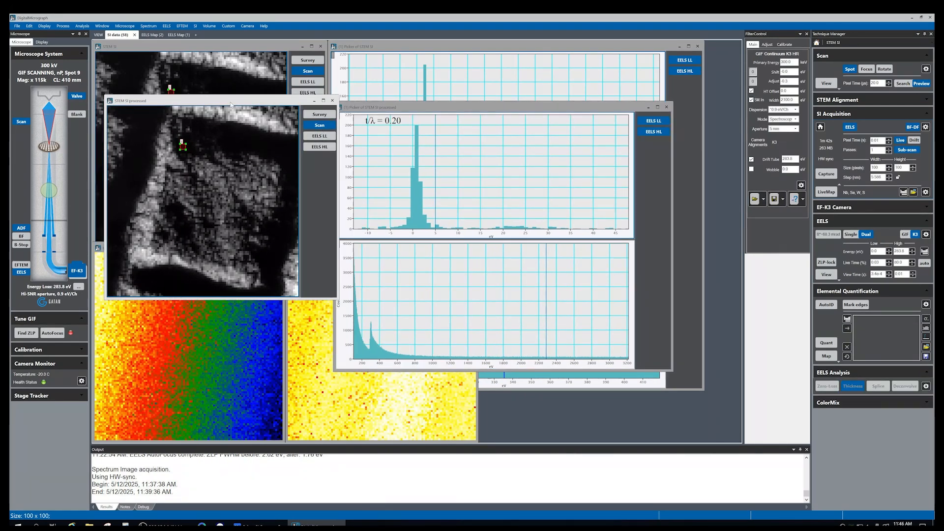
pyautogui.click(327, 142)
pyautogui.click(325, 137)
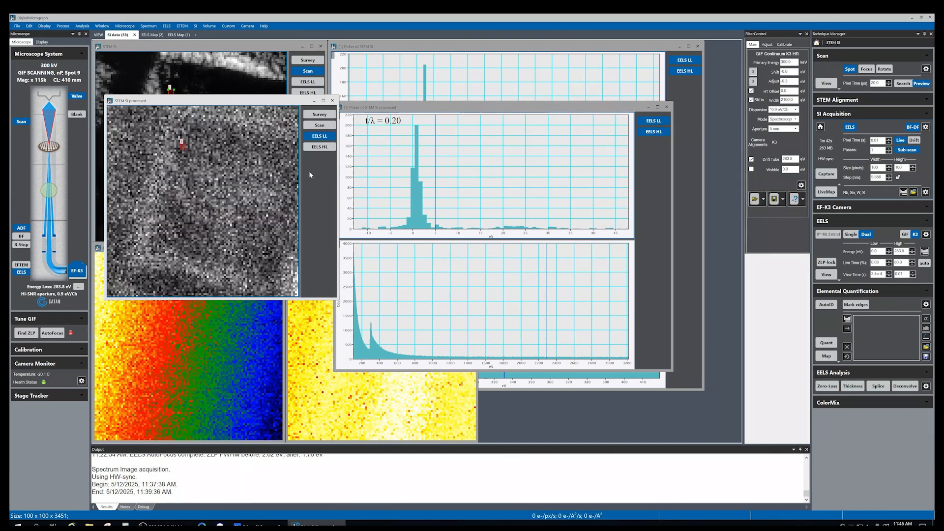
pyautogui.moveTo(174, 101); pyautogui.dragTo(177, 89)
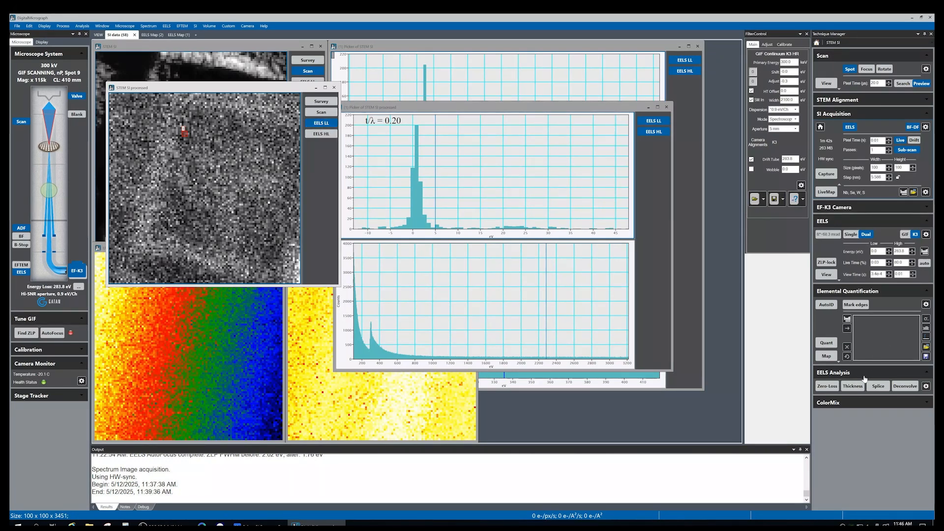
pyautogui.click(853, 387)
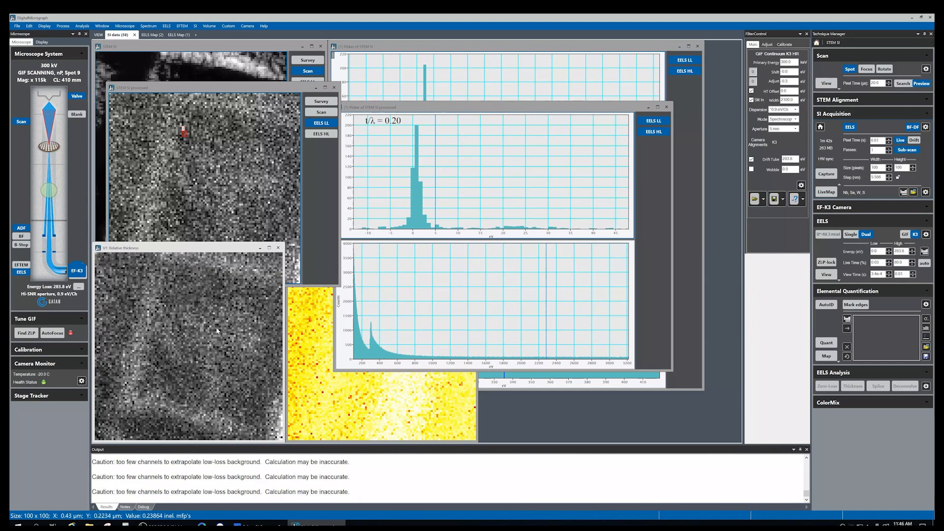
pyautogui.moveTo(209, 248); pyautogui.dragTo(471, 126)
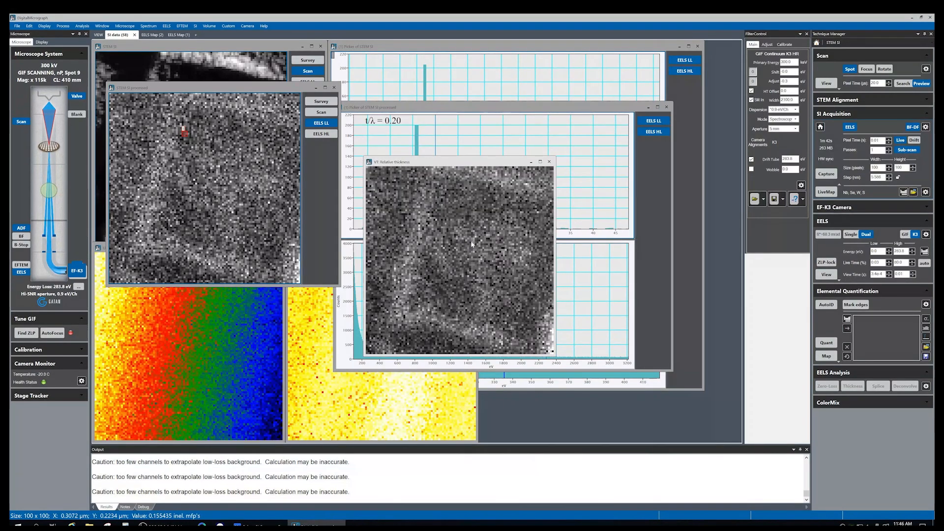
pyautogui.moveTo(461, 165); pyautogui.dragTo(426, 149)
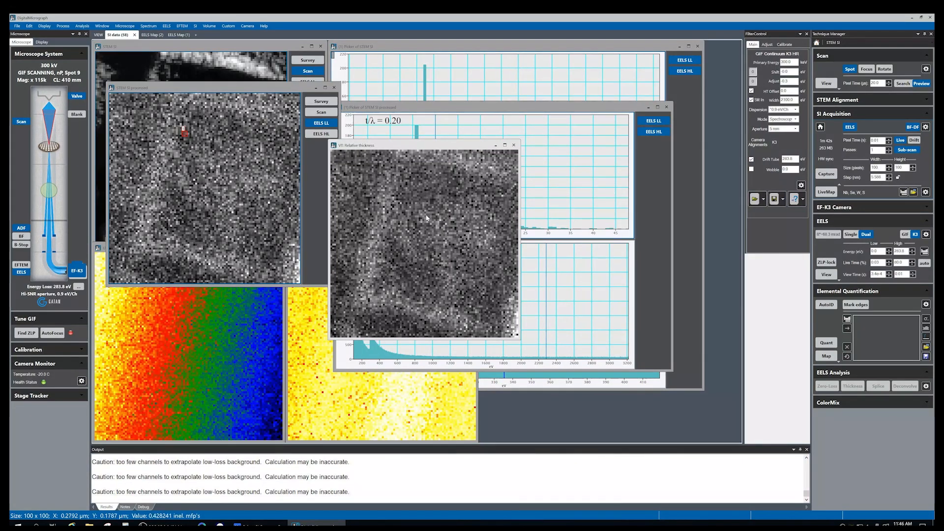
# Start an absolute log-ratio thickness computation on the processed spectrum image
pyautogui.click(184, 90)
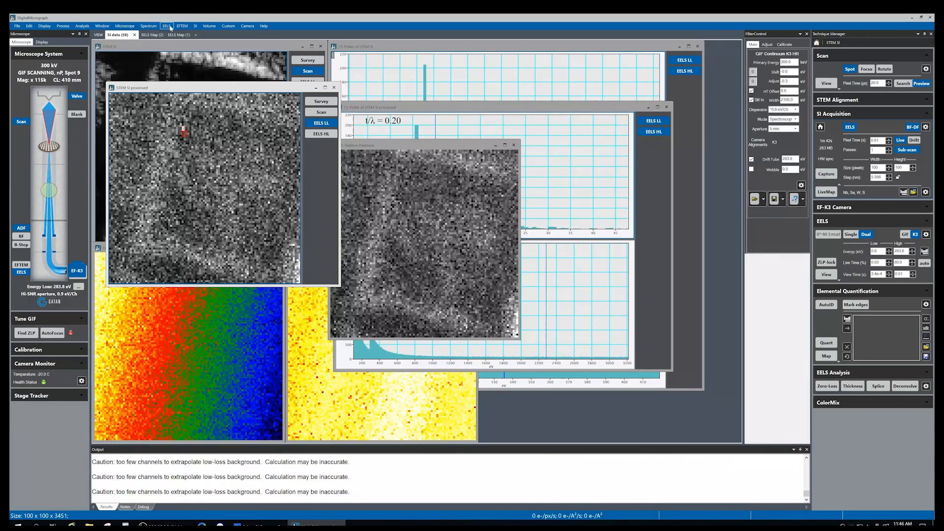
pyautogui.click(196, 26)
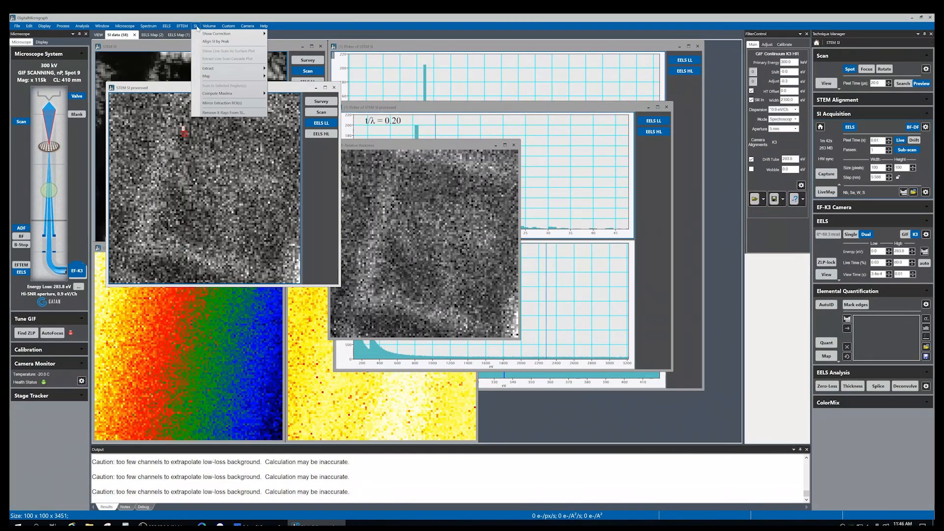
pyautogui.moveTo(184, 25)
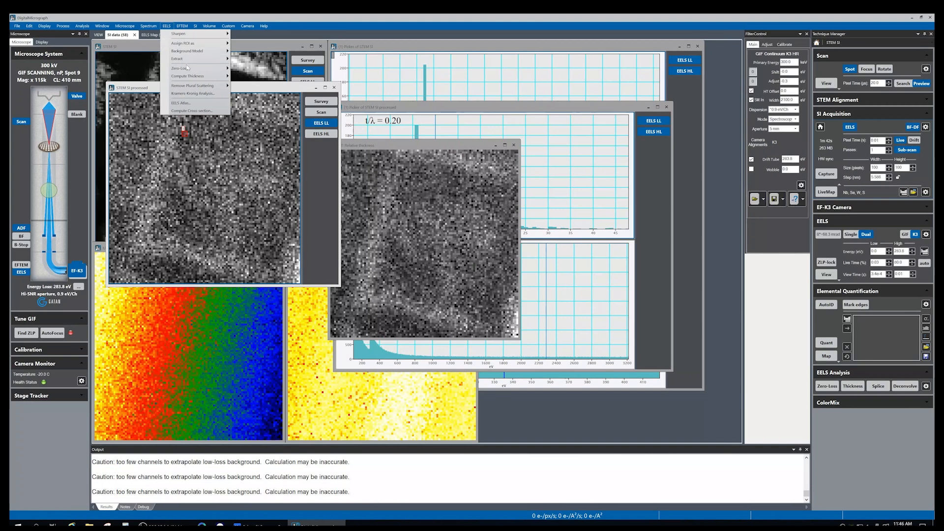
pyautogui.moveTo(192, 77)
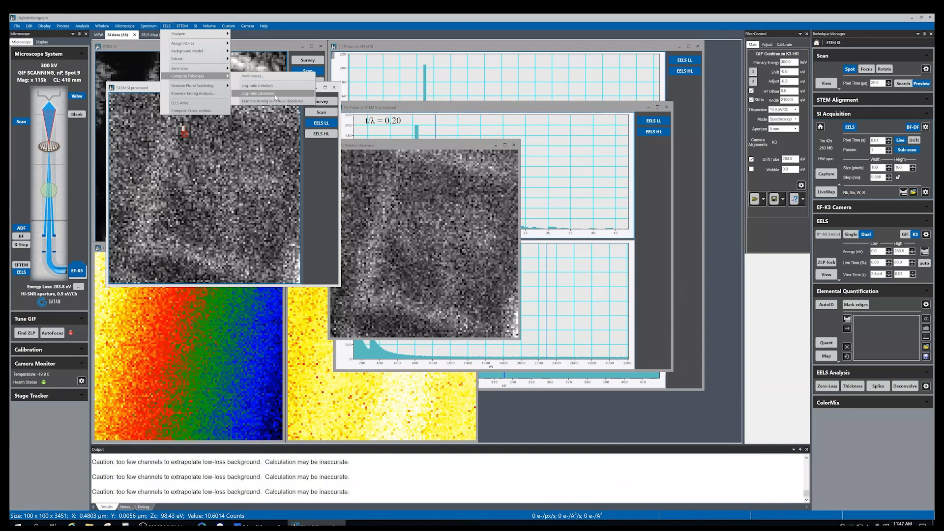
pyautogui.click(290, 97)
pyautogui.moveTo(488, 225); pyautogui.dragTo(429, 166)
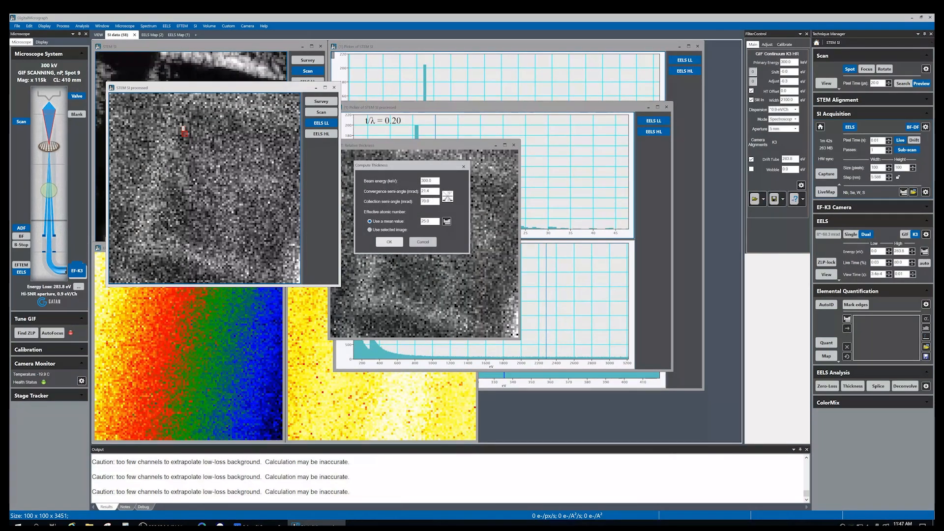
# Set the convergence semi-angle to 30 mrad and the collection semi-angle to 60 mrad for the thickness calculation
pyautogui.doubleClick(426, 191)
pyautogui.write('3')
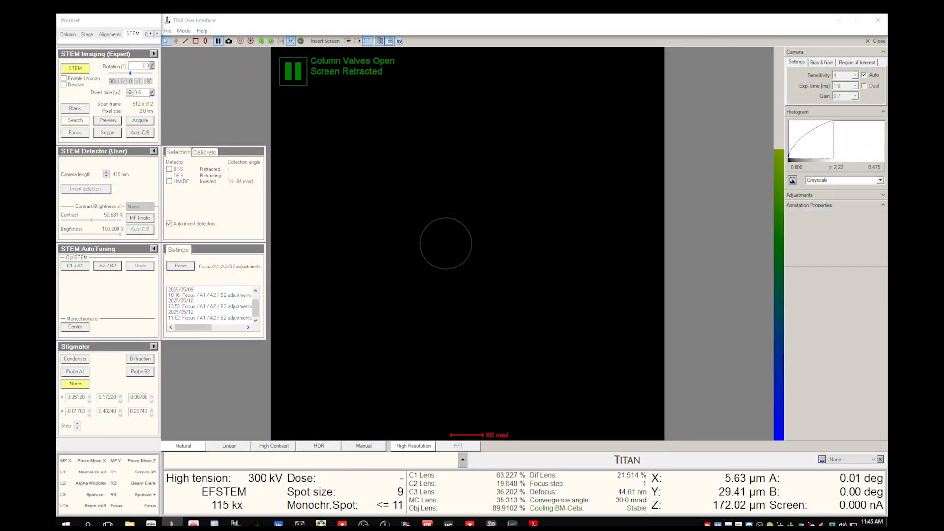
pyautogui.press('R1')
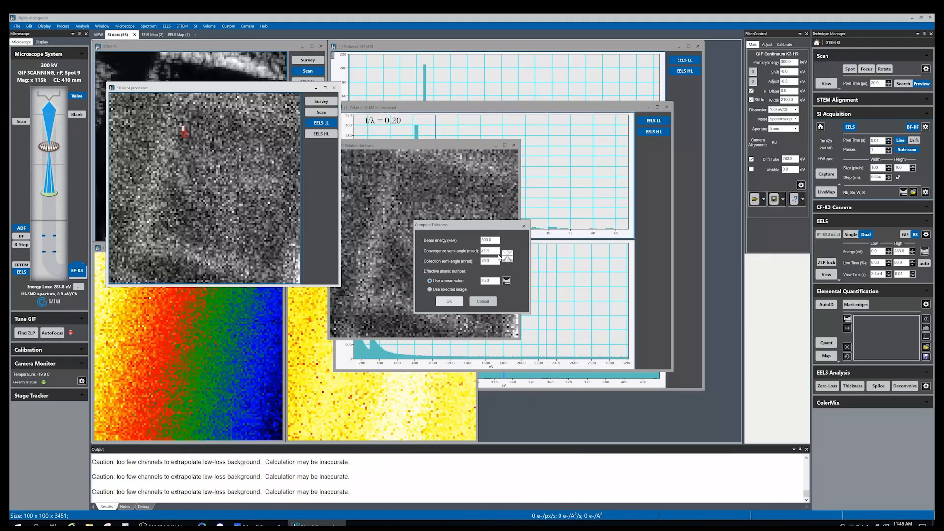
pyautogui.write('30')
pyautogui.write('61')
pyautogui.press('BackSpace')
pyautogui.write('0')
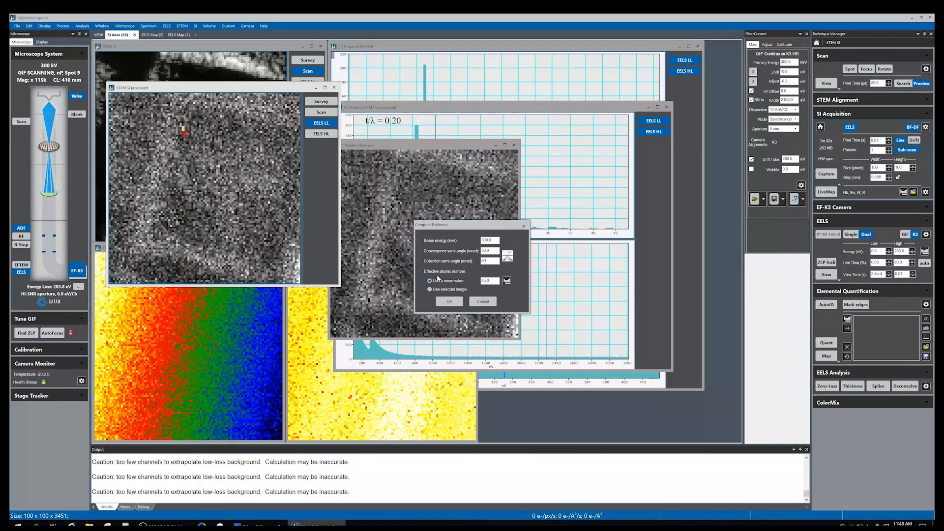
# Choose gold from the periodic table as the effective atomic number and compute the absolute thickness map
pyautogui.click(506, 281)
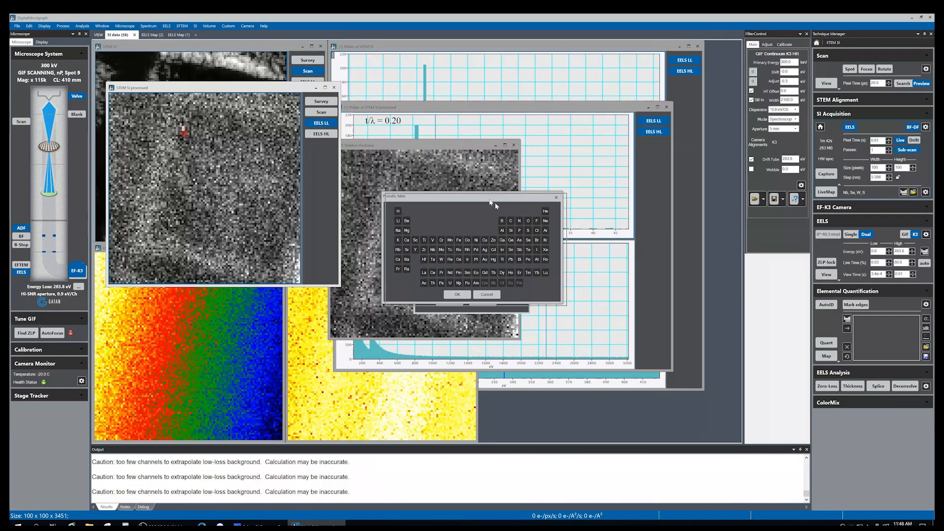
pyautogui.moveTo(487, 200); pyautogui.dragTo(542, 231)
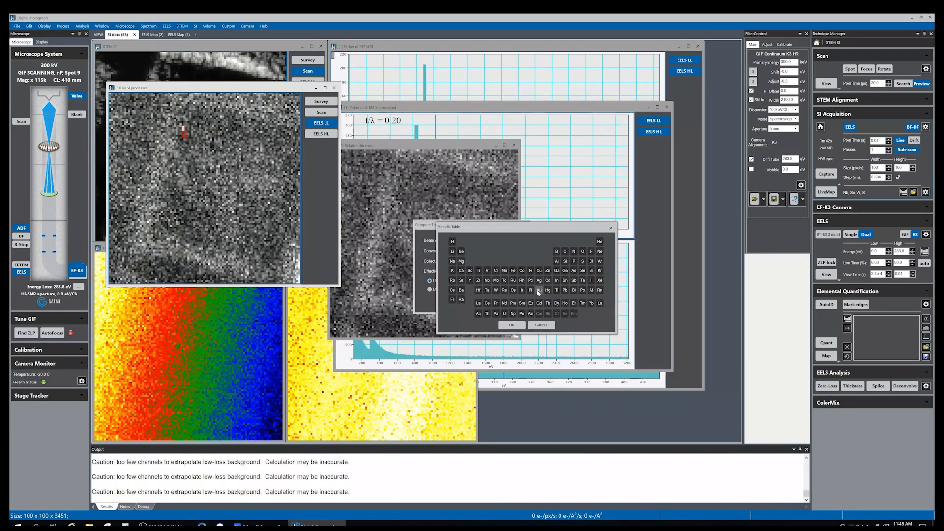
pyautogui.click(539, 291)
pyautogui.click(513, 325)
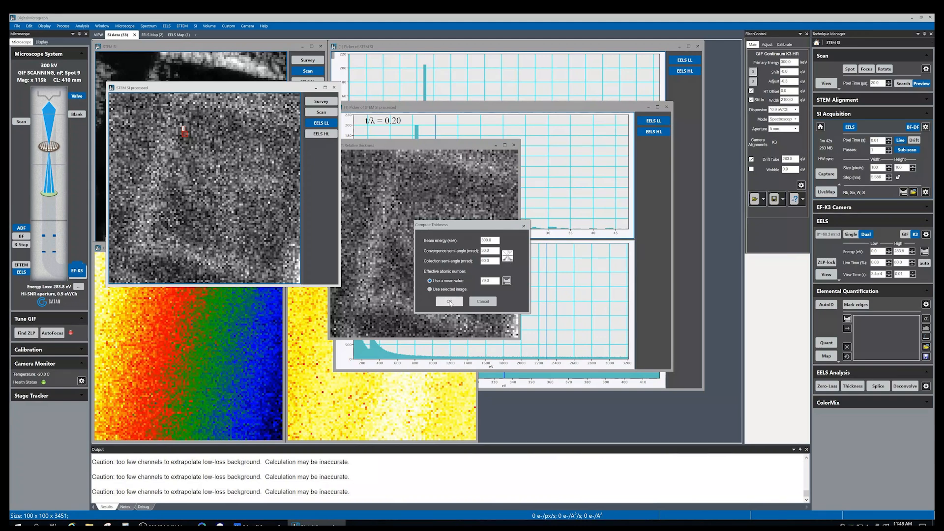
pyautogui.click(449, 302)
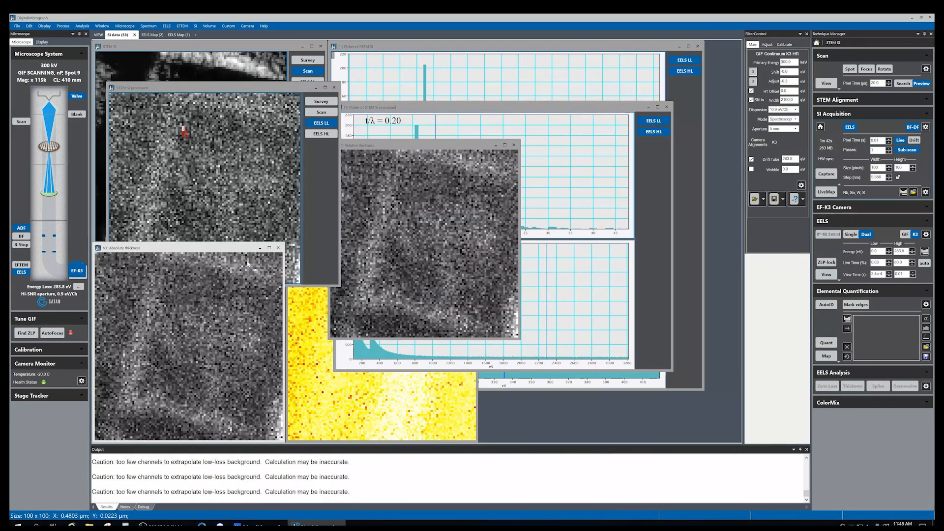
# Rearrange the absolute thickness map and spectrum image windows, closing the processed spectrum image
pyautogui.moveTo(228, 249); pyautogui.dragTo(450, 142)
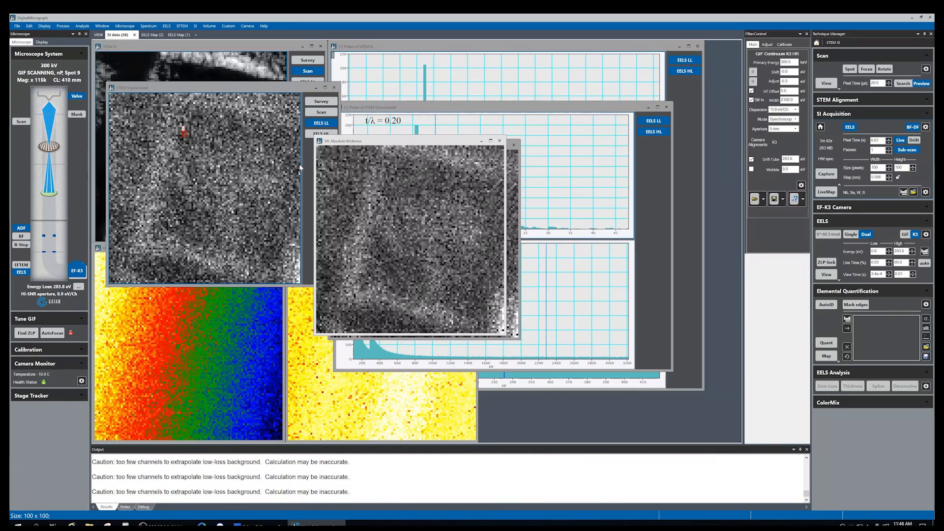
pyautogui.moveTo(246, 88); pyautogui.dragTo(309, 153)
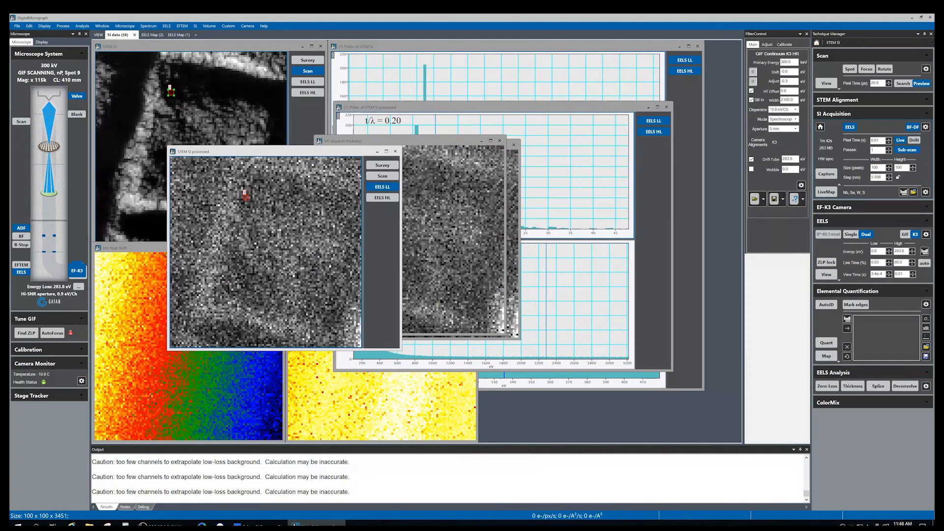
pyautogui.click(500, 141)
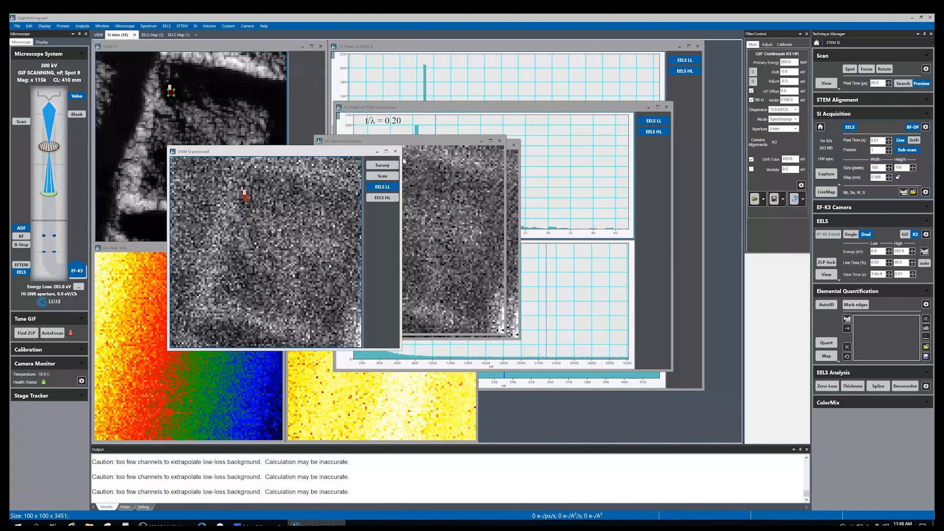
pyautogui.click(517, 271)
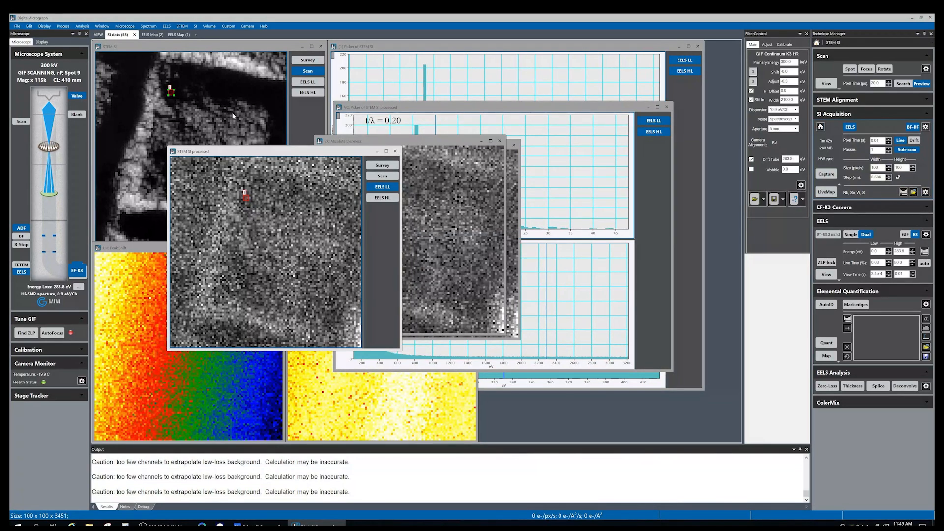
pyautogui.click(395, 151)
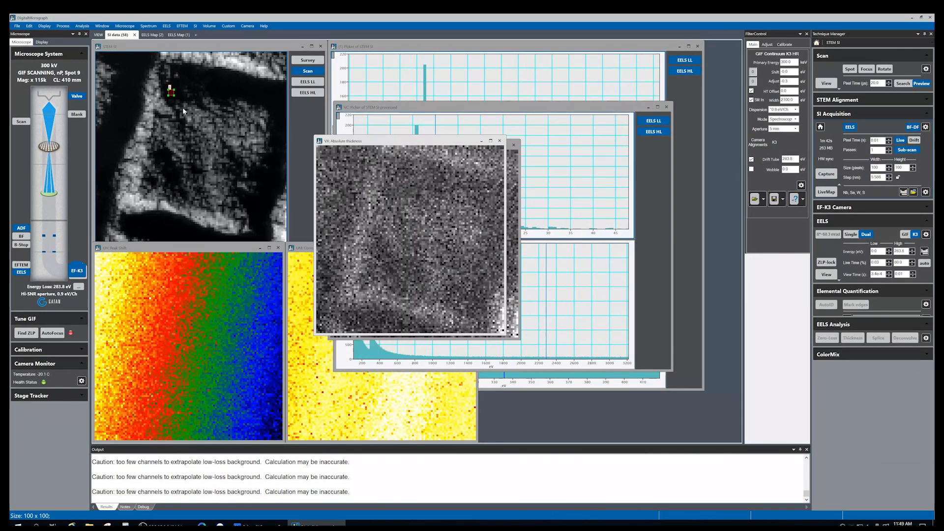
pyautogui.click(229, 66)
pyautogui.moveTo(154, 46); pyautogui.dragTo(192, 76)
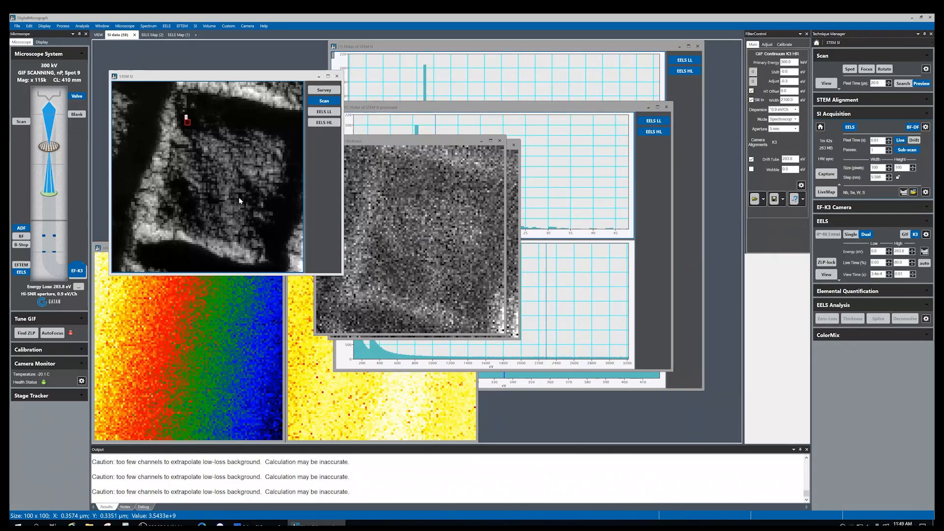
# Switch to the EELS Map workspace to review the computed elemental maps
pyautogui.click(144, 35)
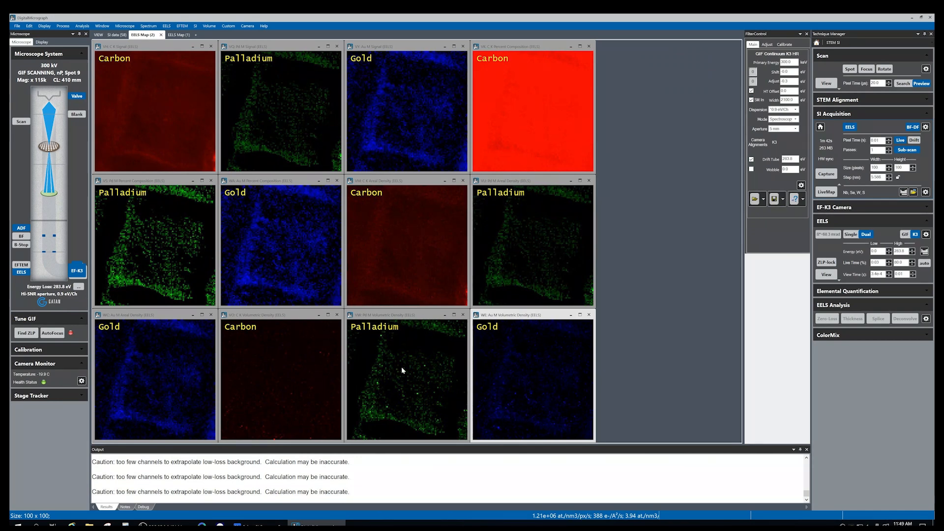
pyautogui.rightClick(141, 36)
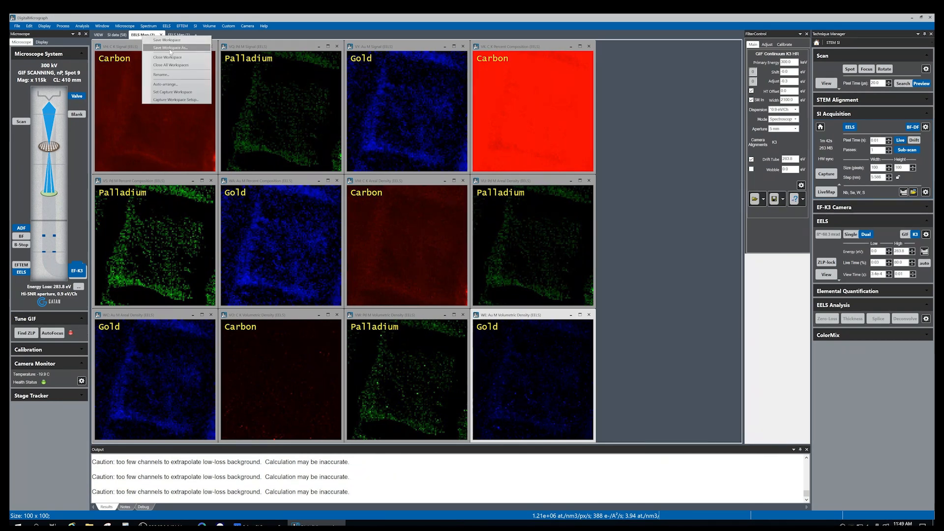
pyautogui.click(164, 132)
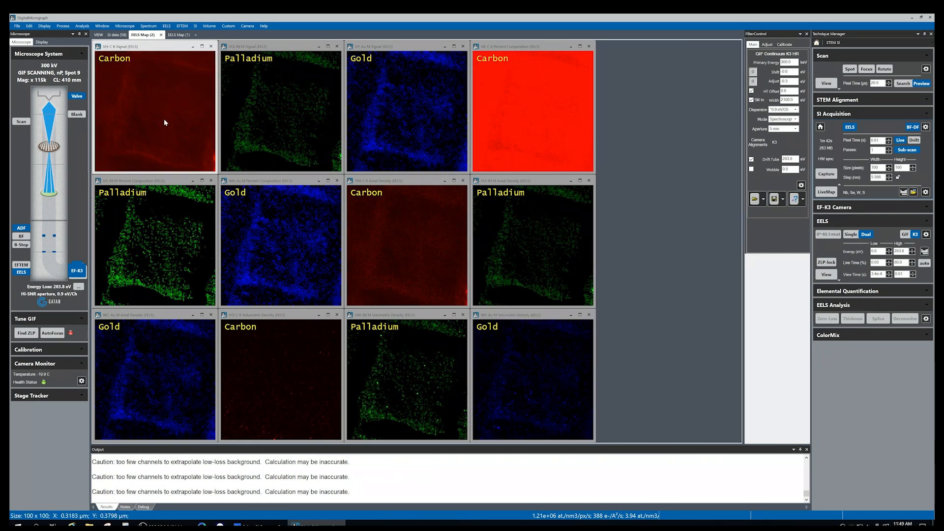
# Return to the SI data workspace and close the spectrum image with its associated windows
pyautogui.click(117, 35)
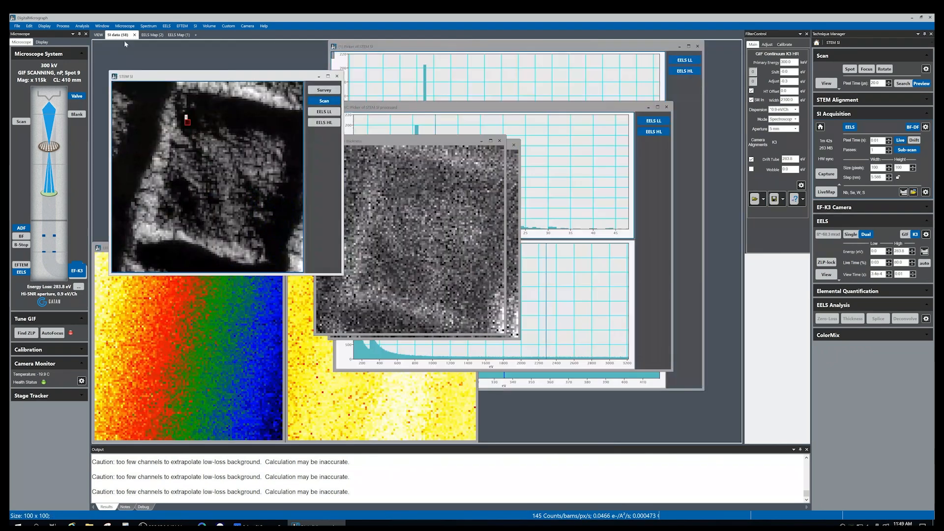
pyautogui.click(337, 77)
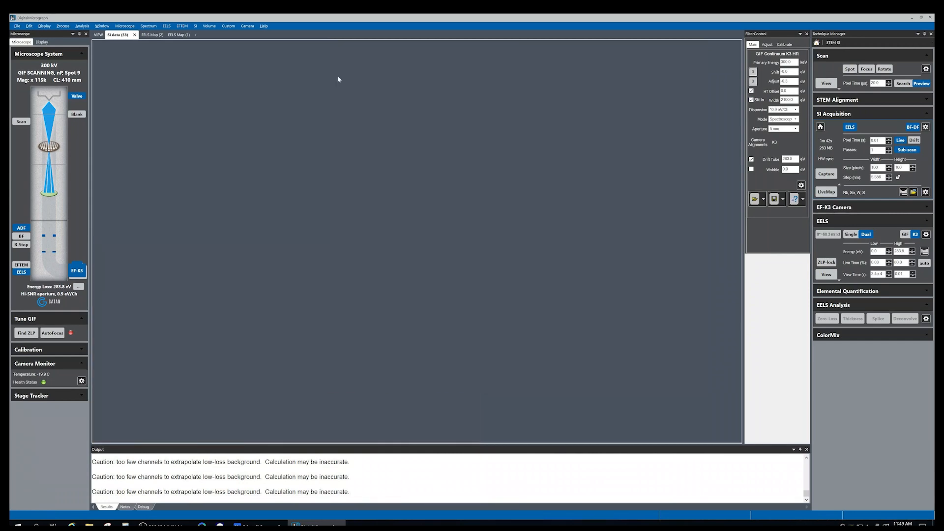